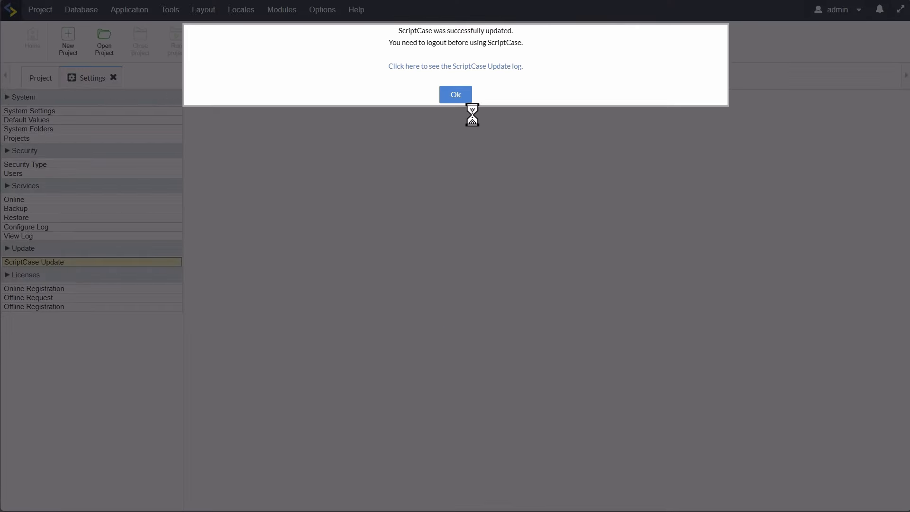
- Acknowledge the completed update and log back in as admin with the account password
click(456, 96)
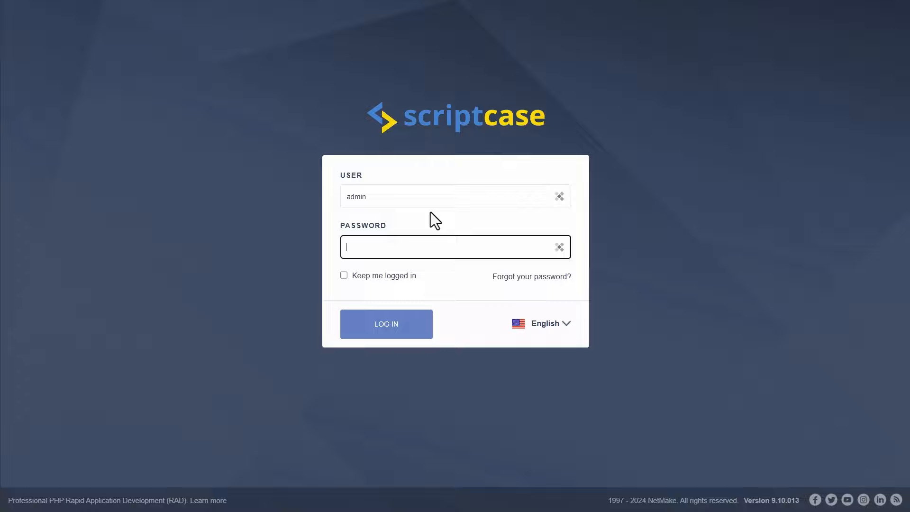
click(386, 243)
text(•••••)
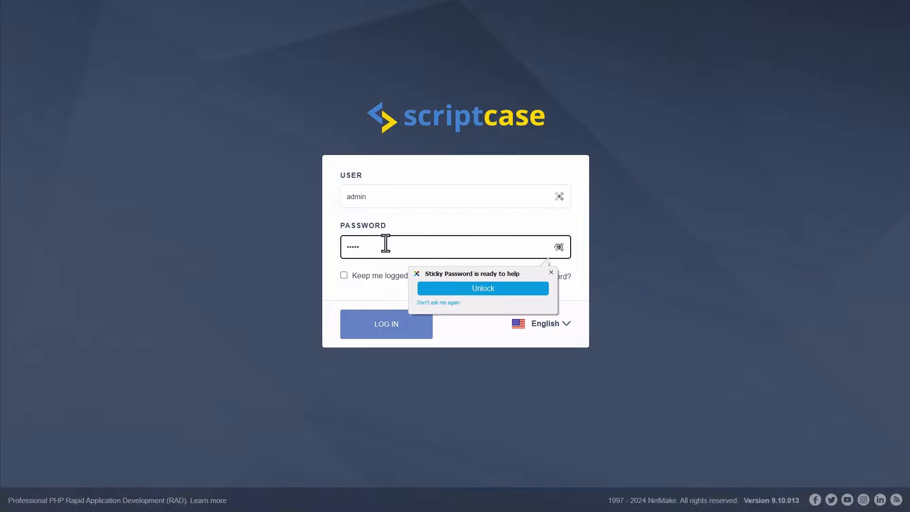
key(Return)
click(837, 17)
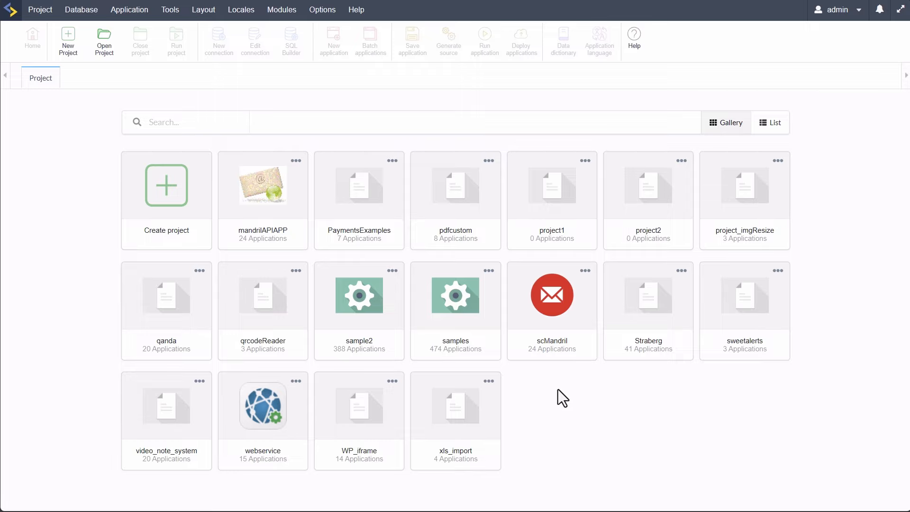
- Start a new blank project named project_bi and continue to its database setup
click(178, 202)
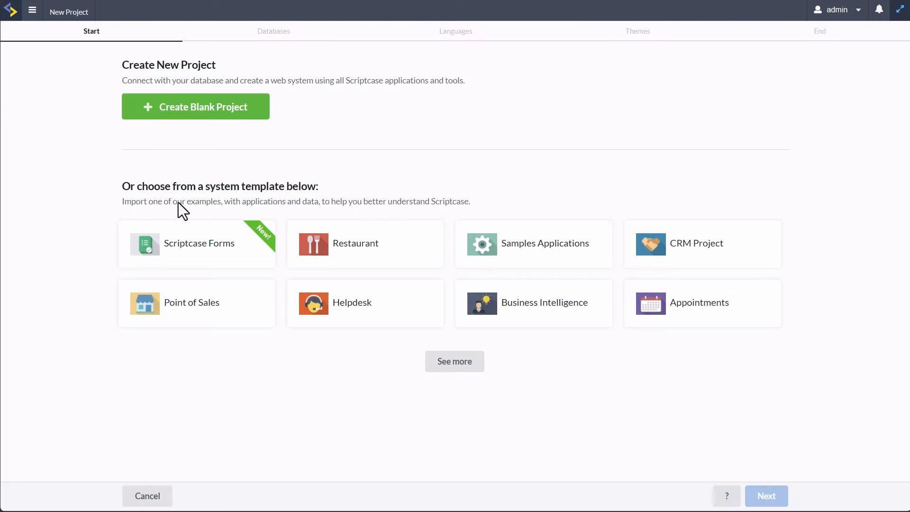
click(188, 113)
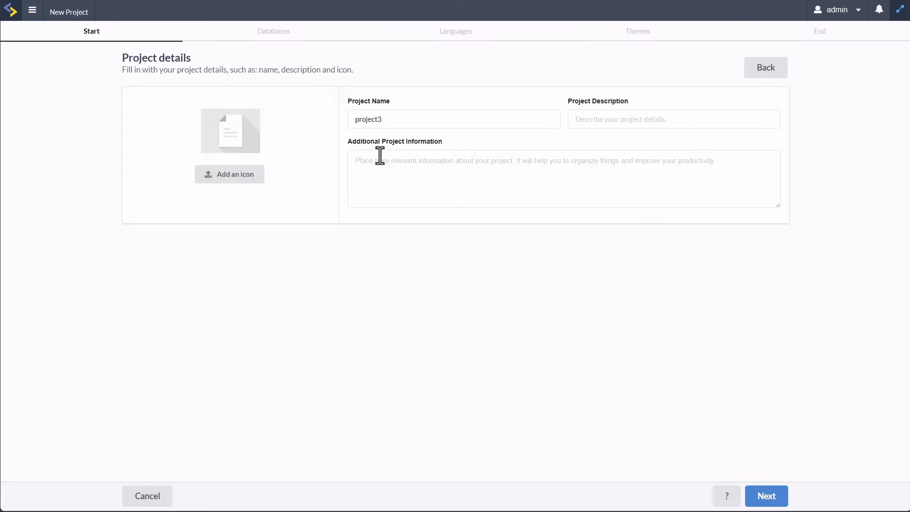
click(415, 122)
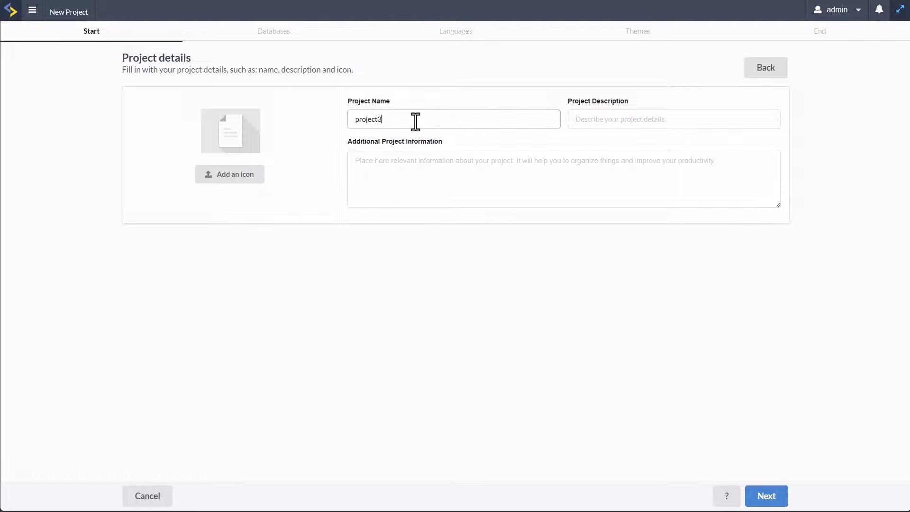
key(BackSpace)
text(_bi)
click(763, 498)
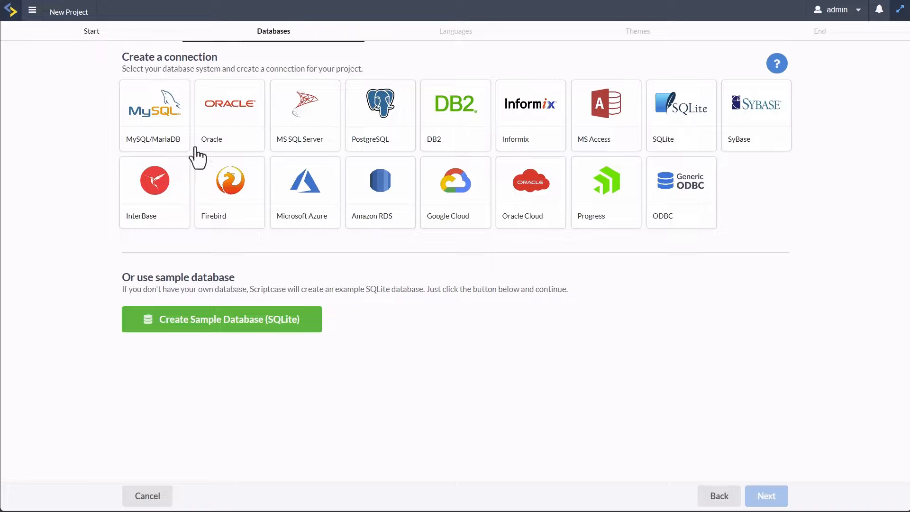
- Configure a MySQL/MariaDB connection for the project using the sc_samples database, and continue to the language settings
click(158, 118)
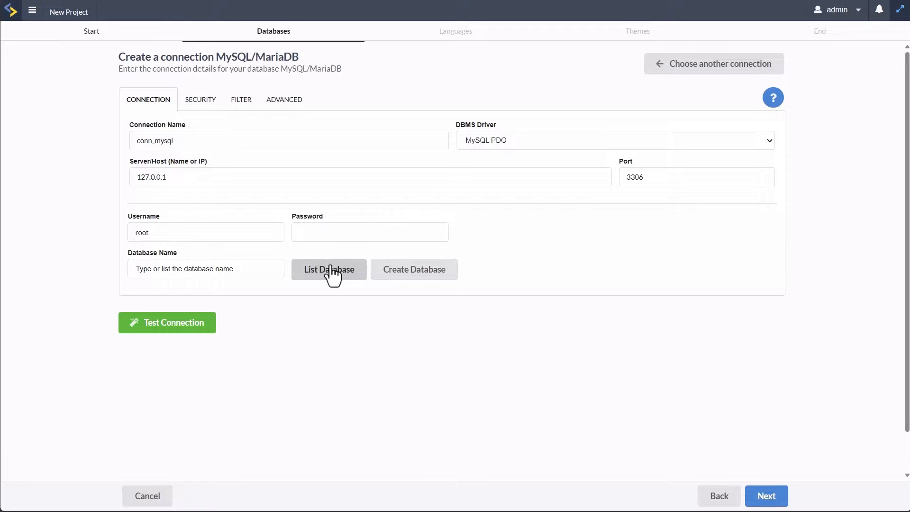
click(307, 277)
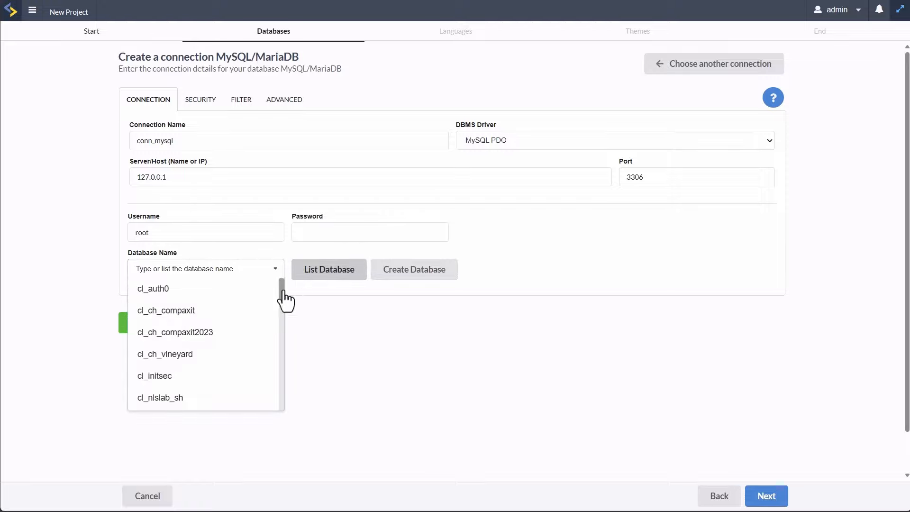
drag(283, 291, 283, 392)
click(185, 319)
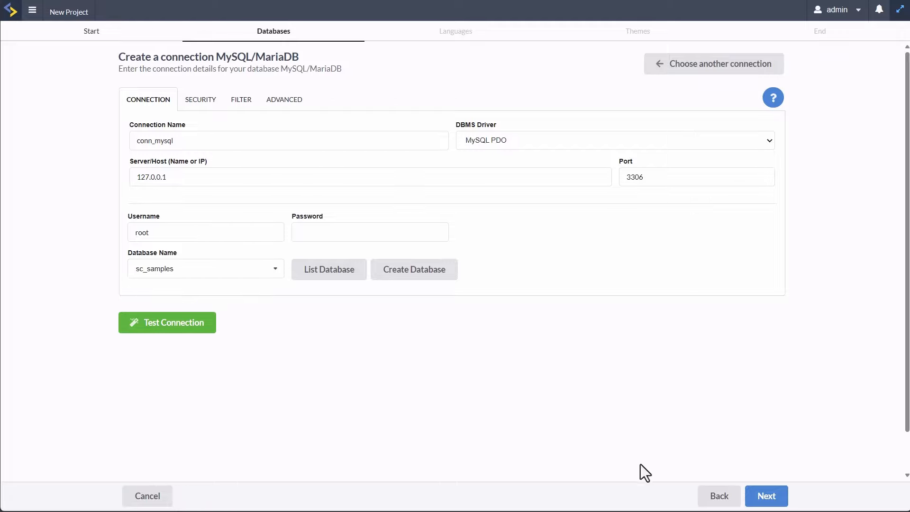
click(769, 496)
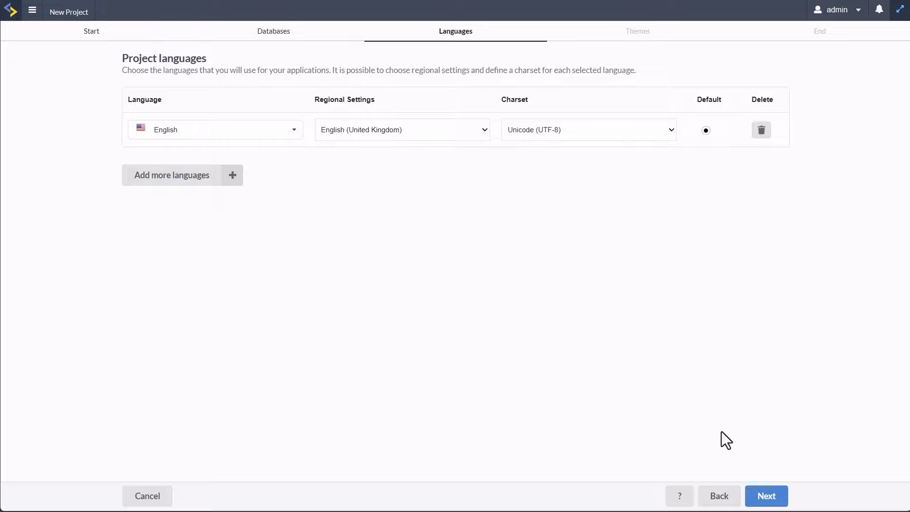
click(232, 176)
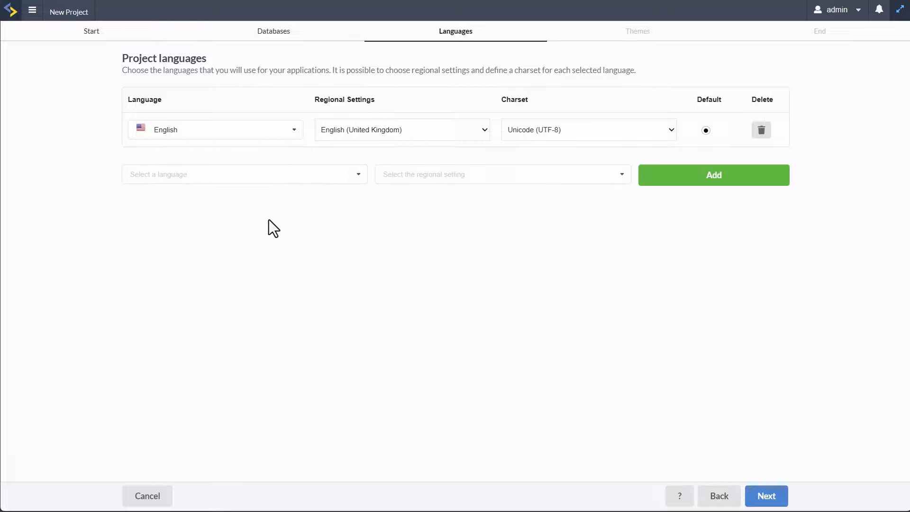
click(356, 179)
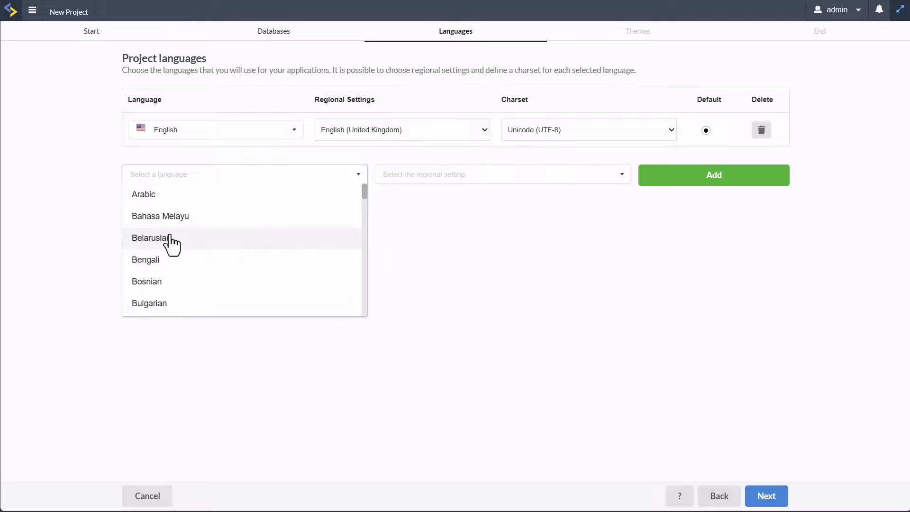
click(169, 238)
click(528, 179)
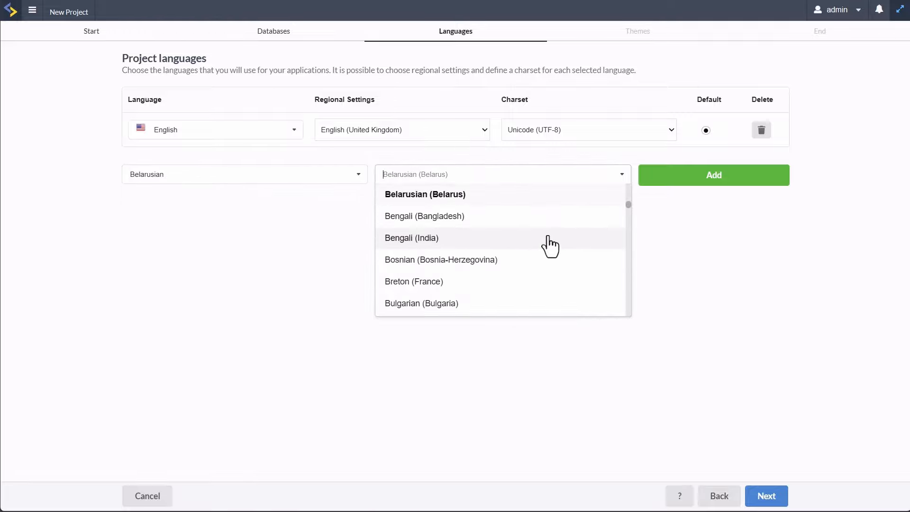
scroll(547, 239, down, 3)
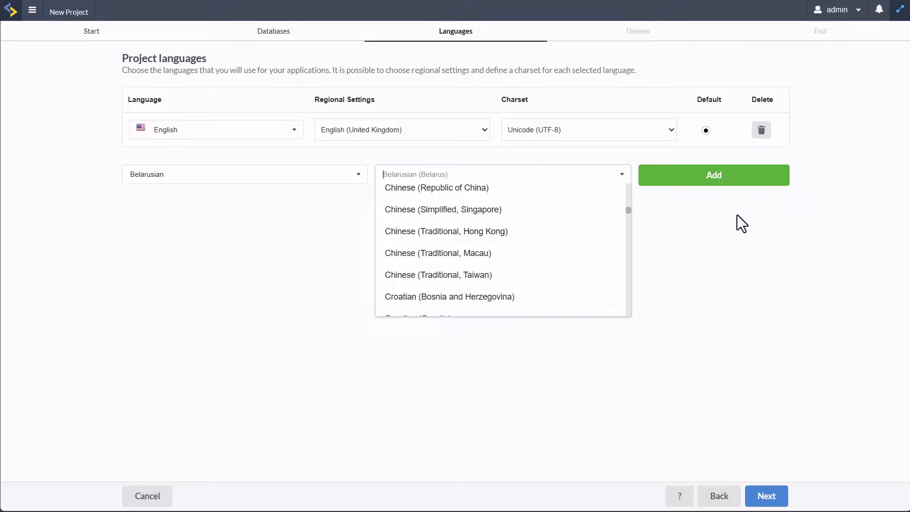
click(748, 229)
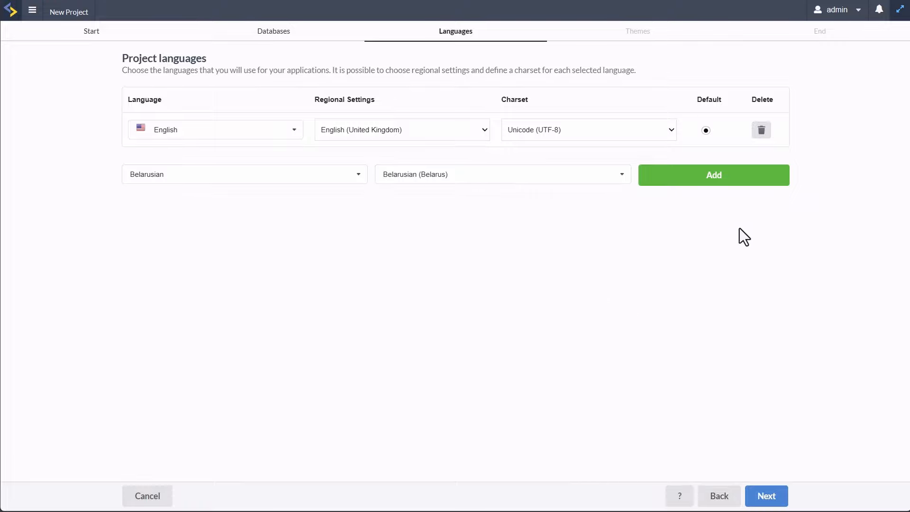
- Make Sc9_SoftCloud the default project theme, remove Sc9_BlueBerry from the selected themes, and create the project
click(765, 499)
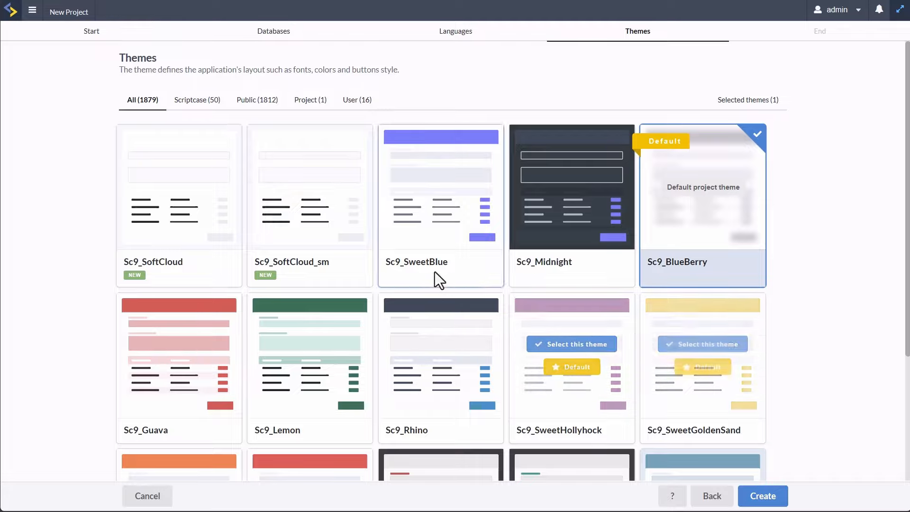
mouse_move(350, 229)
mouse_move(197, 204)
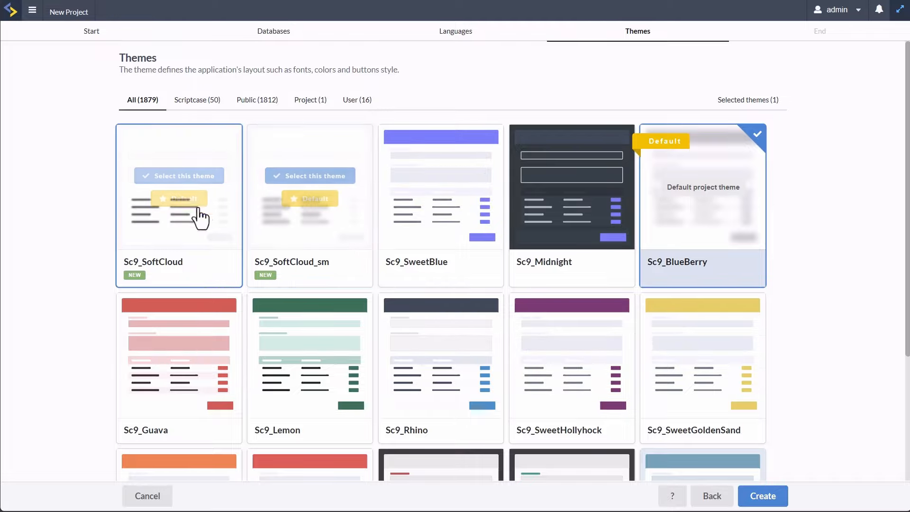
click(179, 179)
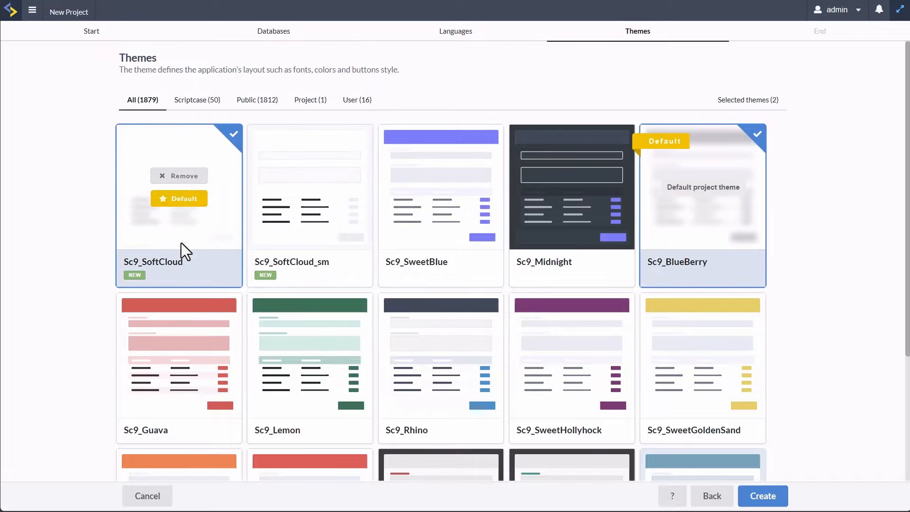
click(178, 202)
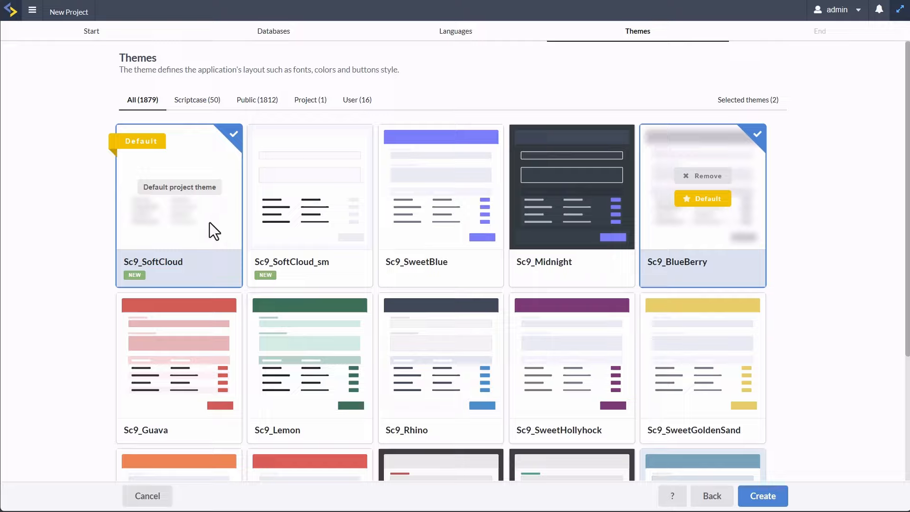
click(709, 176)
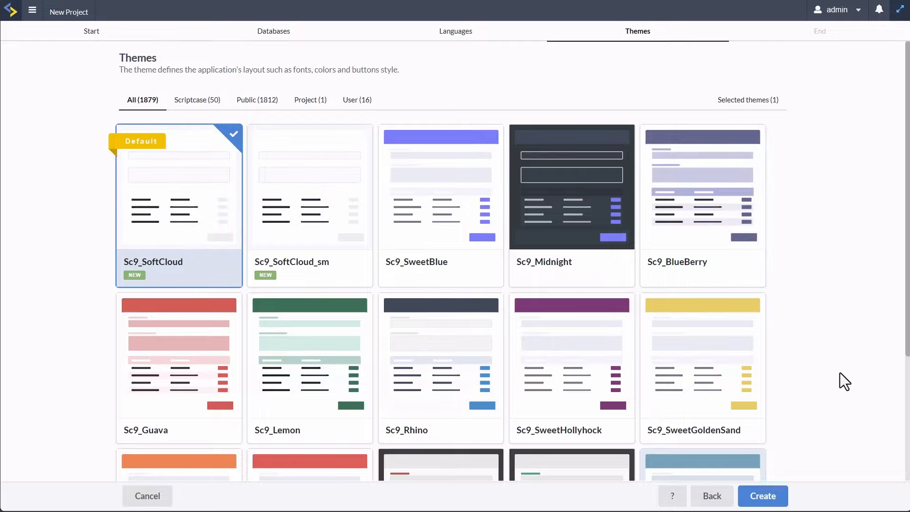
click(764, 500)
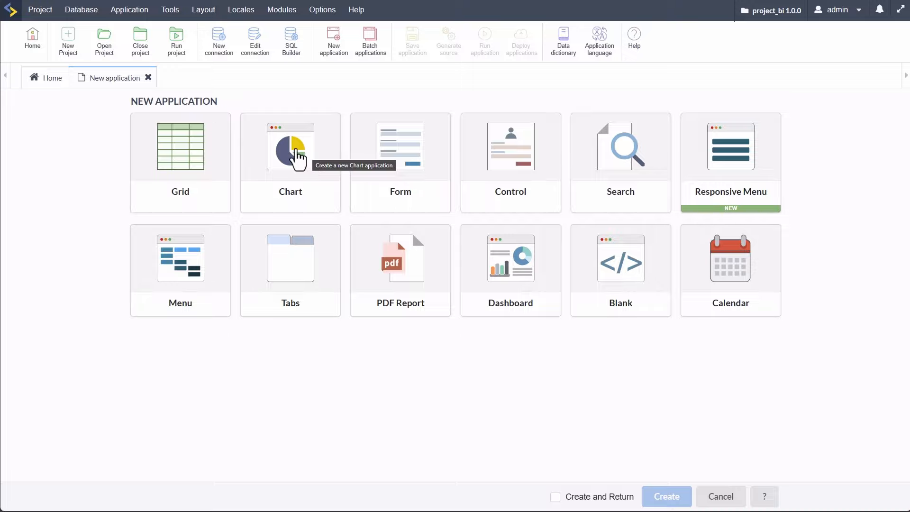
click(190, 155)
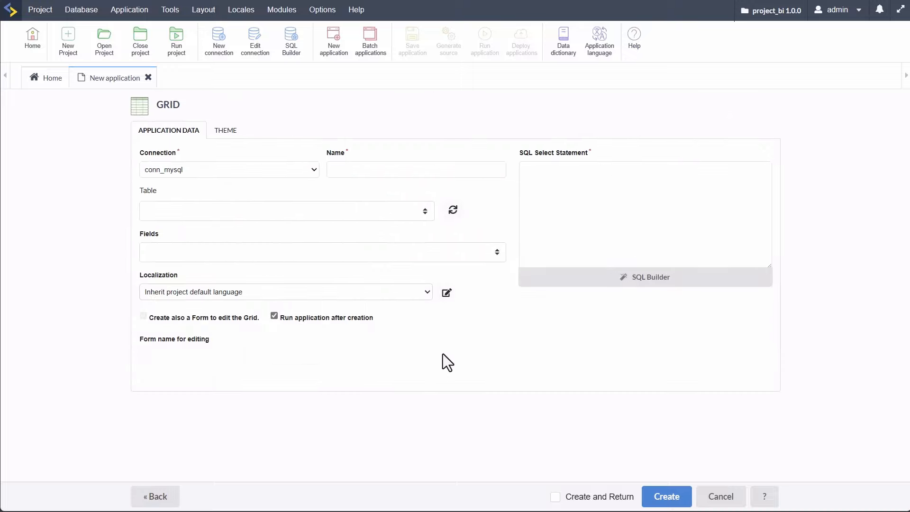
click(424, 210)
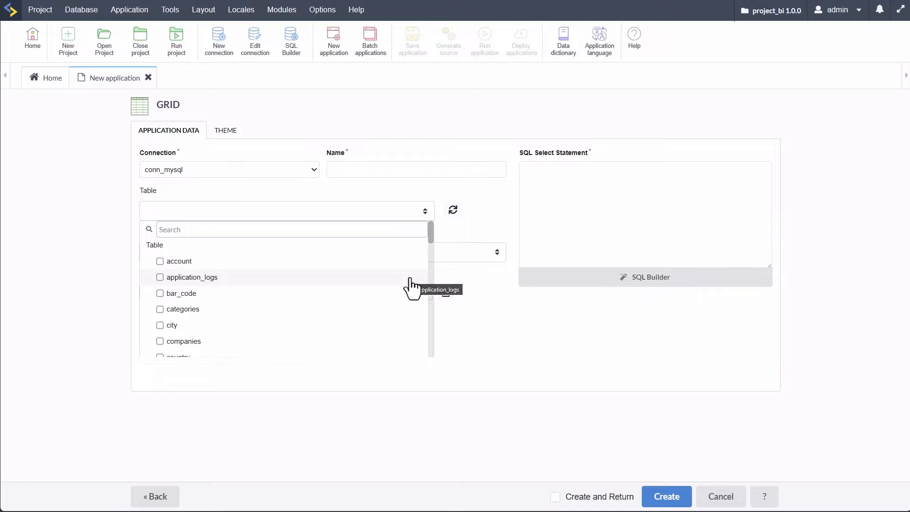
scroll(412, 284, down, 1)
scroll(412, 286, down, 5)
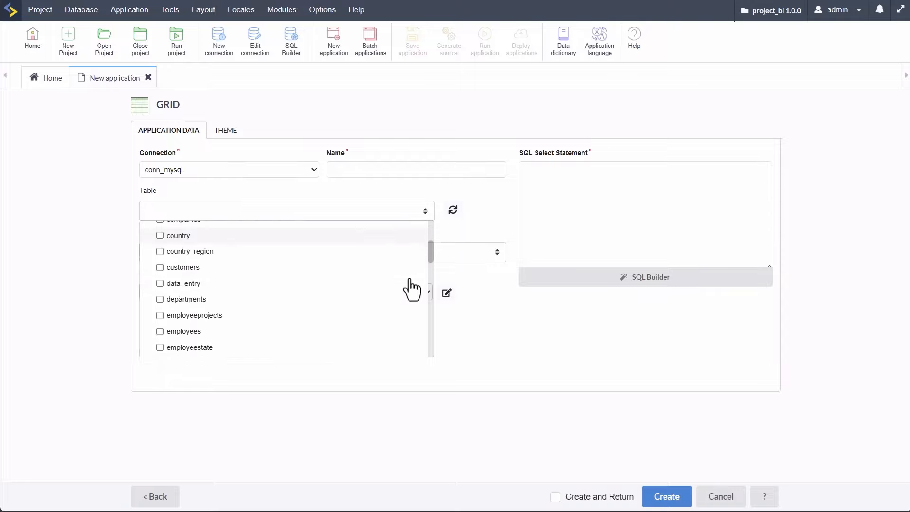
scroll(407, 293, down, 6)
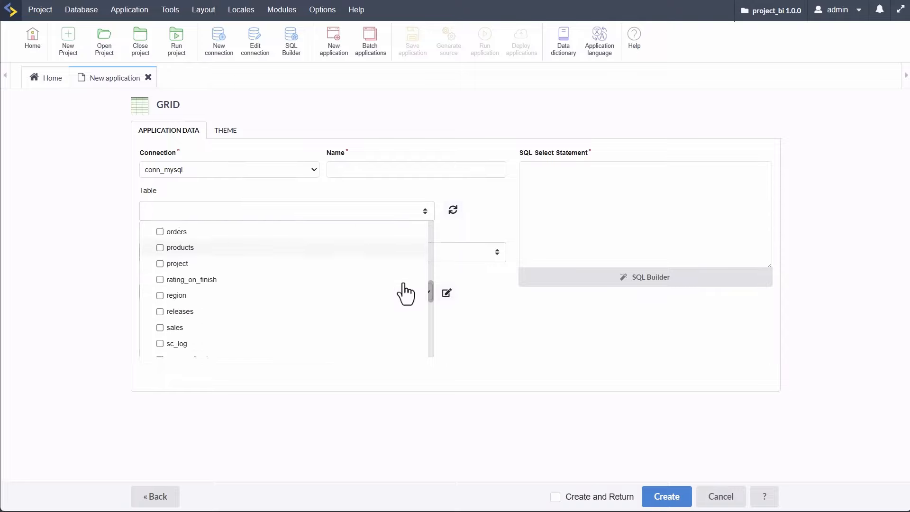
scroll(405, 294, down, 6)
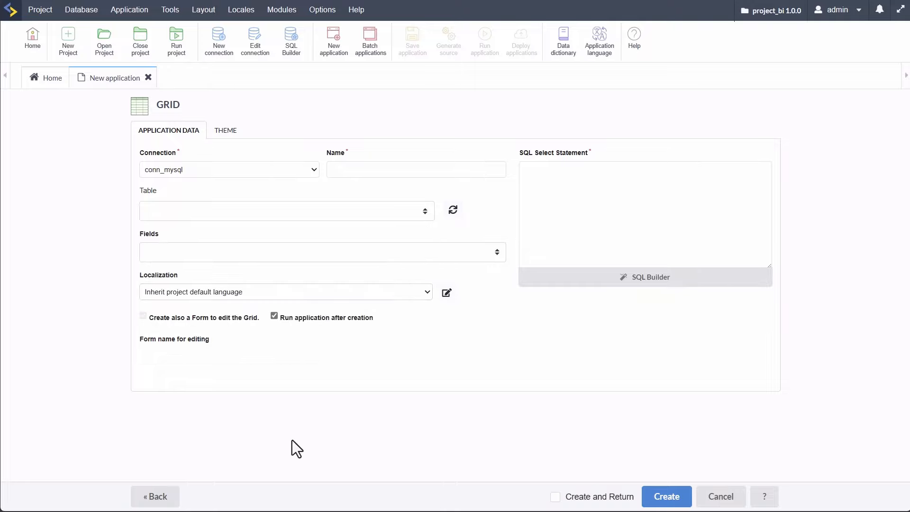
click(148, 77)
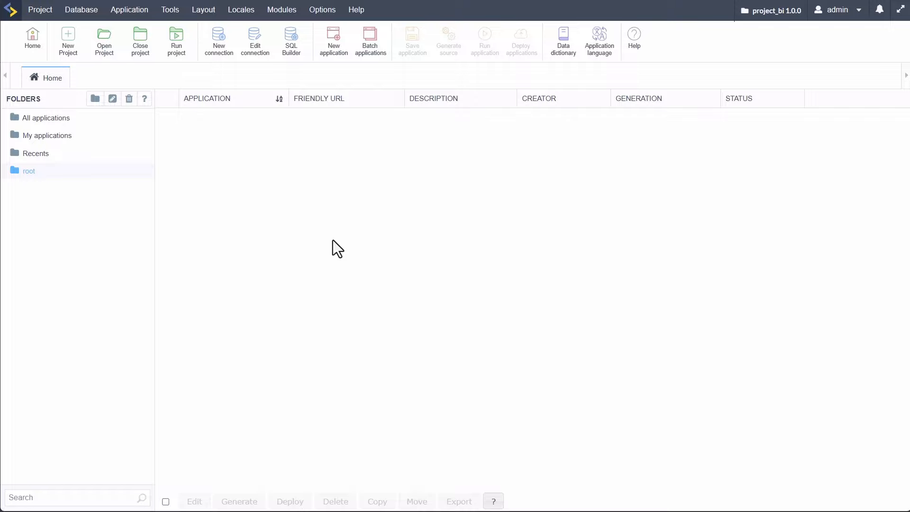
- Delete the conn_mysql connection from the project
click(81, 10)
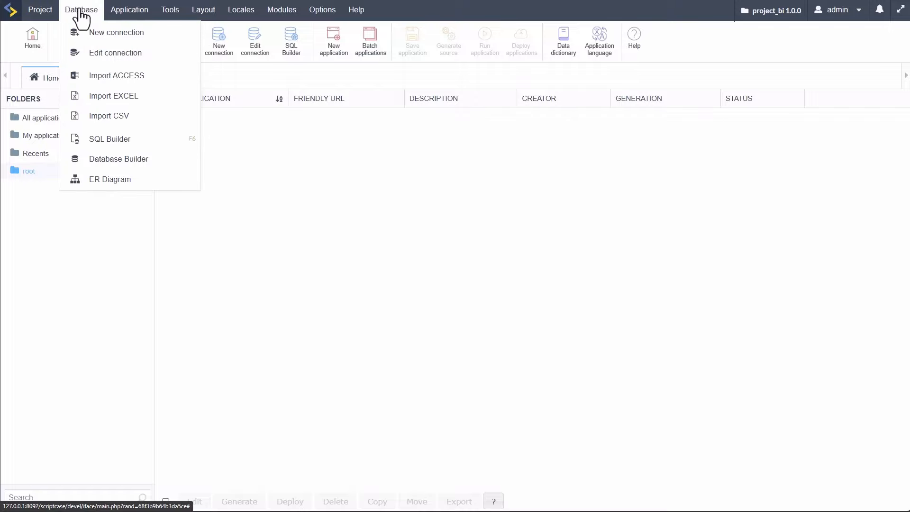
click(89, 54)
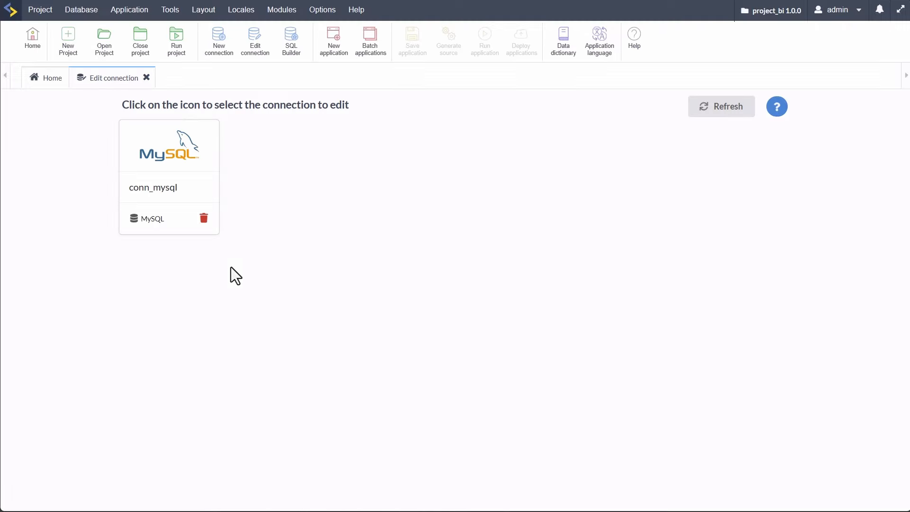
click(204, 219)
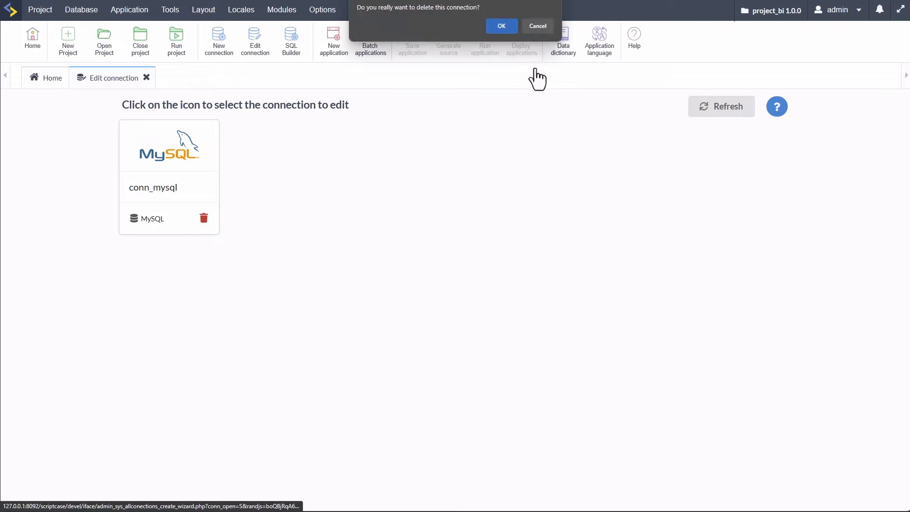
click(501, 27)
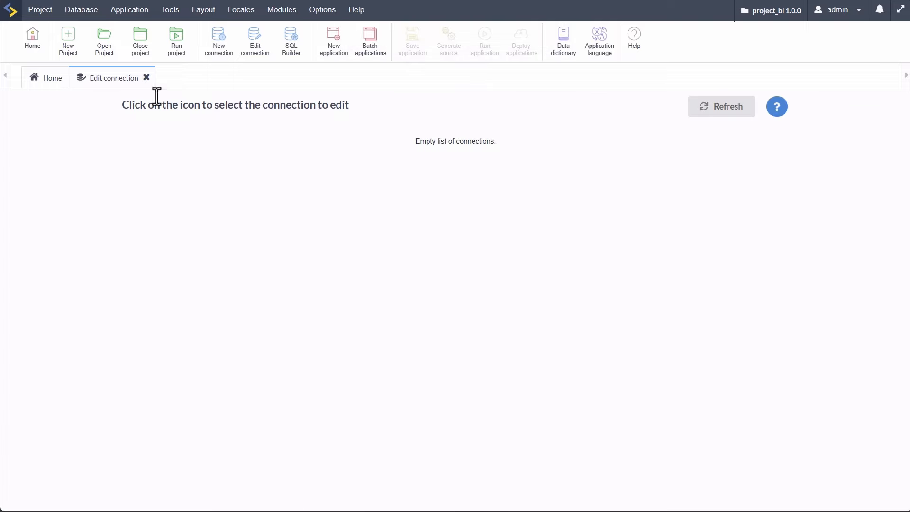
- Create a MySQL/MariaDB connection named conn_mysql using the sample database, save it, and close the connection pages
click(80, 11)
click(103, 37)
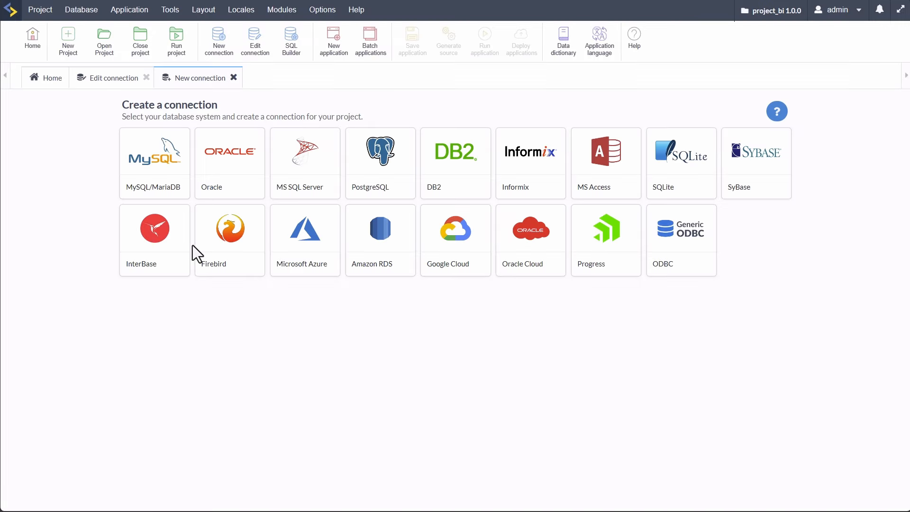
click(146, 159)
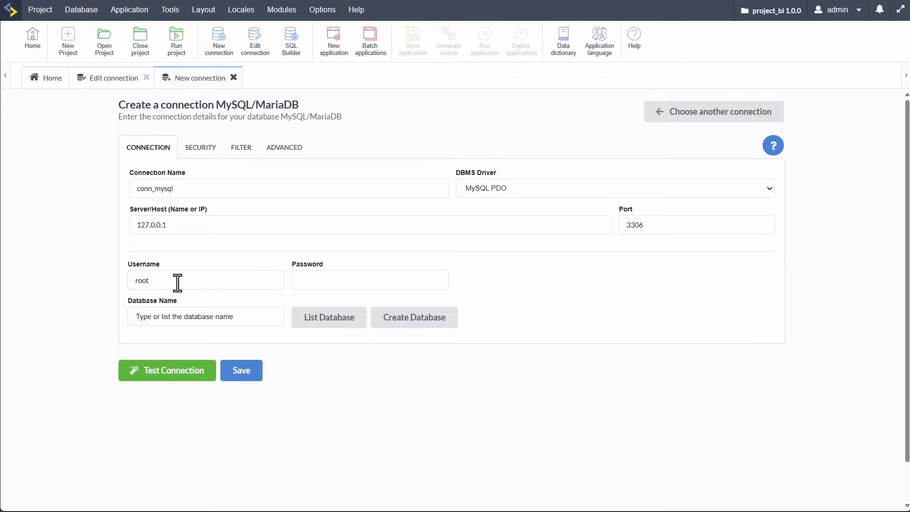
click(269, 318)
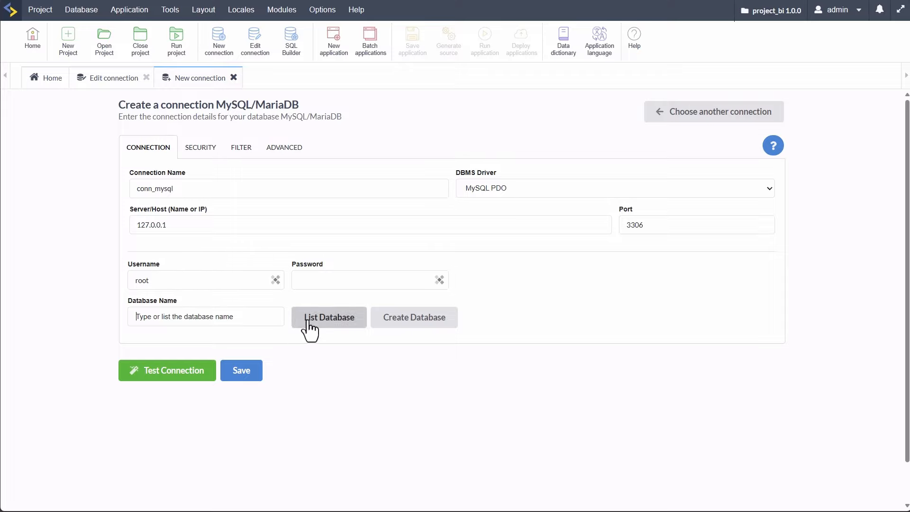
click(311, 330)
drag(283, 346, 254, 399)
click(252, 395)
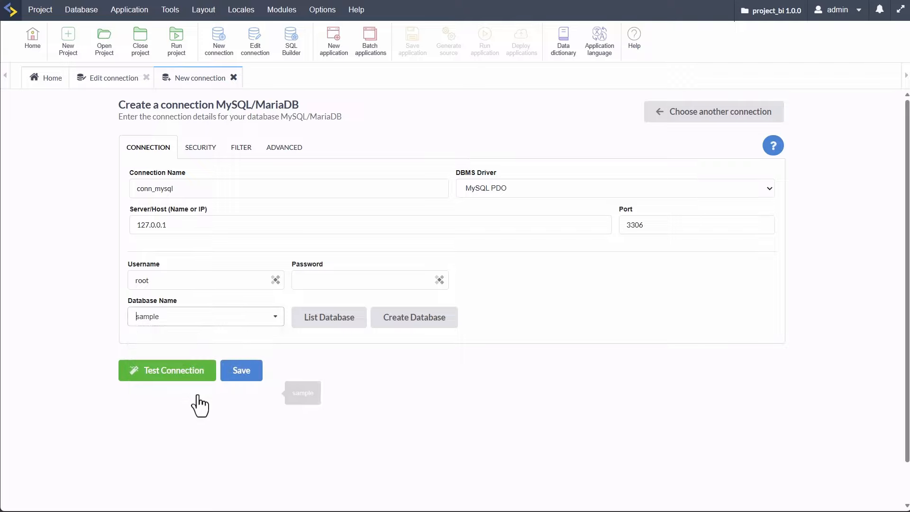
click(243, 375)
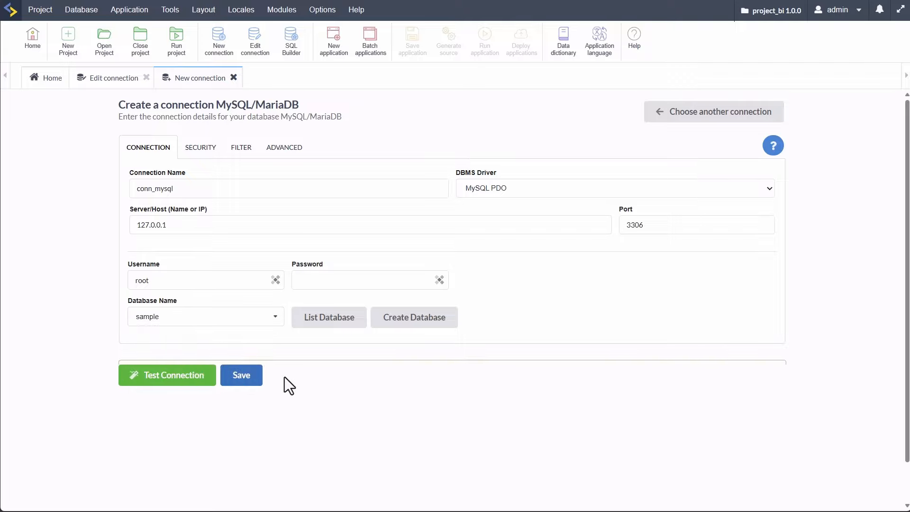
click(233, 78)
click(146, 78)
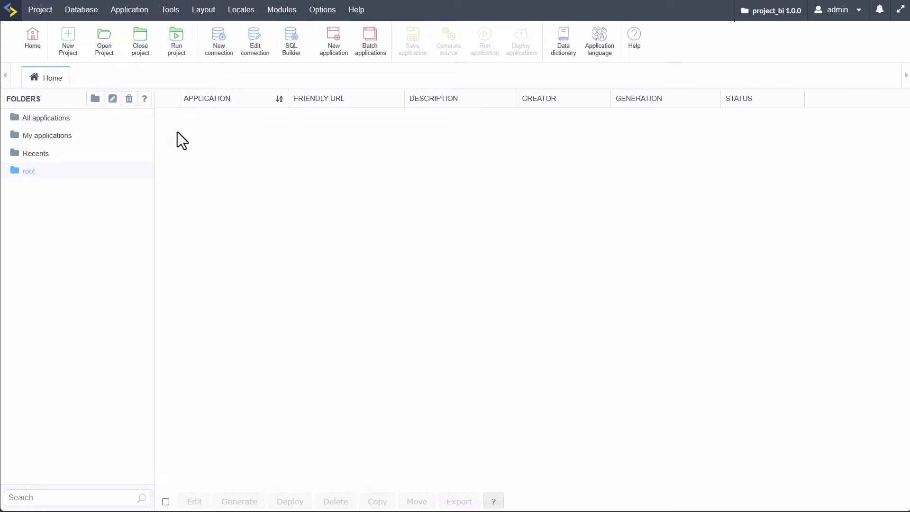
- Start a new Grid application based on the comparison table, and check its selected fields and SQL select statement
click(339, 58)
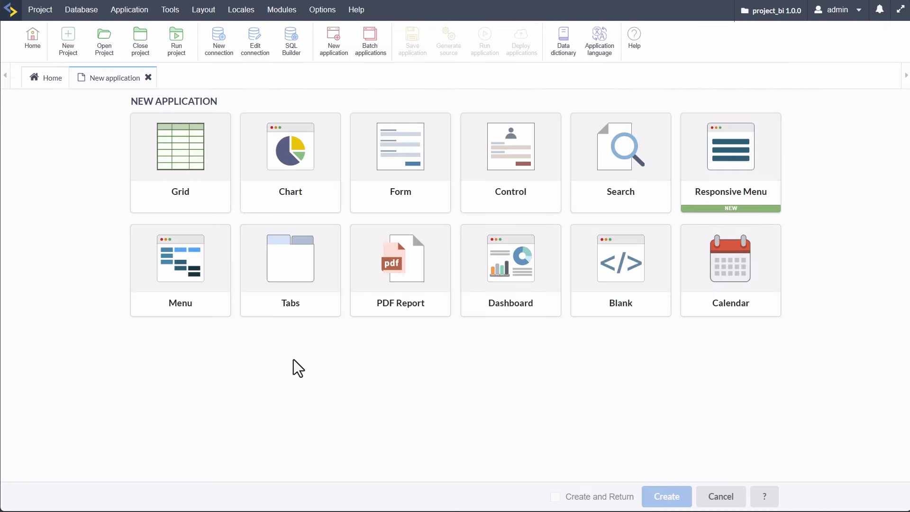
click(180, 147)
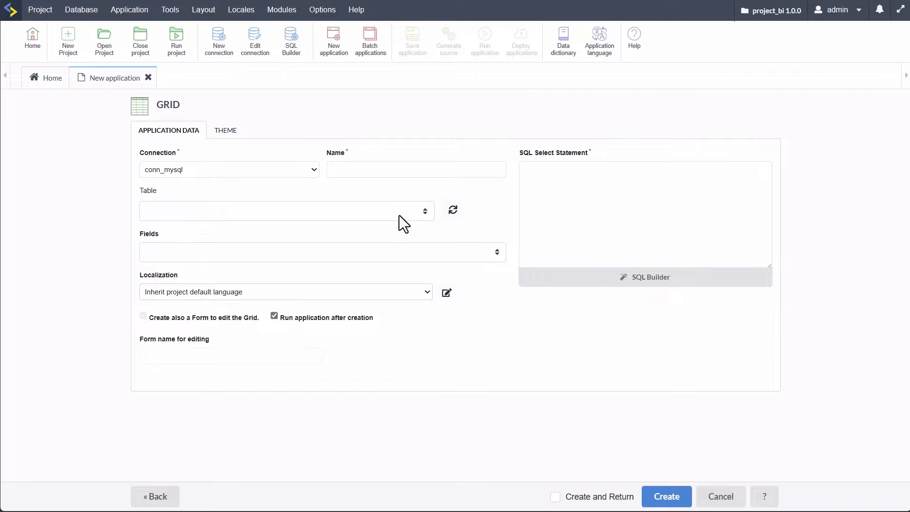
click(423, 211)
scroll(313, 278, down, 3)
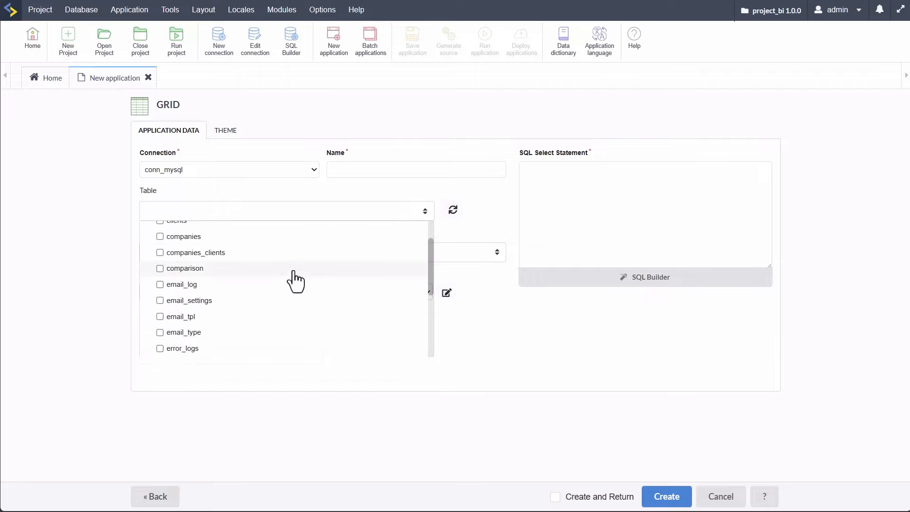
click(160, 268)
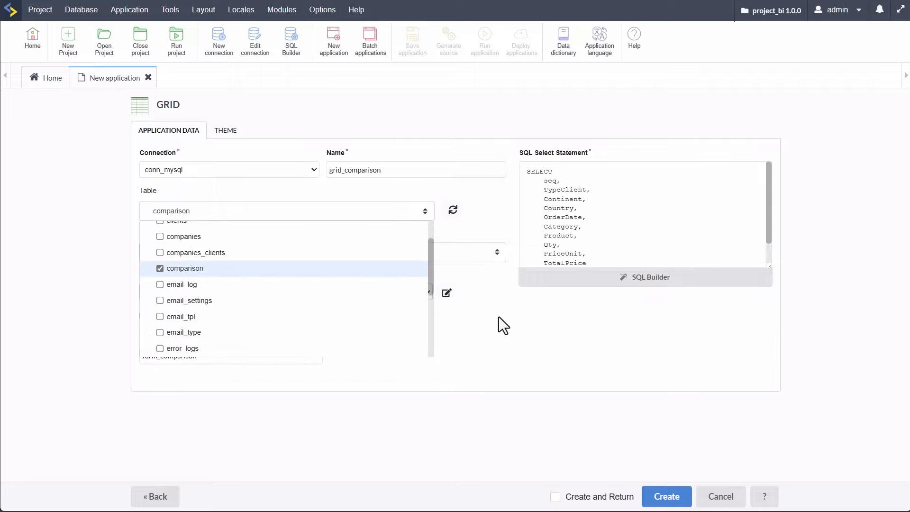
click(504, 296)
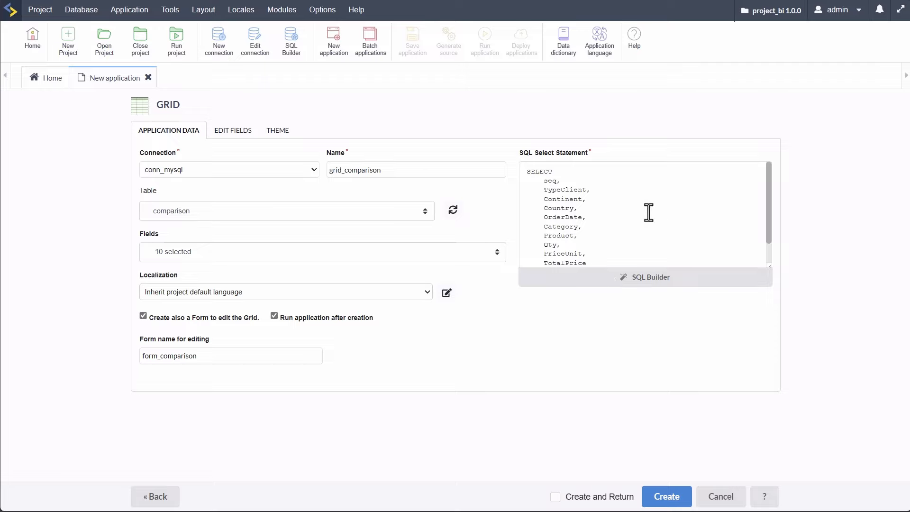
click(495, 252)
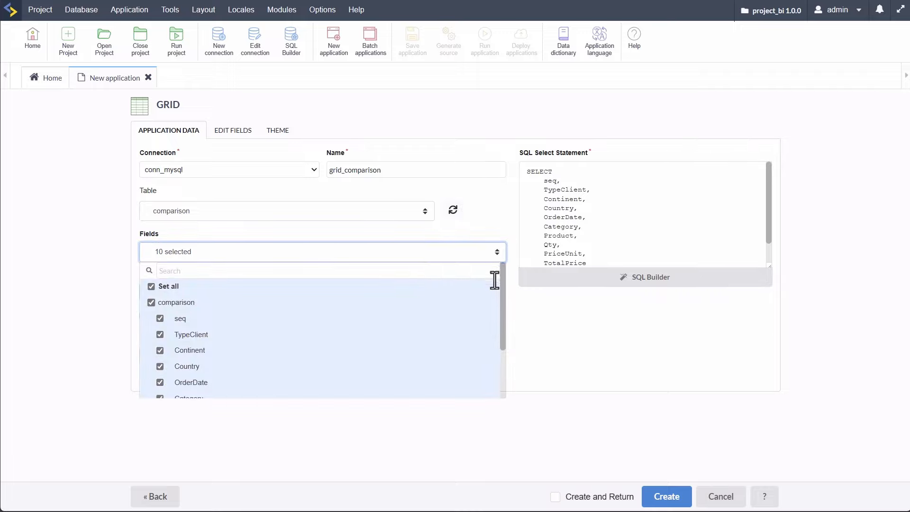
scroll(474, 332, down, 3)
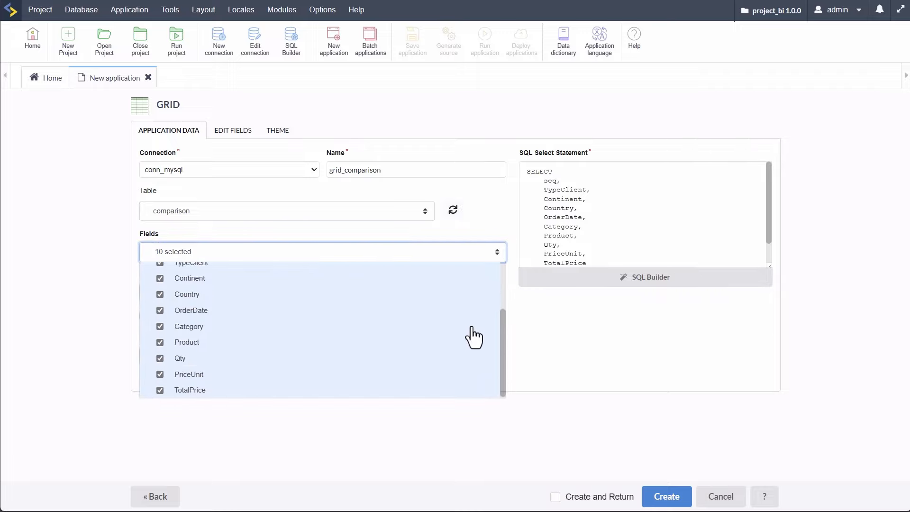
click(545, 329)
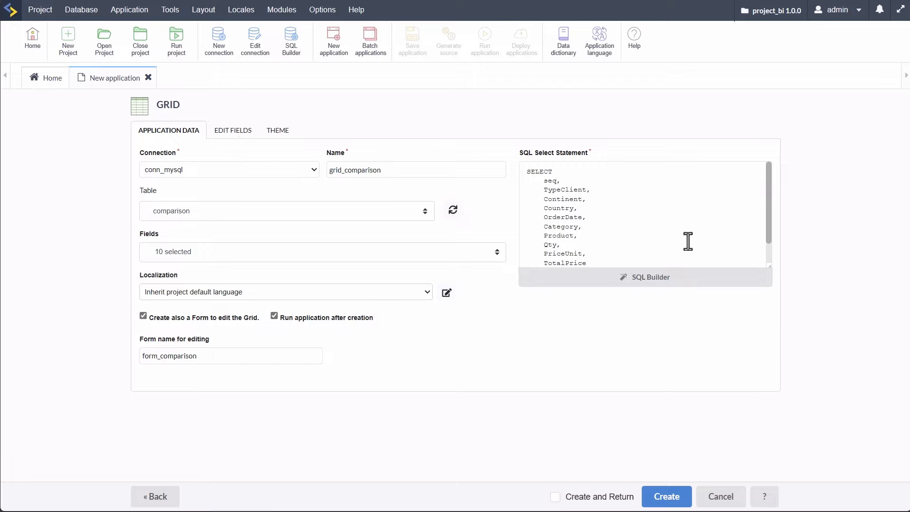
scroll(616, 209, down, 2)
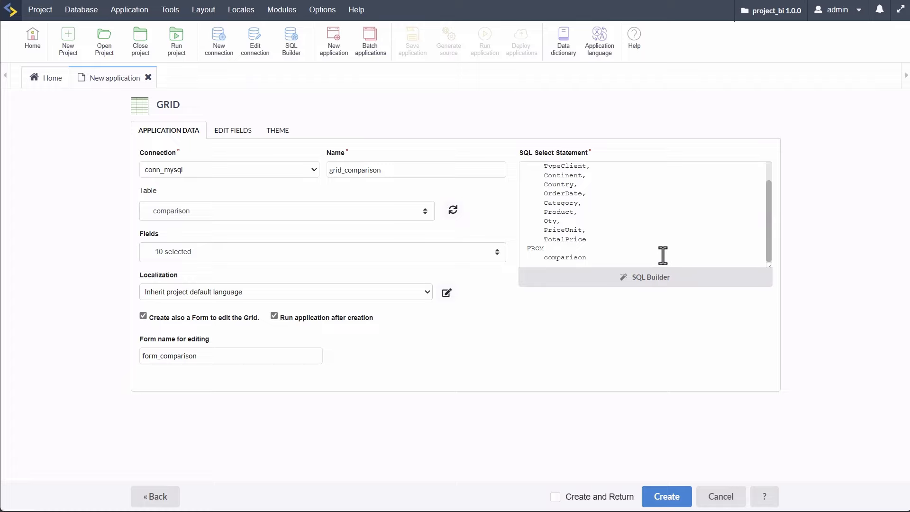
- Try the SQL Builder with the comparison, companies_clients and companies tables, view their fields, and return to the grid setup
click(651, 280)
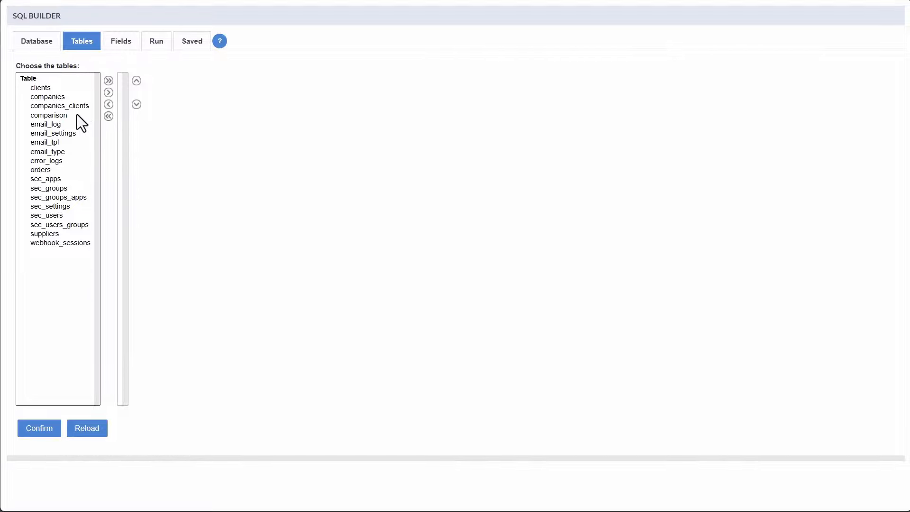
click(62, 115)
click(108, 92)
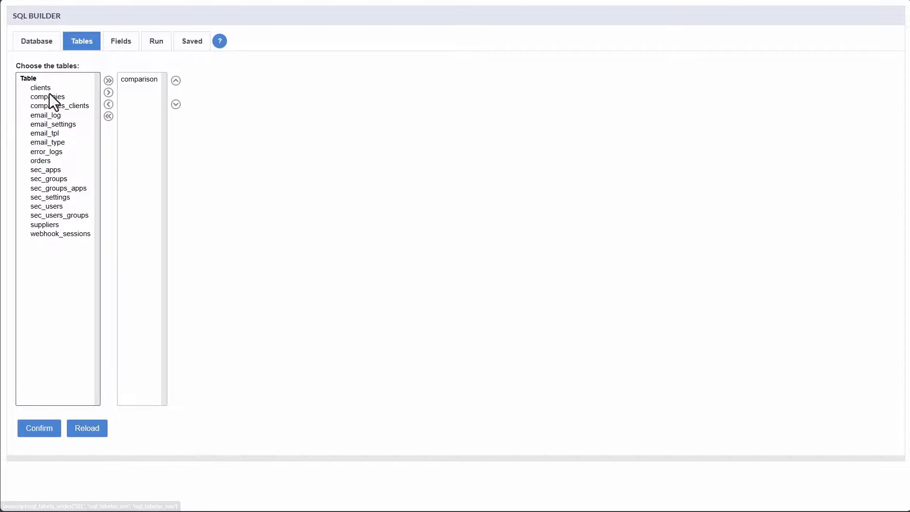
click(52, 105)
click(108, 92)
click(52, 97)
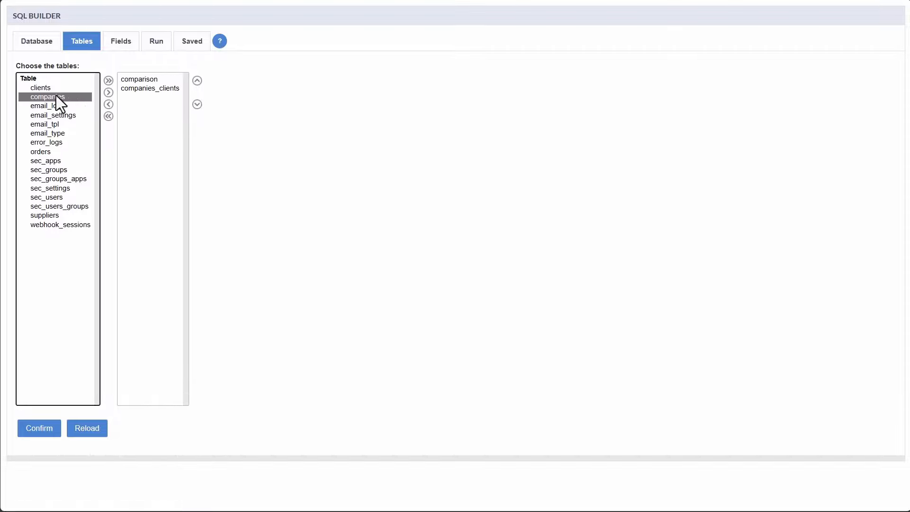
click(108, 93)
click(40, 428)
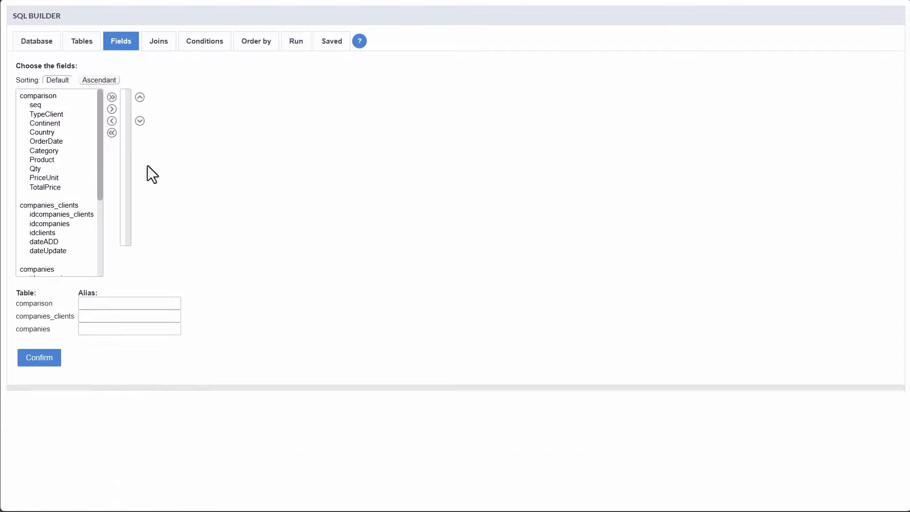
scroll(58, 215, down, 1)
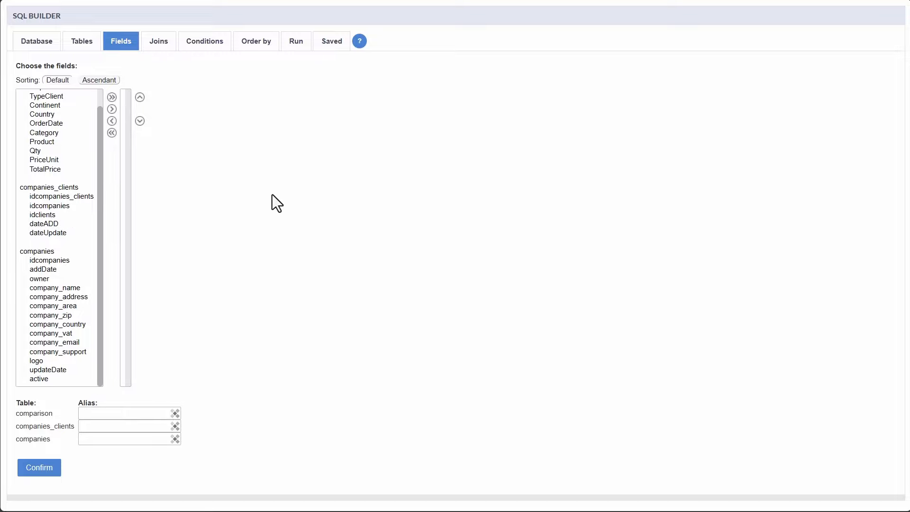
mouse_move(0, 164)
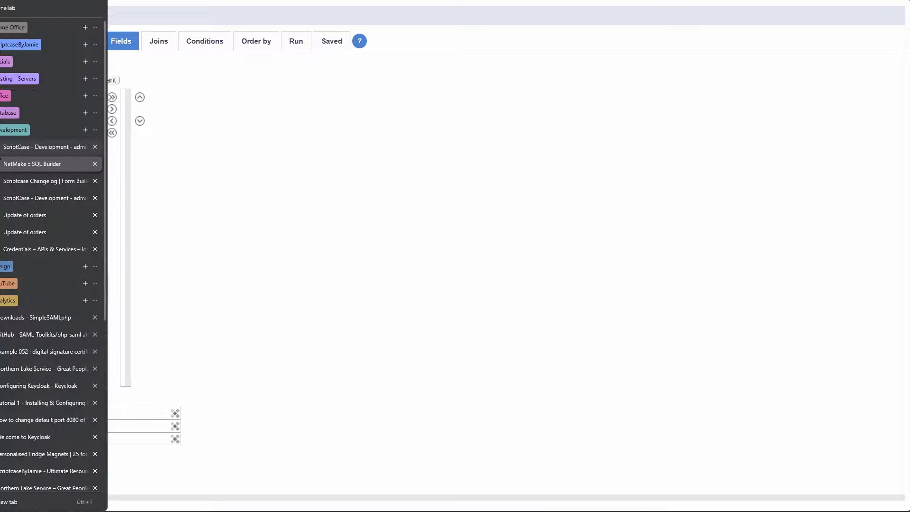
click(53, 147)
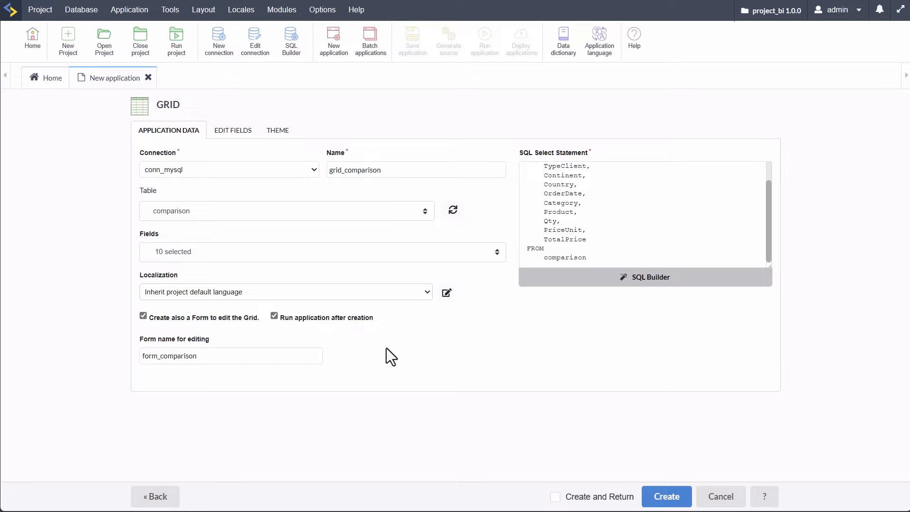
click(589, 216)
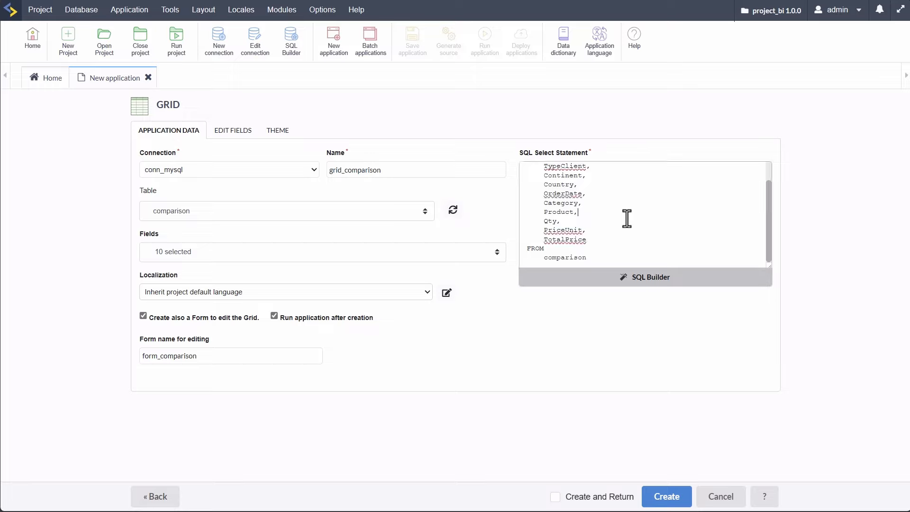
- Examine the grid's field labels, datatypes and display options, including the datatypes available for the TypeClient field
click(234, 133)
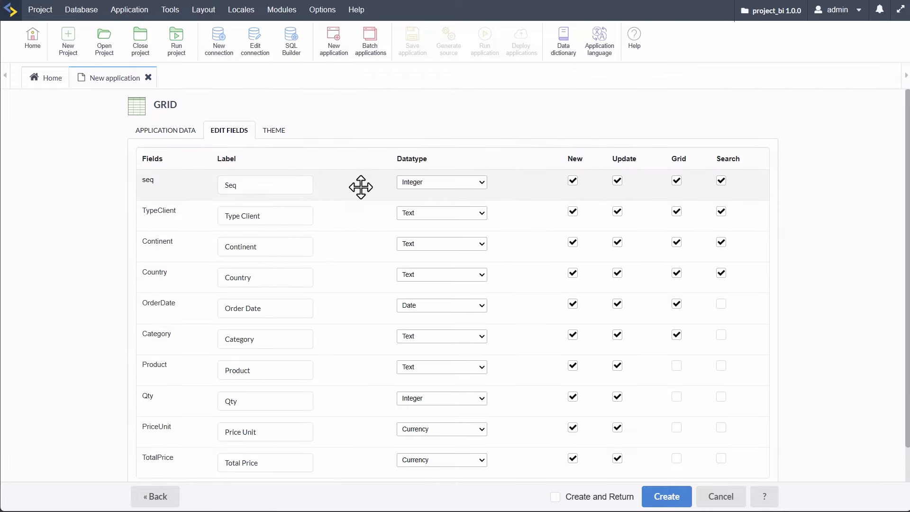
scroll(358, 199, down, 1)
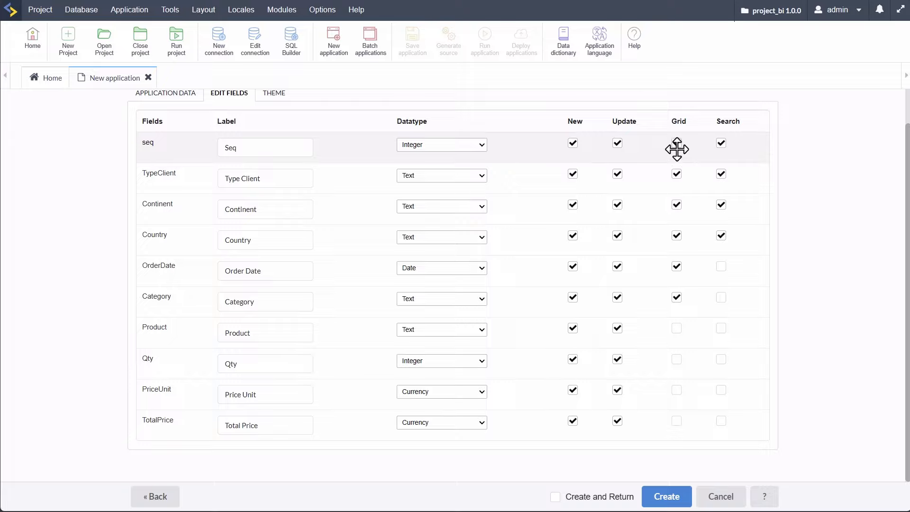
click(720, 149)
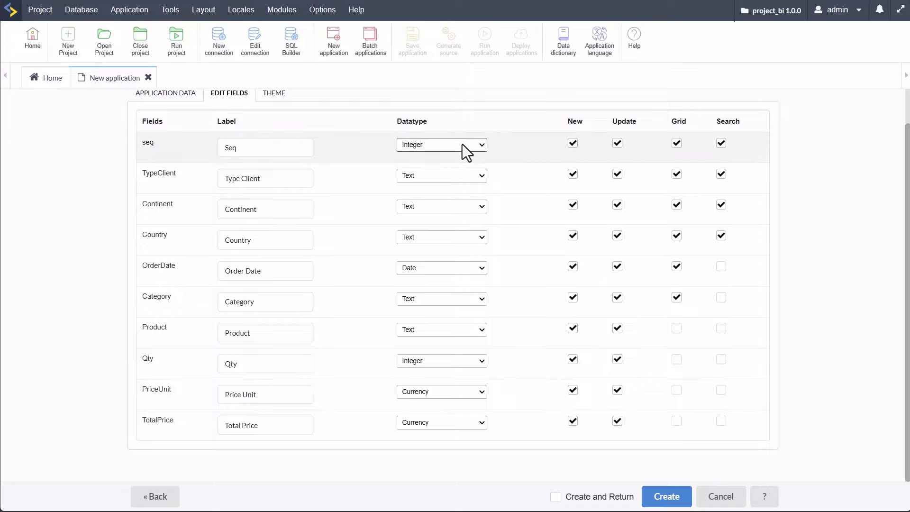
click(423, 176)
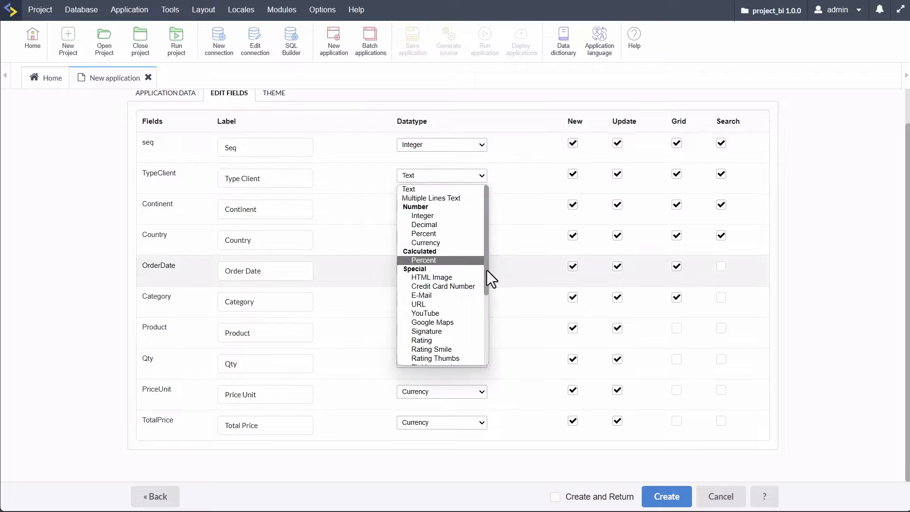
drag(487, 271, 482, 343)
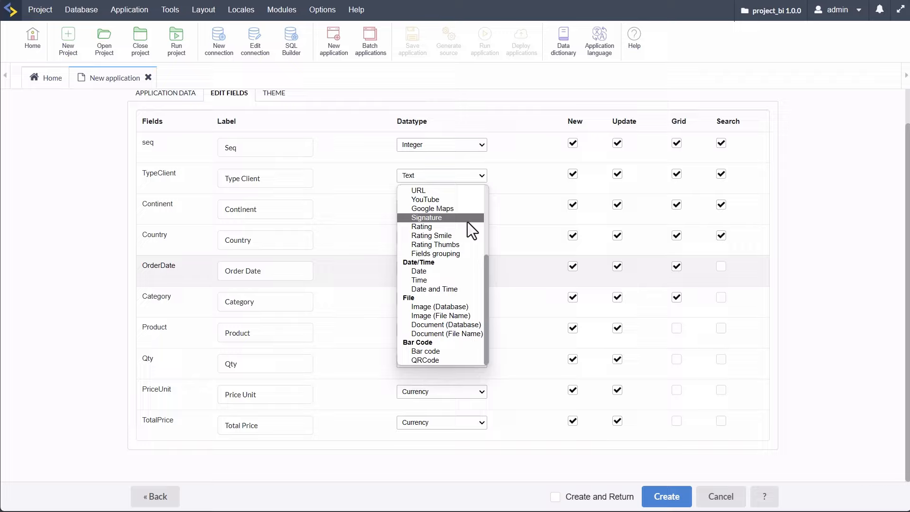
scroll(472, 257, up, 5)
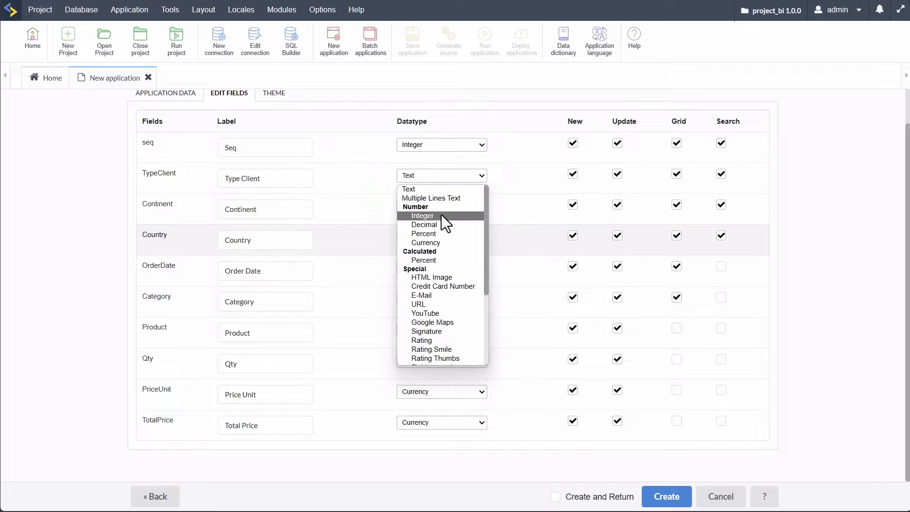
click(421, 189)
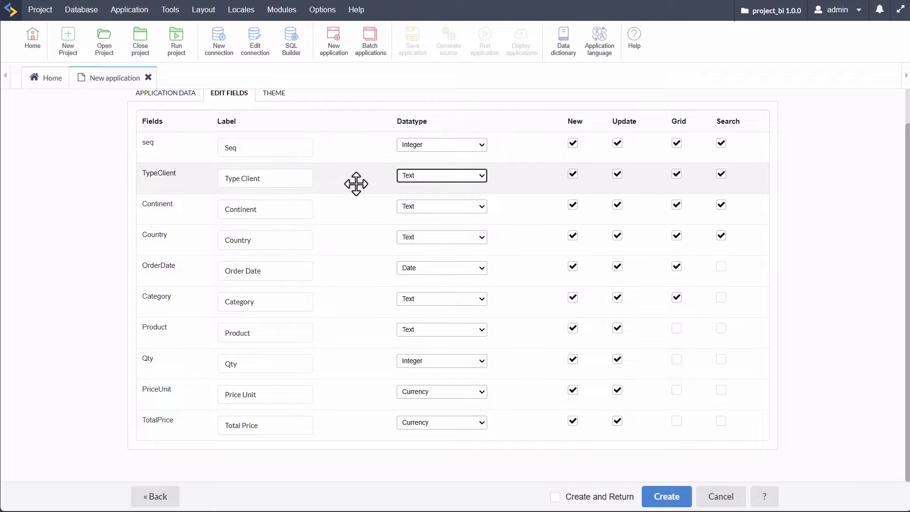
click(538, 455)
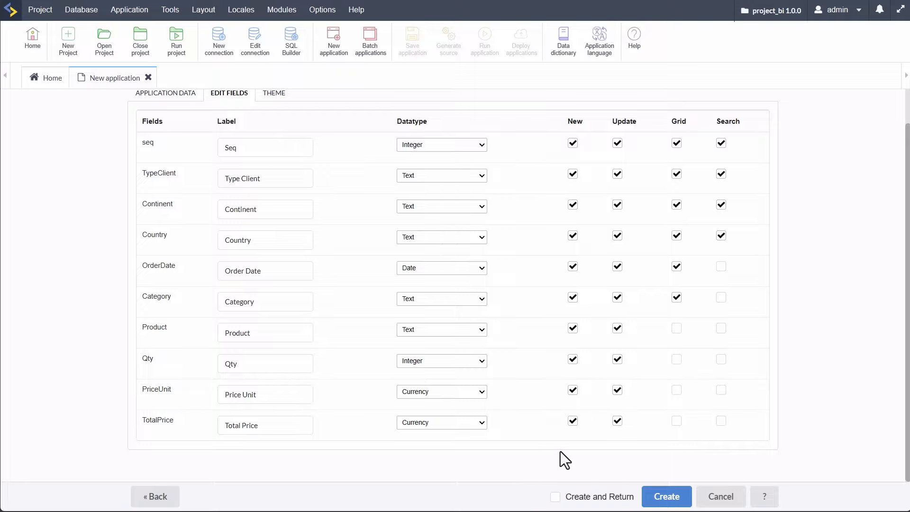
scroll(560, 452, up, 1)
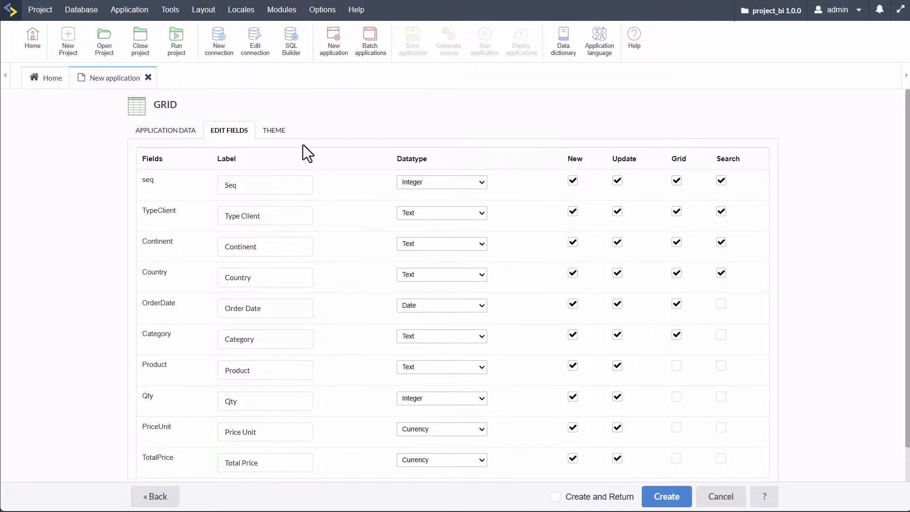
- Review the theme preview and the themes available for the grid application
click(275, 133)
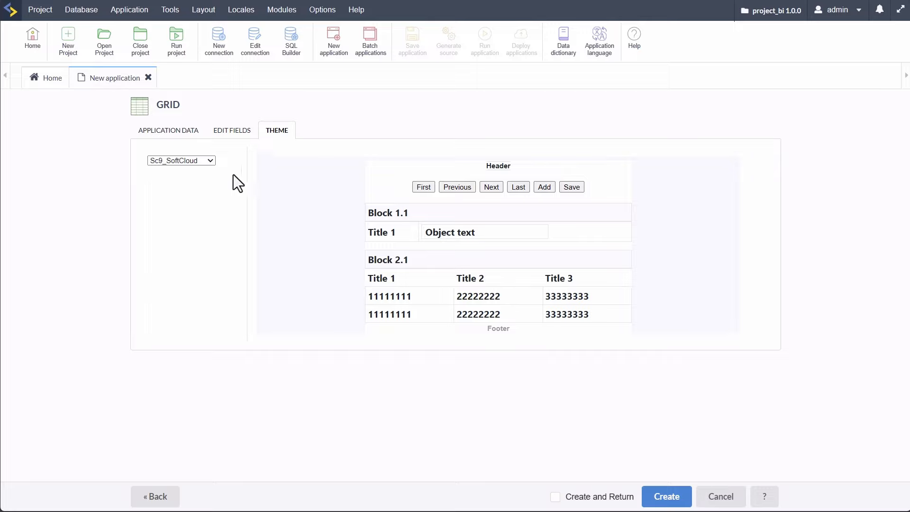
click(210, 161)
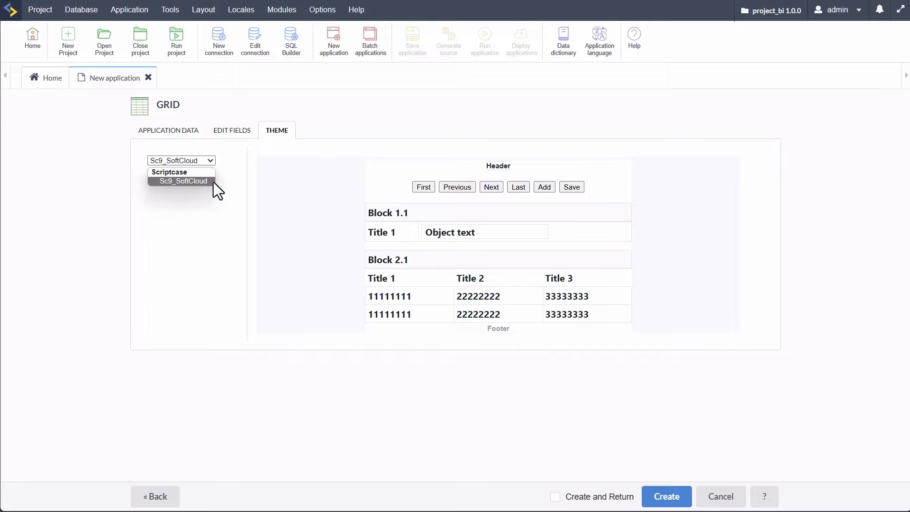
click(185, 211)
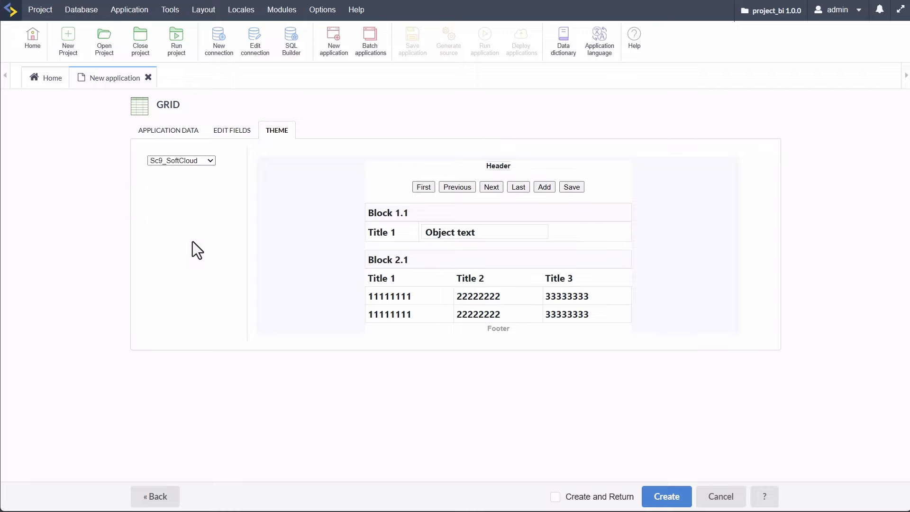
- Create the grid application from the comparison table with the current settings
click(663, 494)
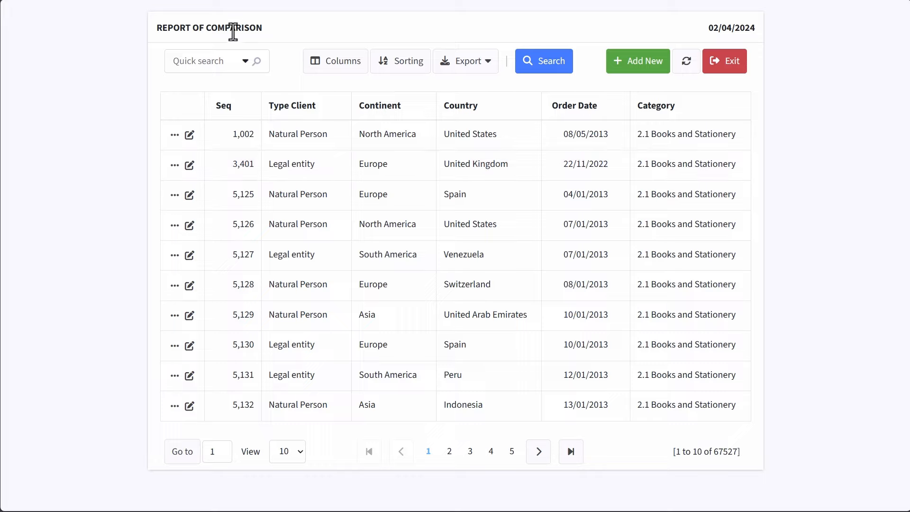
- Examine the column choices and search conditions offered by the generated report's quick search
click(204, 60)
click(245, 61)
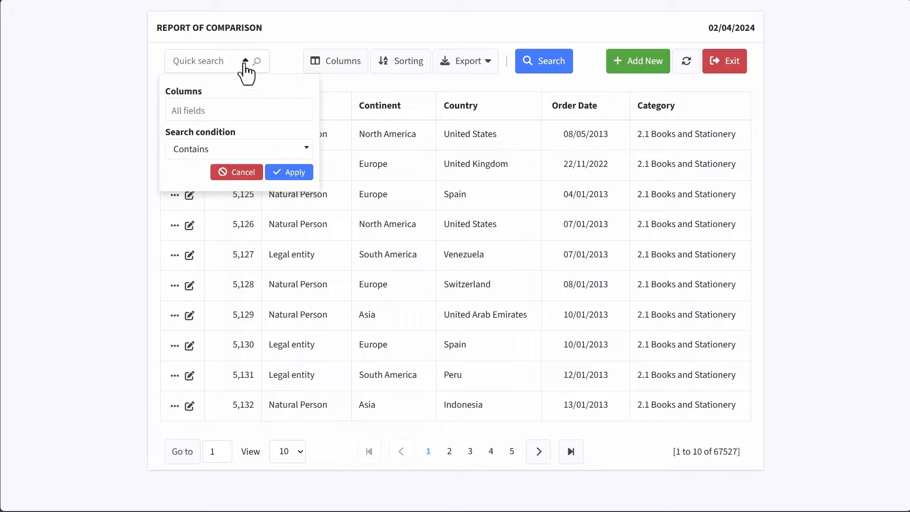
click(245, 62)
click(245, 62)
click(236, 110)
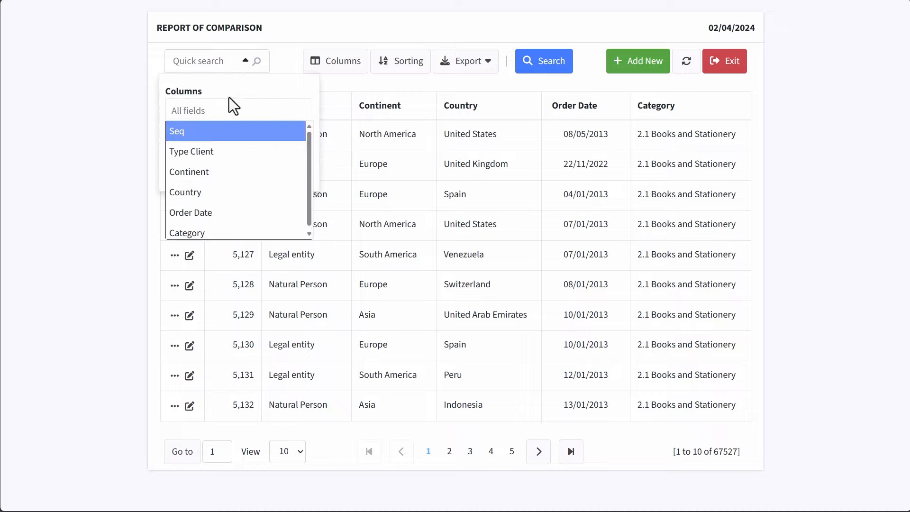
click(226, 109)
click(223, 153)
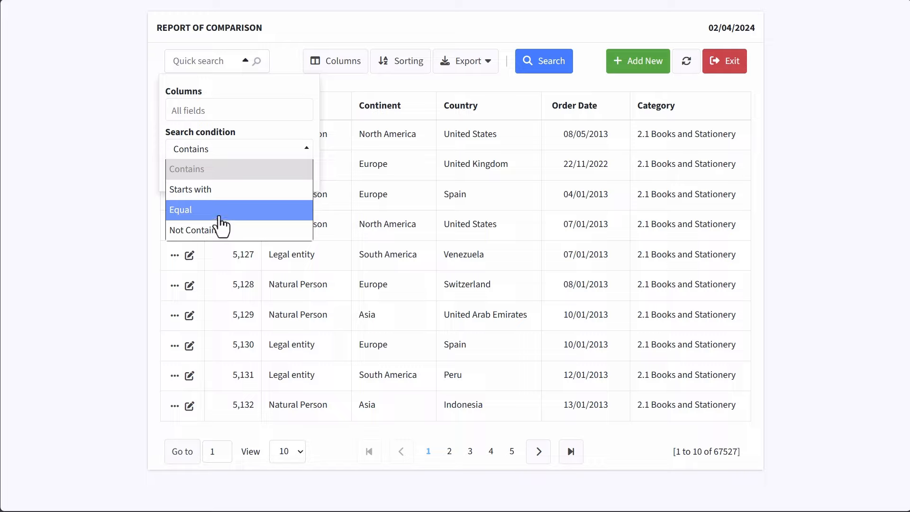
- Run a quick search for Europe limited to the Continent column, using the Contains condition
click(251, 113)
click(251, 112)
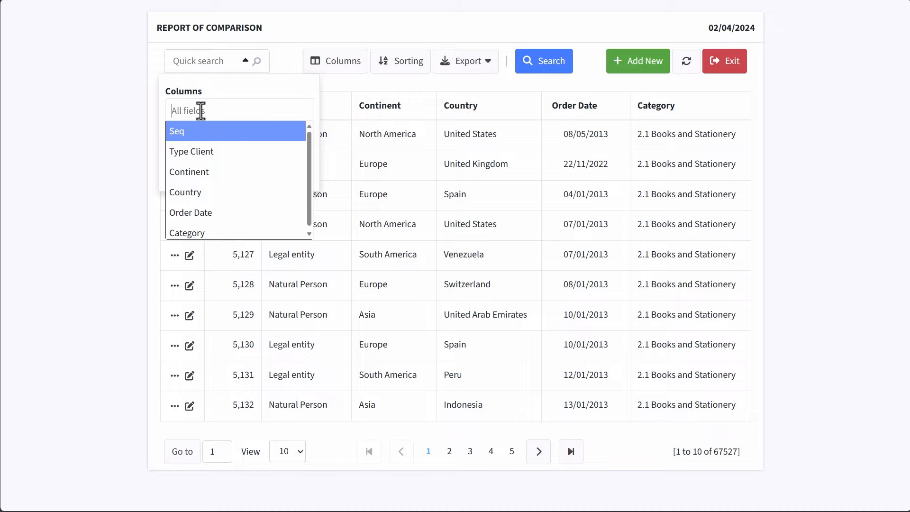
click(206, 174)
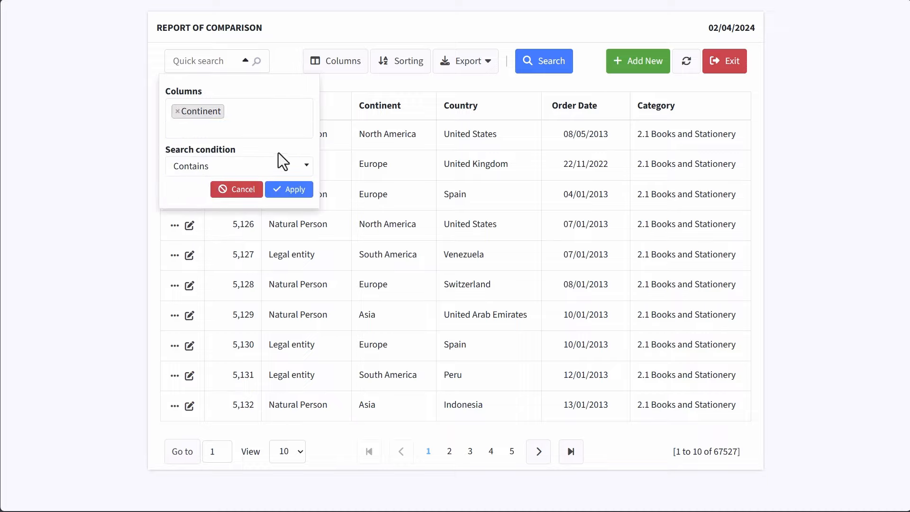
click(193, 62)
text(Europe)
click(294, 190)
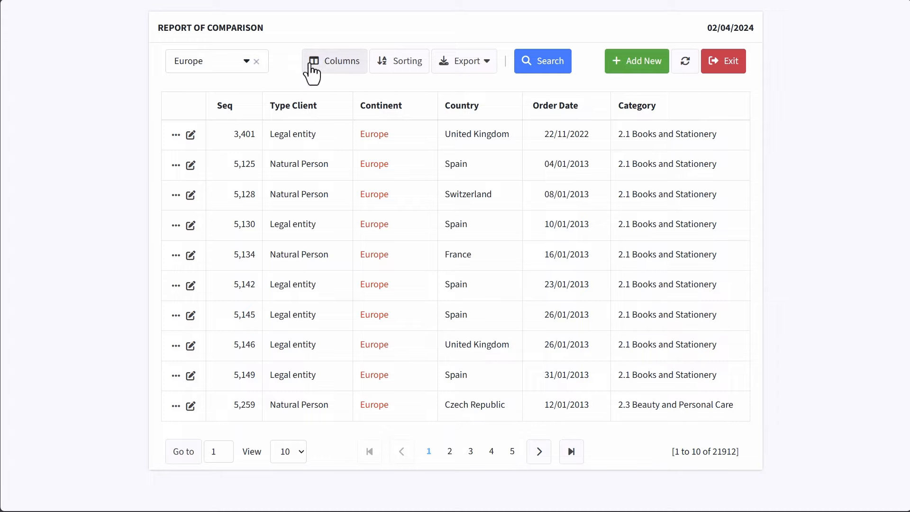
- Remove the Type Client column from the fields displayed in the comparison report
click(355, 66)
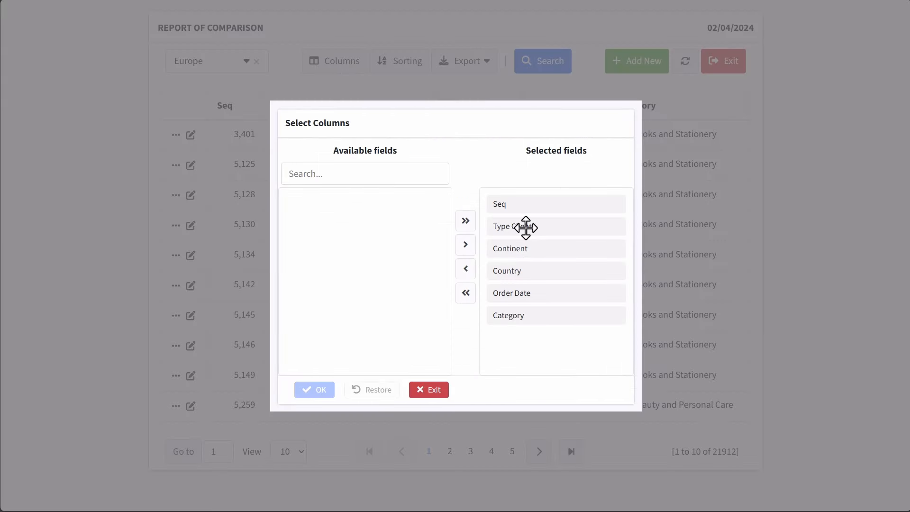
drag(526, 228, 365, 232)
click(317, 394)
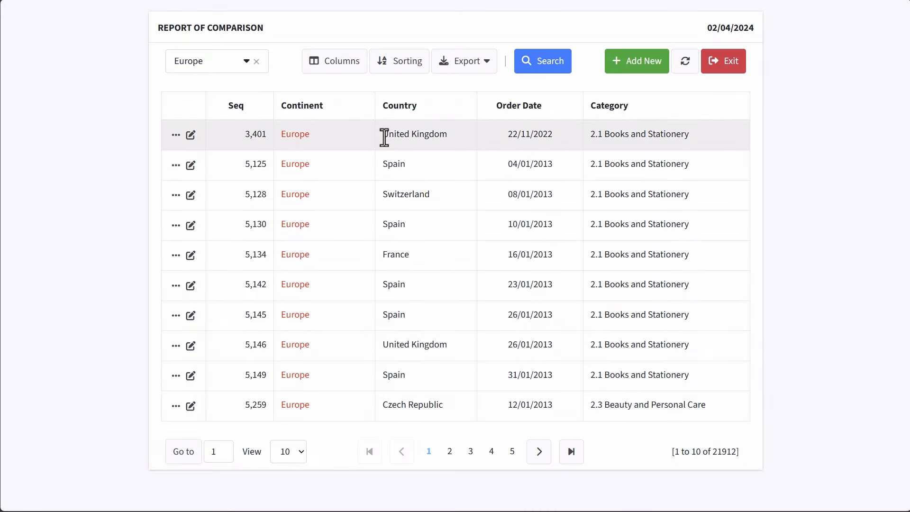
- Add Continent in descending order as a second sorting field after Seq
click(402, 64)
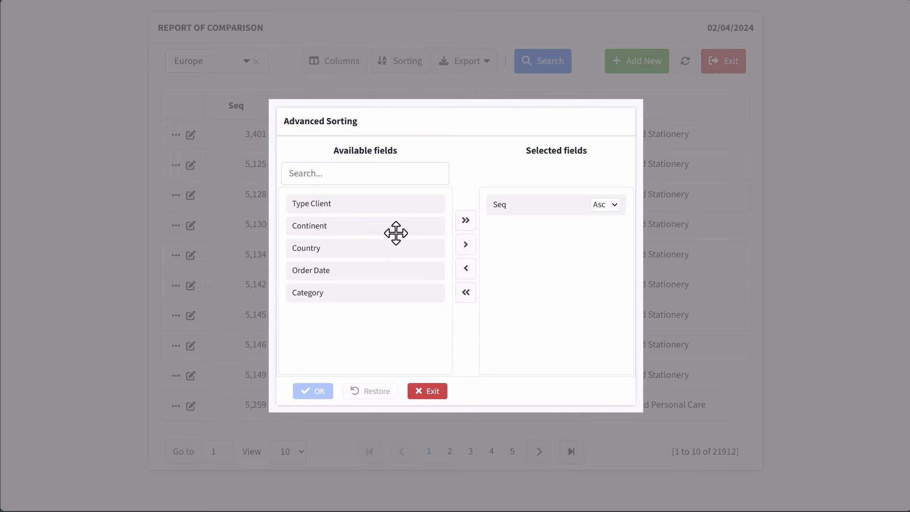
drag(321, 229, 546, 235)
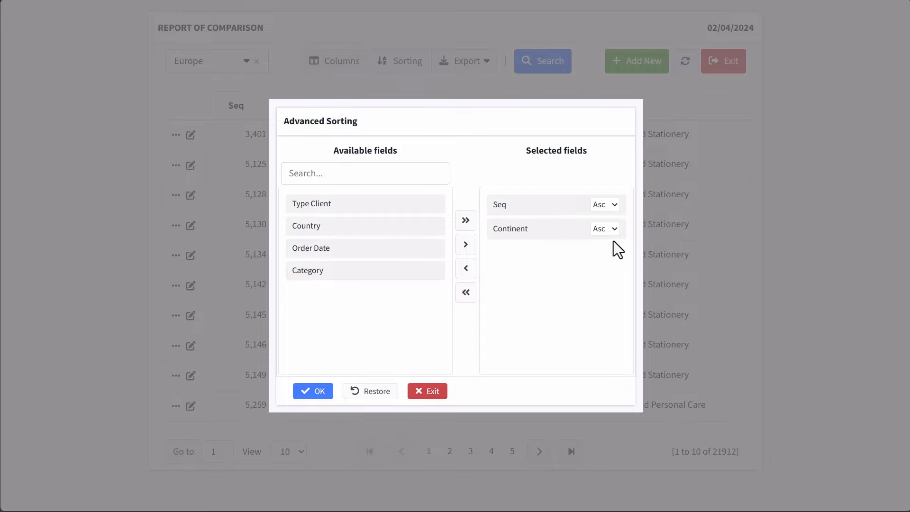
click(610, 229)
click(609, 253)
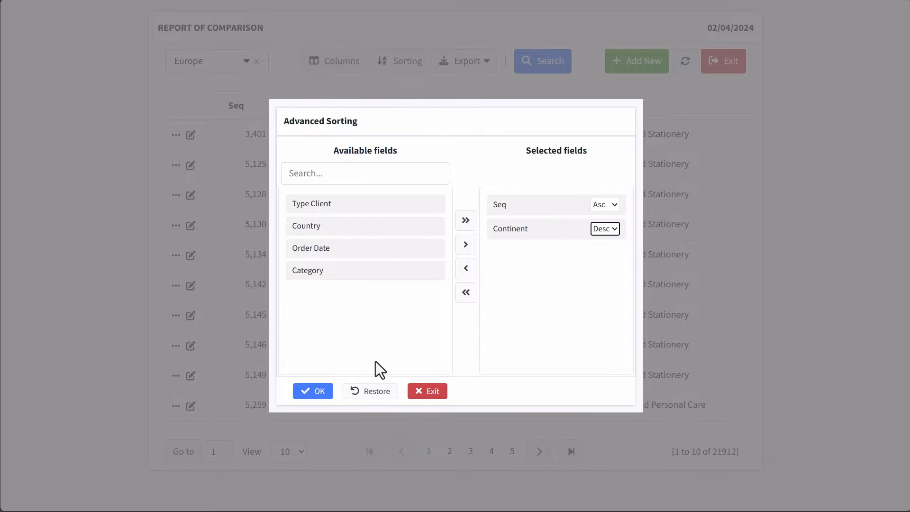
click(315, 391)
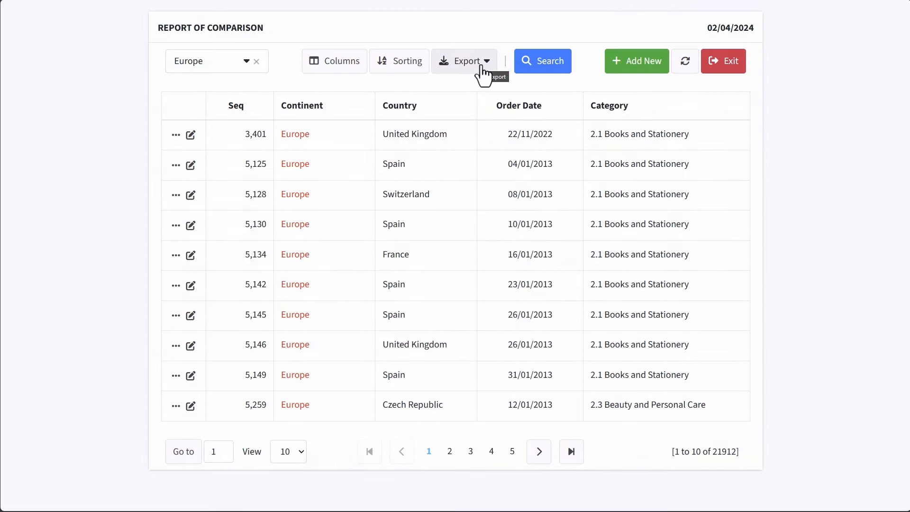
- Examine the report's export formats and the search form's conditions for Country and Seq
click(481, 68)
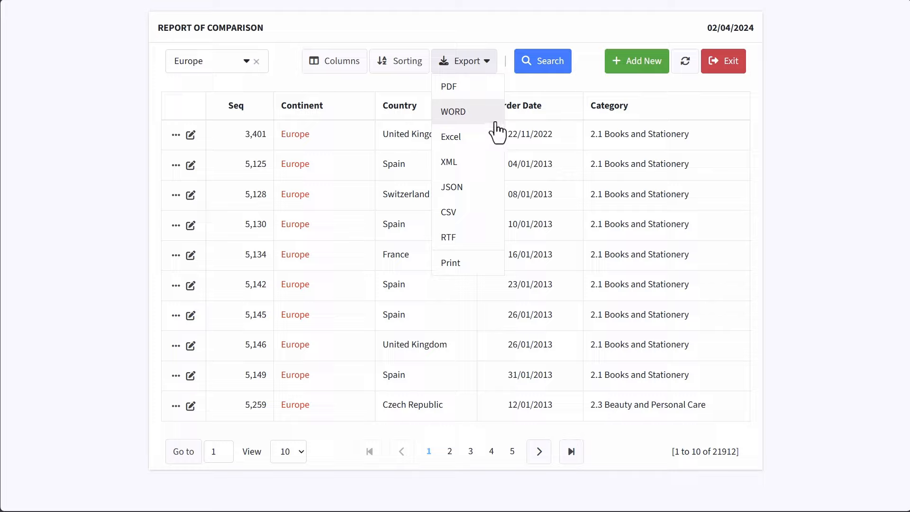
click(547, 65)
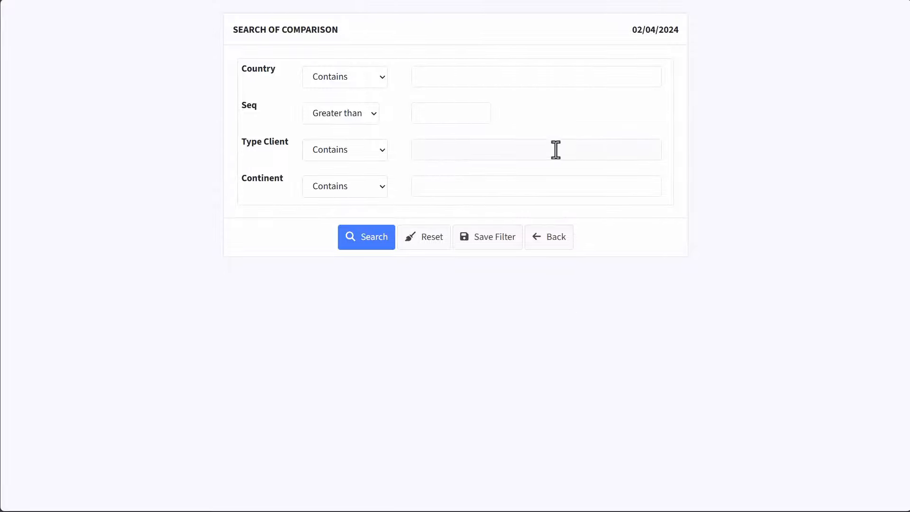
click(353, 80)
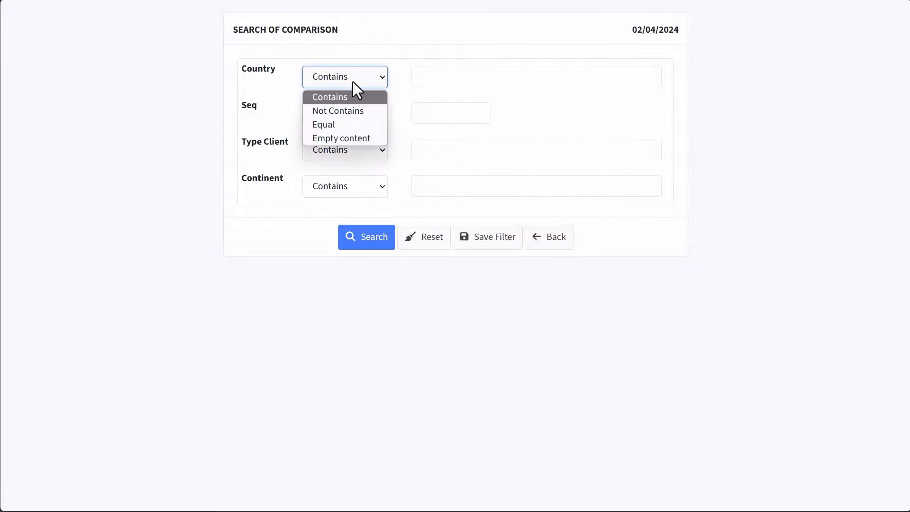
click(403, 96)
click(353, 114)
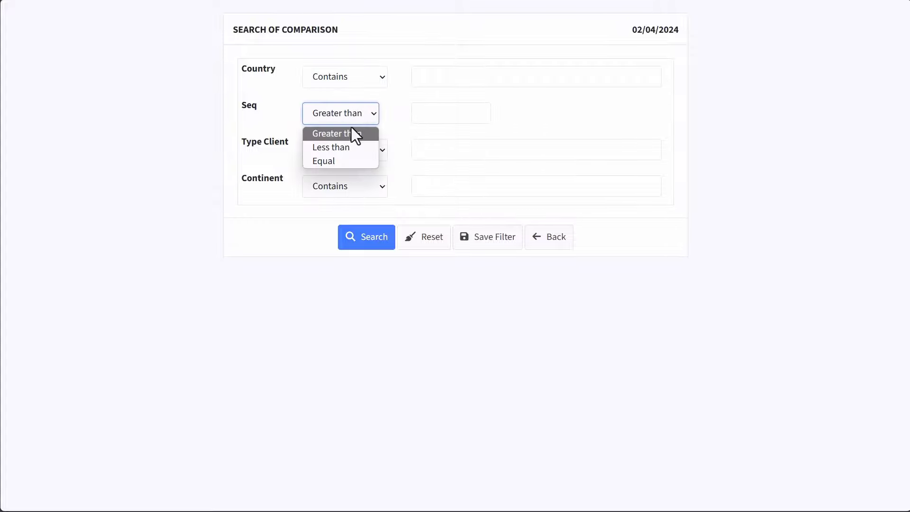
click(399, 114)
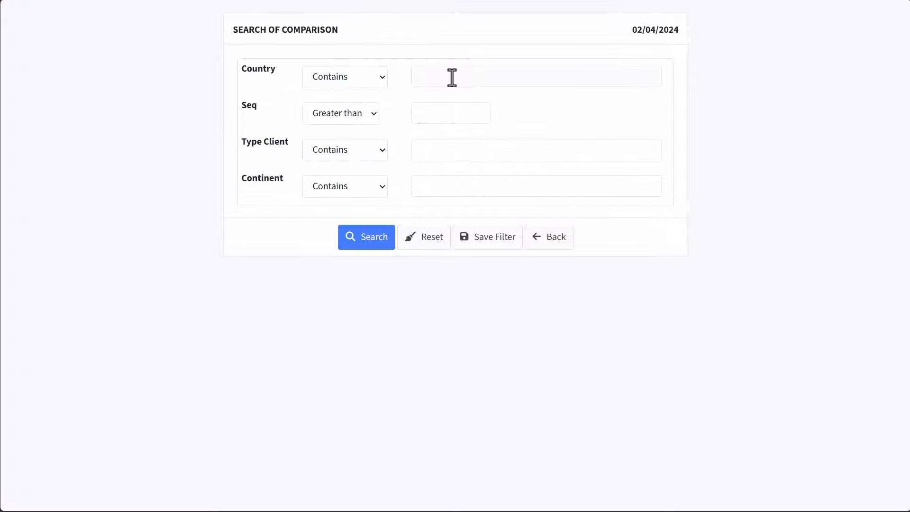
- Search the report for records whose Country is equal to England, and remove that filter
click(468, 75)
click(364, 75)
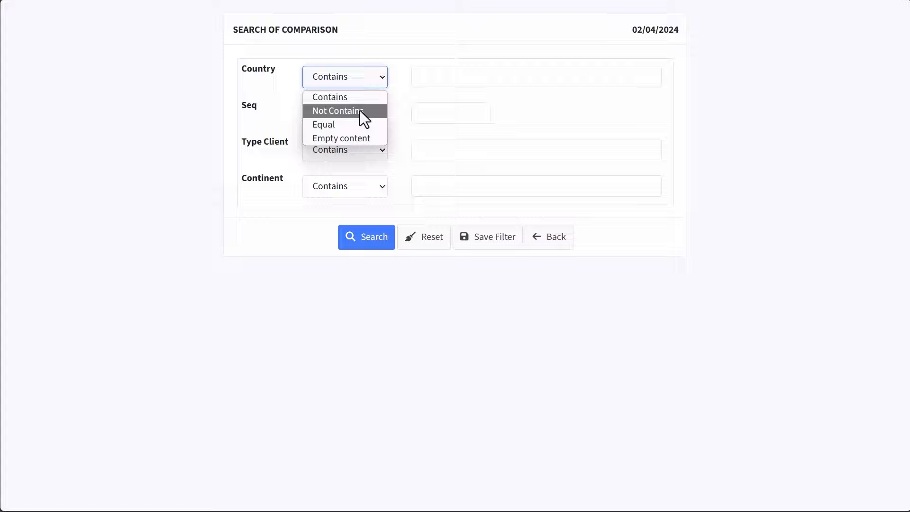
click(337, 125)
click(496, 78)
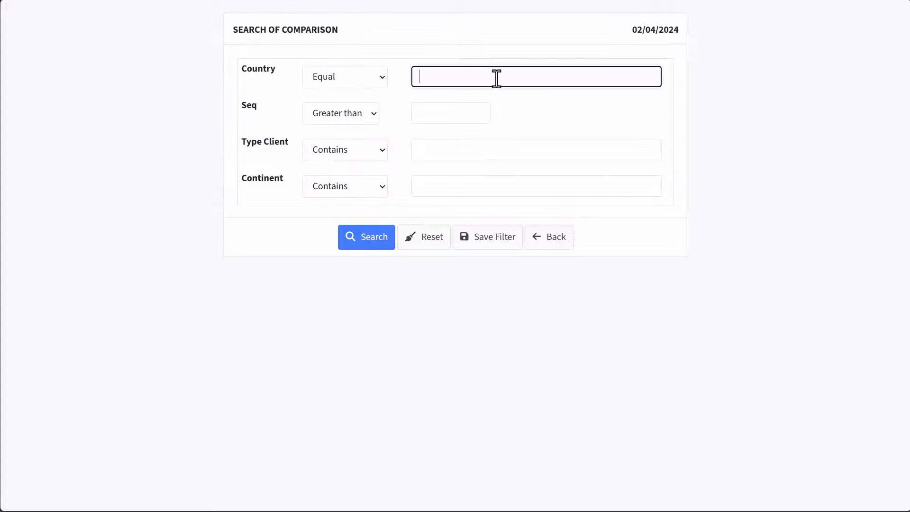
text(England)
click(374, 248)
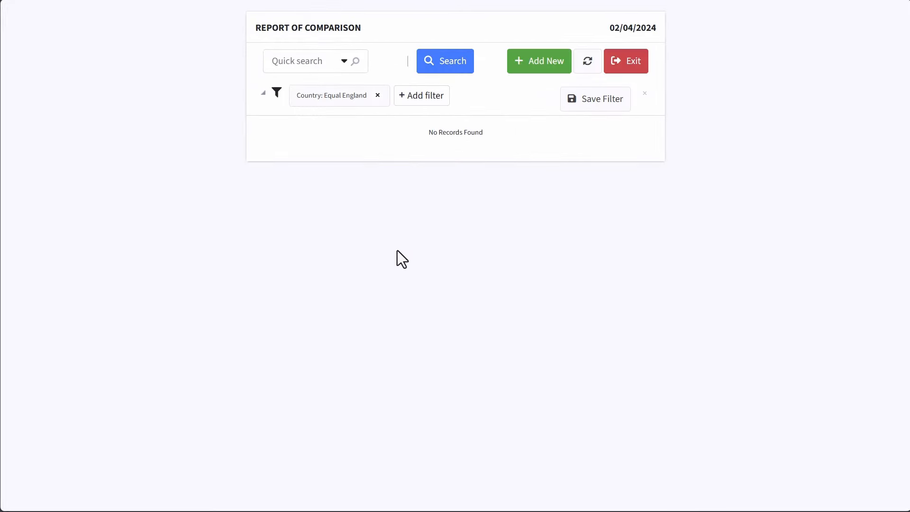
click(377, 95)
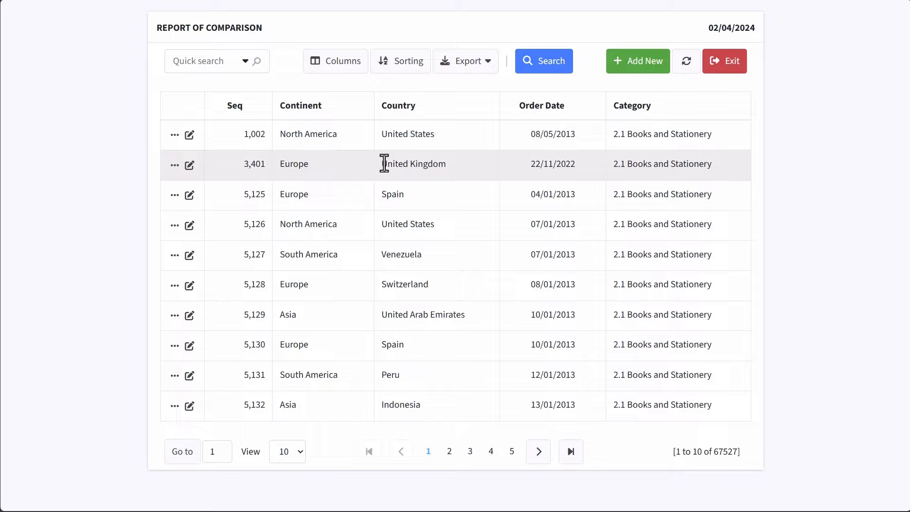
- Search the report for records whose Country contains Spain, and remove that filter
drag(382, 163, 523, 160)
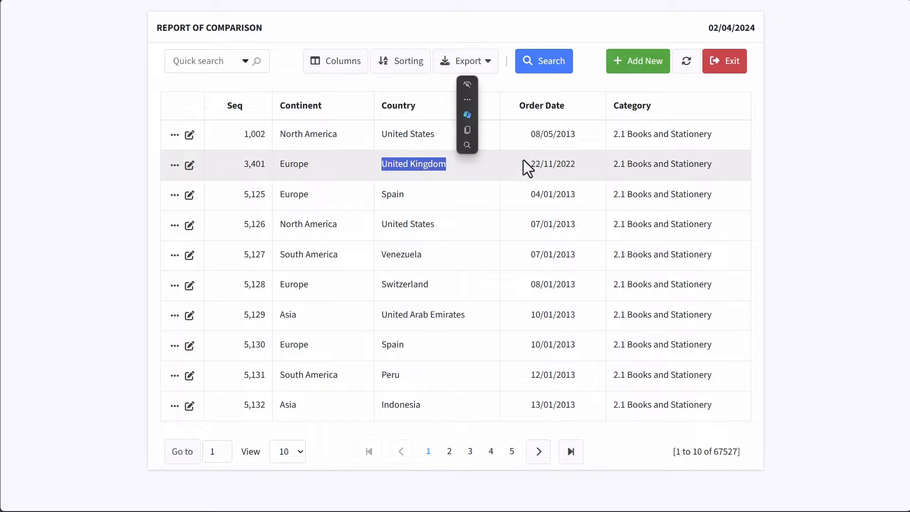
click(541, 69)
click(452, 77)
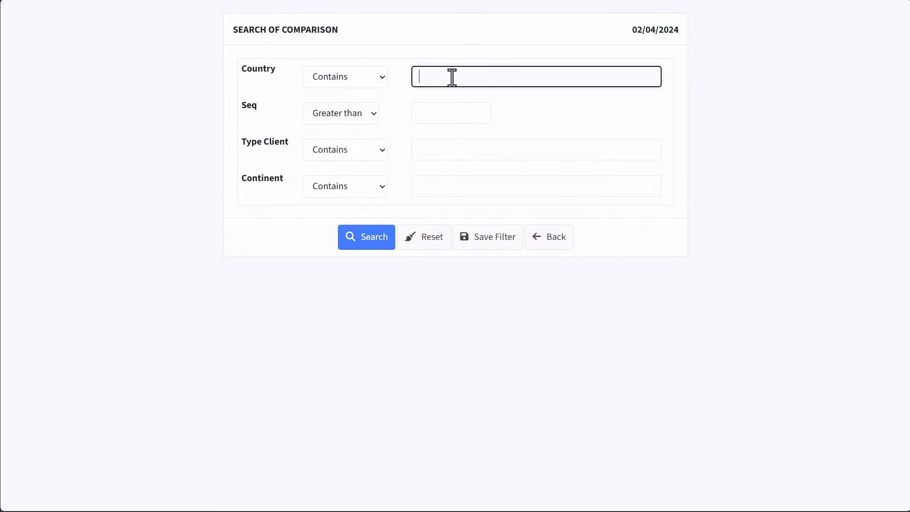
text(Spain)
click(380, 239)
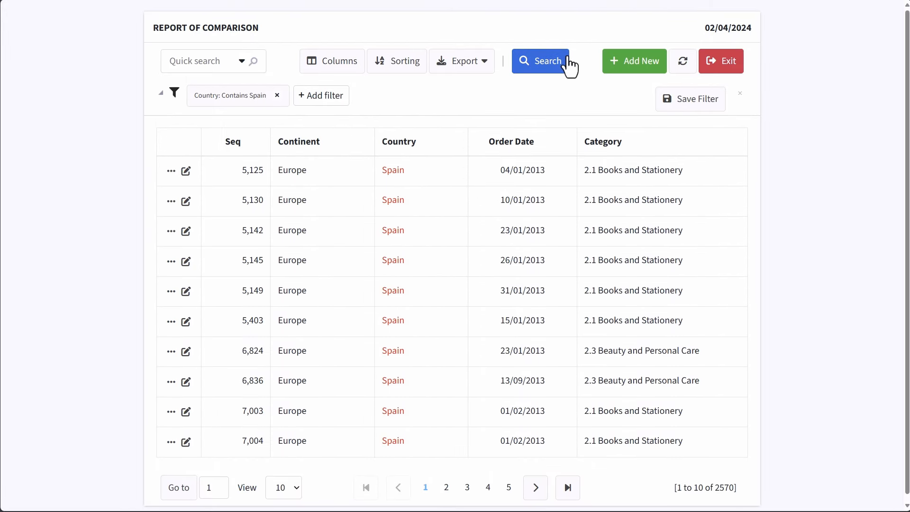
click(277, 95)
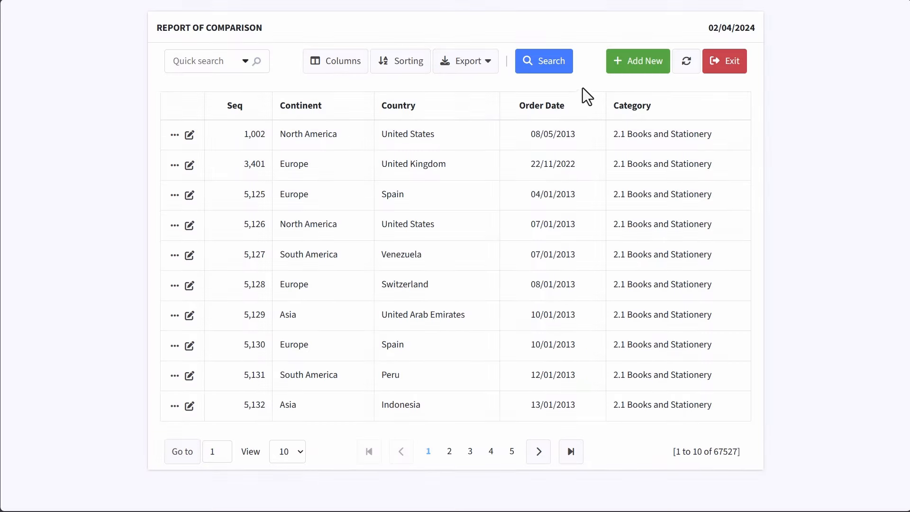
- Run the record search again with the Country condition set to contain Spain
click(524, 69)
click(466, 77)
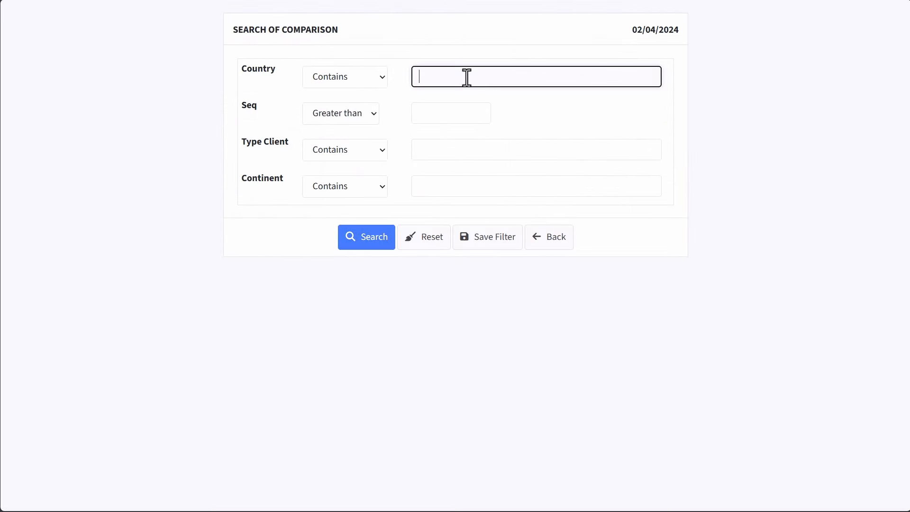
text(spain)
click(427, 96)
click(367, 236)
- Try adding a Continent filter without a value to the Spain results, and clear all filters
click(321, 96)
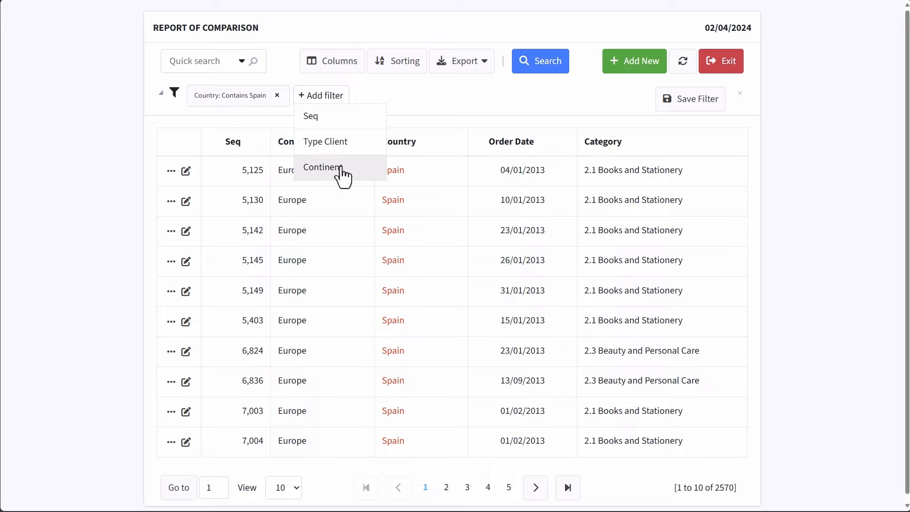
click(320, 168)
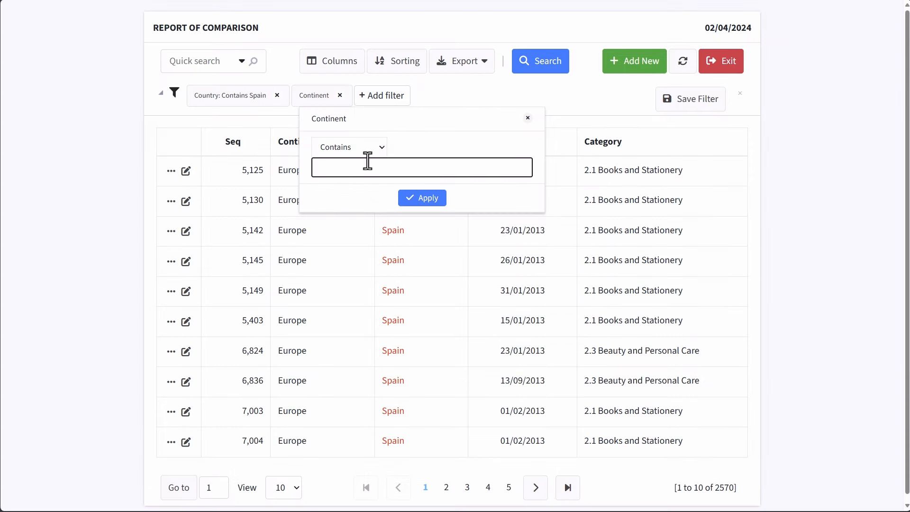
click(429, 199)
click(539, 26)
click(740, 94)
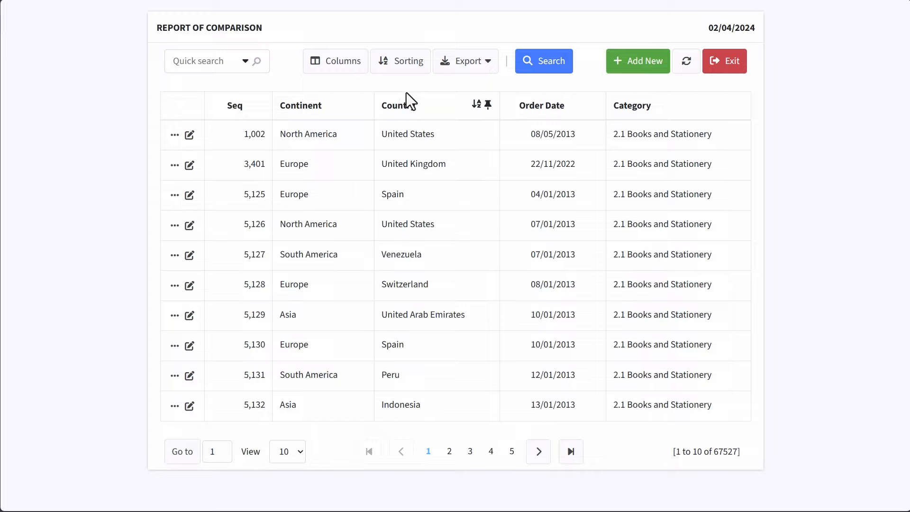
- Open the form for a new comparison record and examine its input fields from Type Client to Product
click(649, 67)
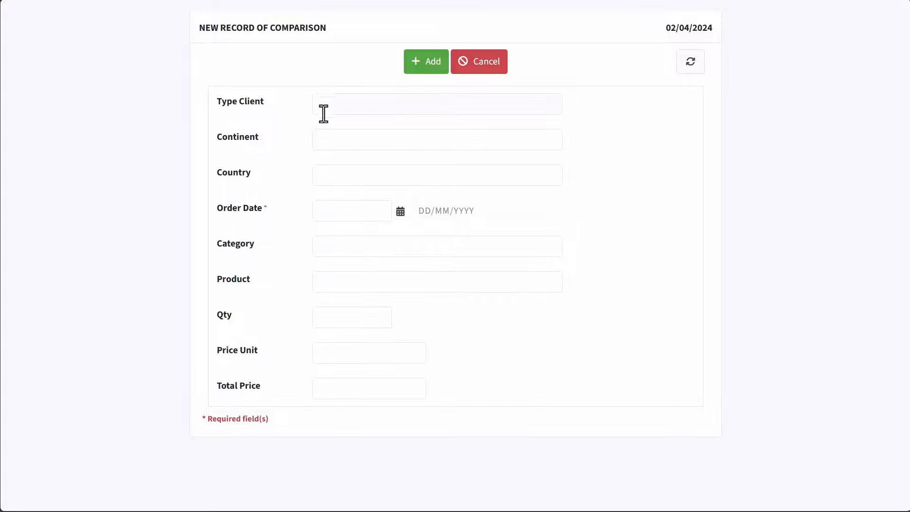
click(365, 105)
click(375, 140)
click(368, 173)
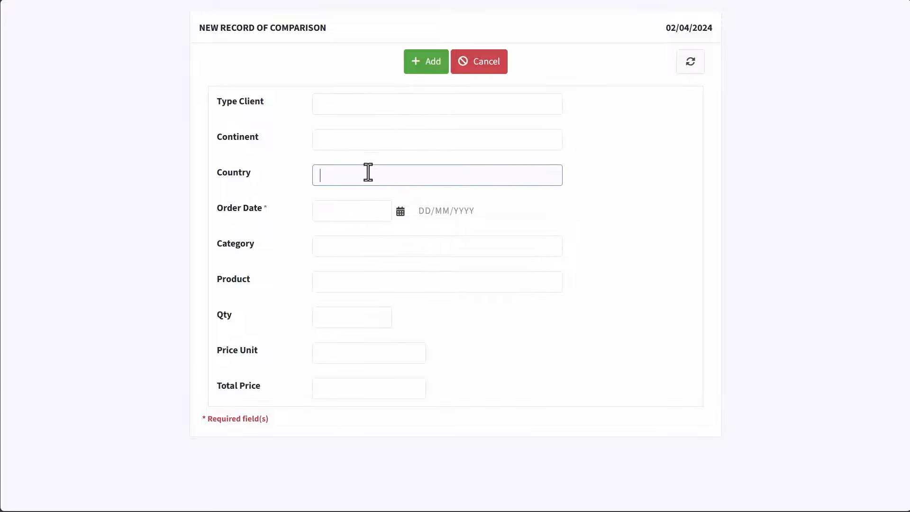
click(364, 209)
click(353, 248)
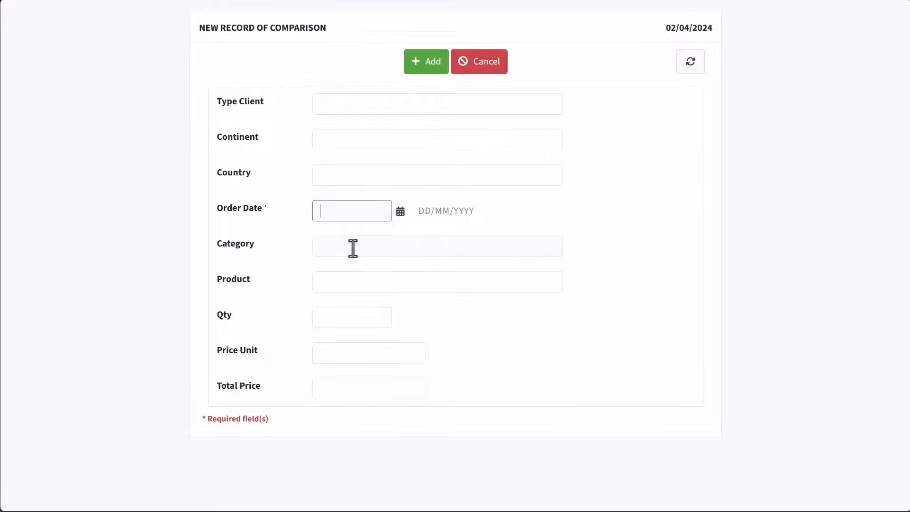
click(353, 248)
click(360, 288)
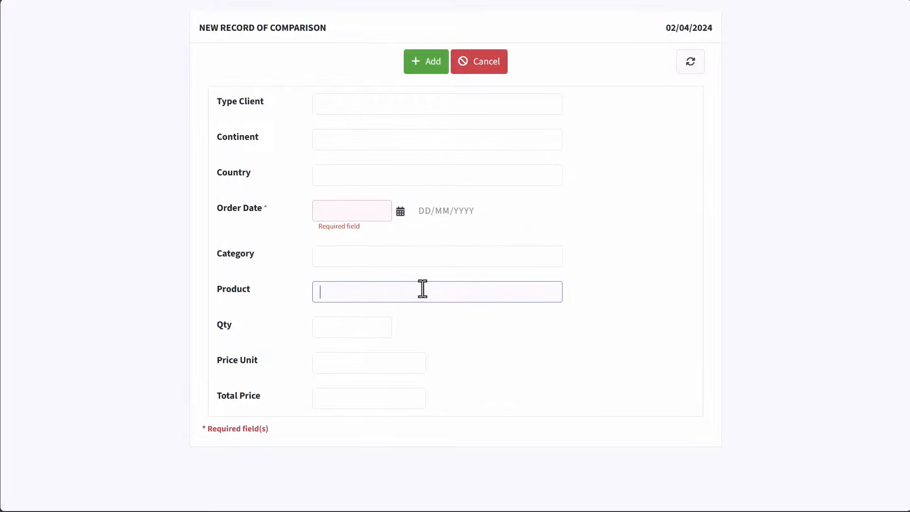
click(630, 264)
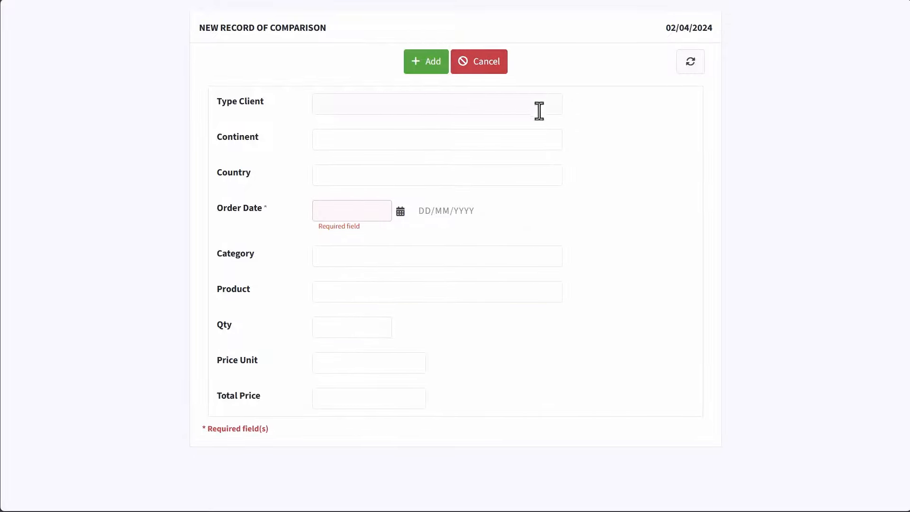
- Cancel the new comparison record and refresh the report
click(491, 66)
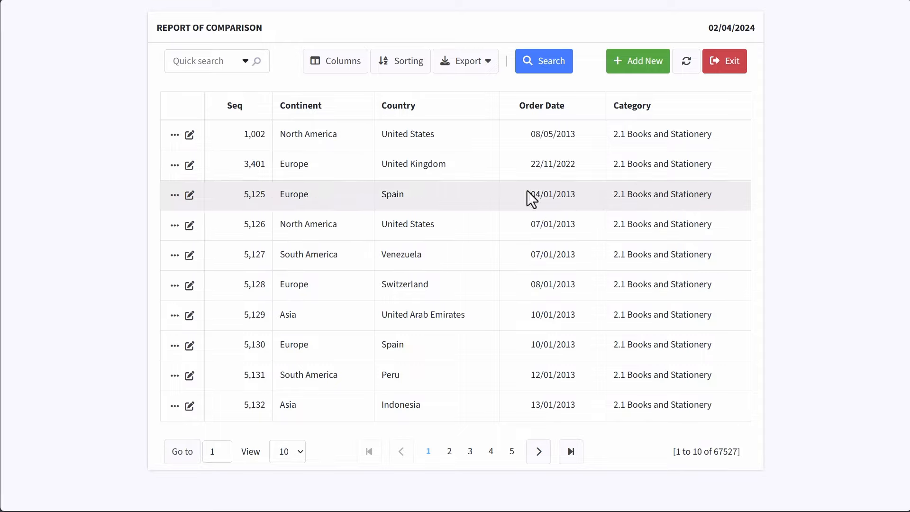
click(688, 64)
click(686, 65)
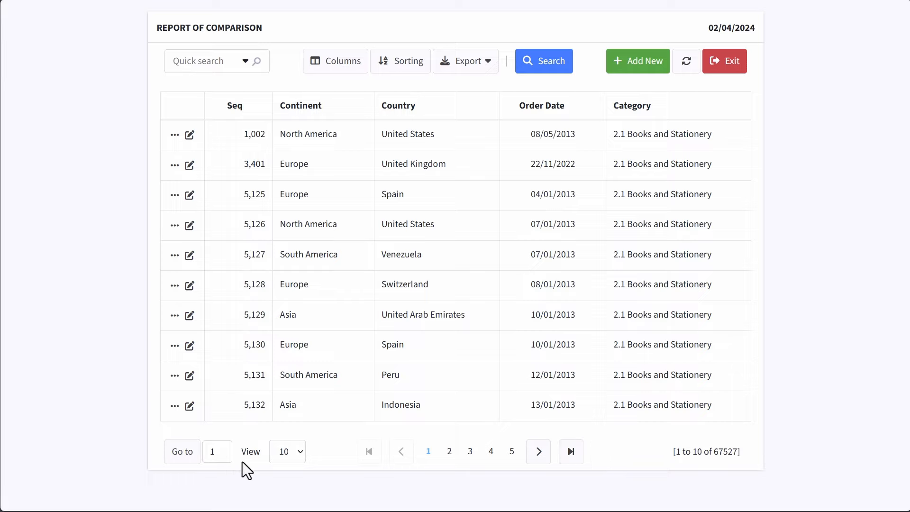
- Go to page 4 of the report and set it to show 50 records per page
drag(222, 452, 208, 451)
text(4)
click(183, 451)
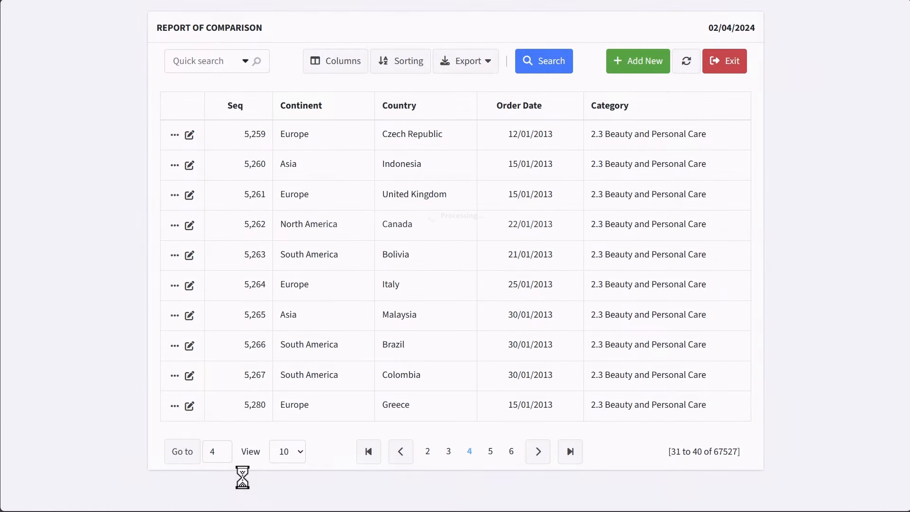
click(298, 451)
click(293, 497)
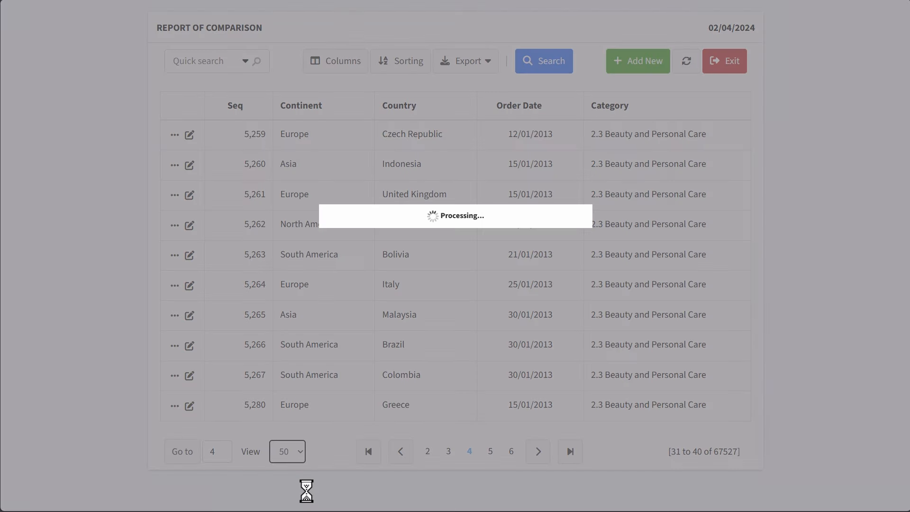
scroll(356, 437, down, 2)
scroll(357, 436, down, 15)
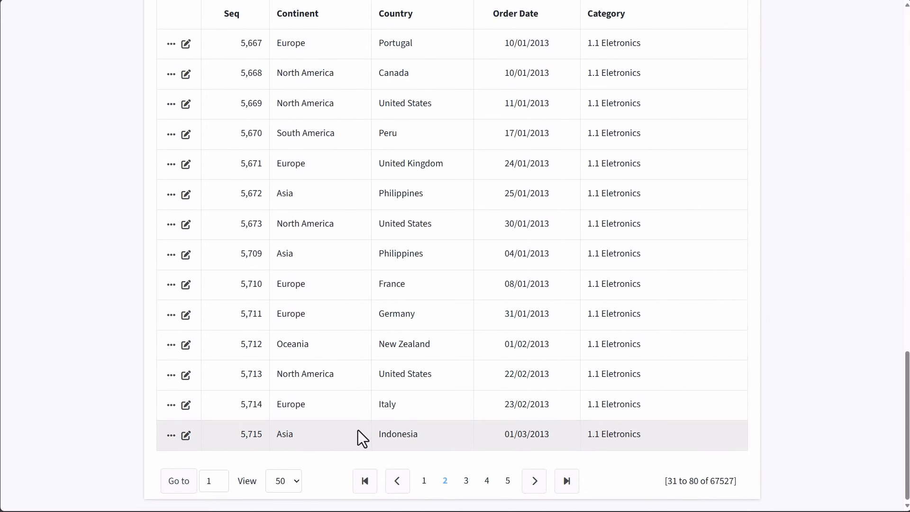
- Move through the report's next, last and first pages, and examine the displayed record range
click(535, 488)
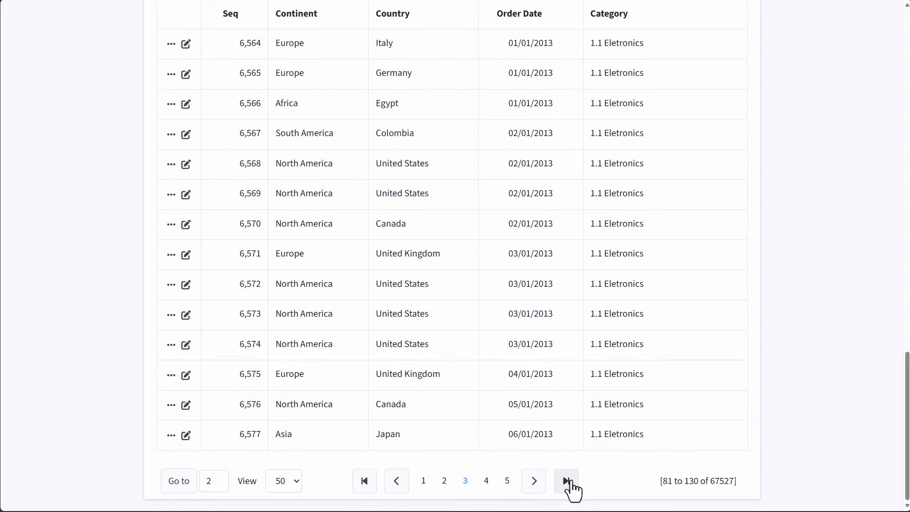
click(569, 488)
click(327, 483)
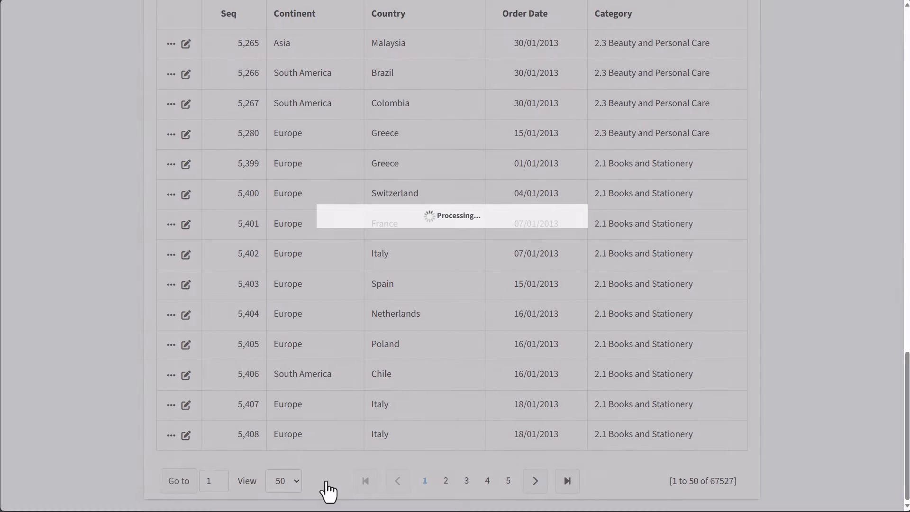
drag(668, 480, 742, 484)
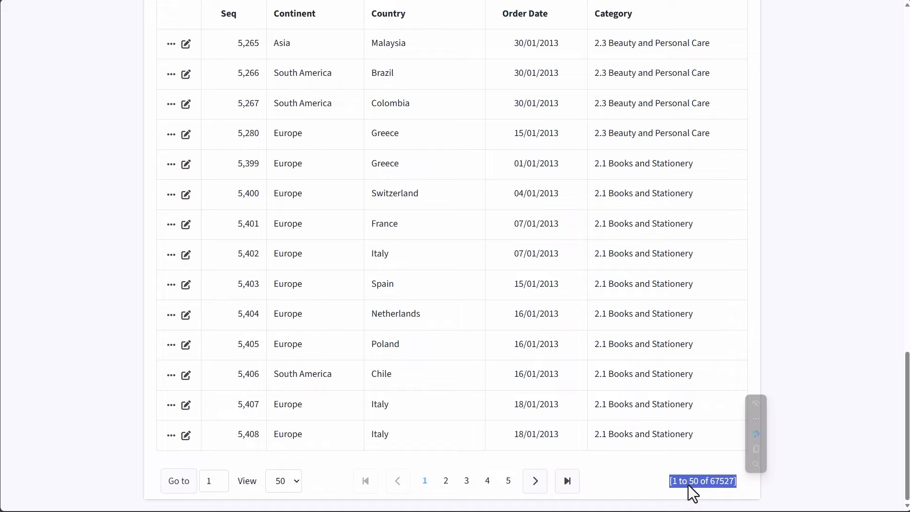
- Open the details of the record with Seq 1,002 and bring up its PDF export settings
scroll(693, 486, up, 20)
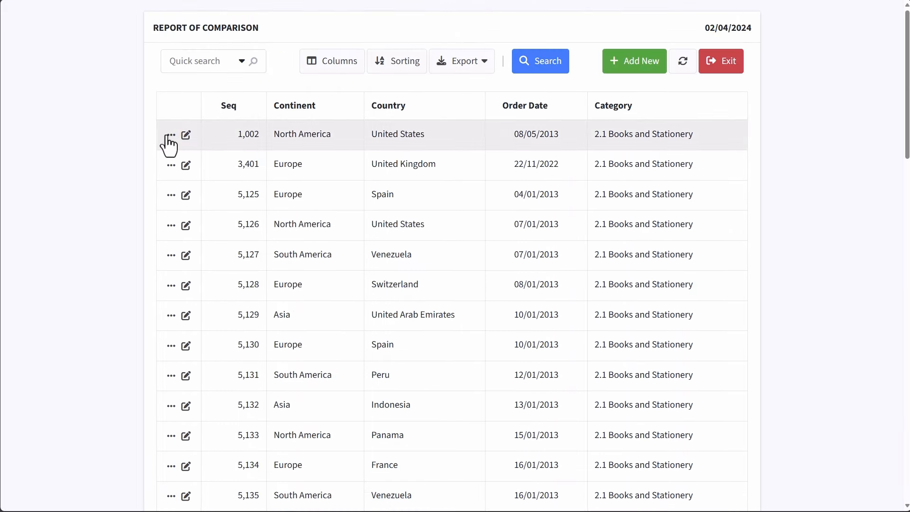
click(169, 136)
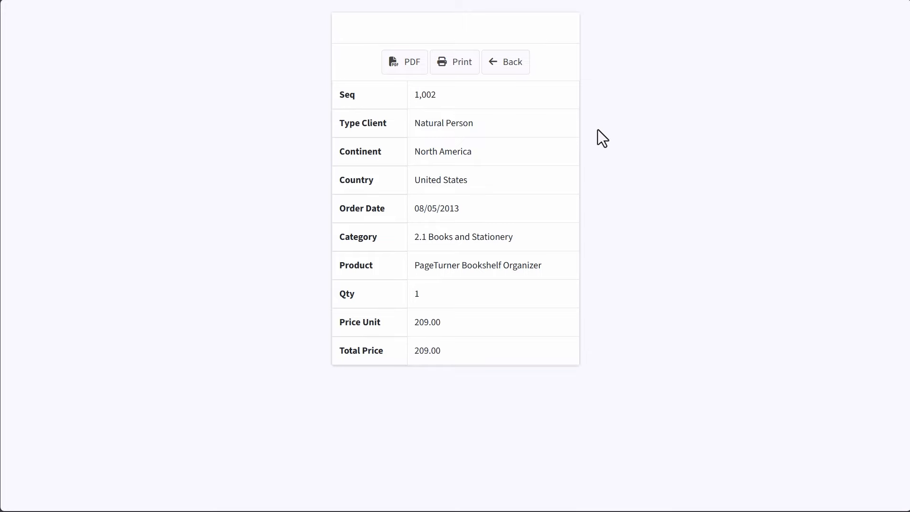
click(406, 79)
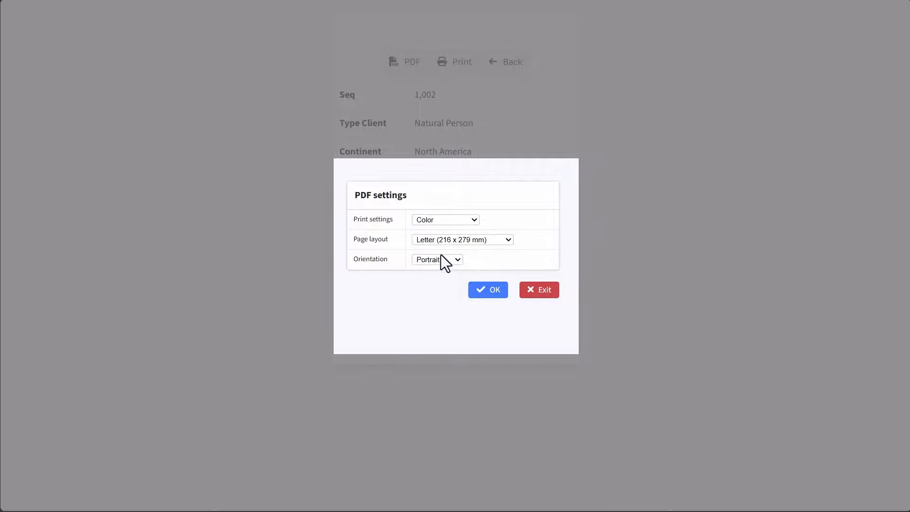
- Generate the record's PDF in Color with the A5 (148 x 210 mm) page layout and Landscape orientation
click(444, 222)
click(448, 238)
click(448, 218)
click(444, 230)
click(445, 241)
click(471, 324)
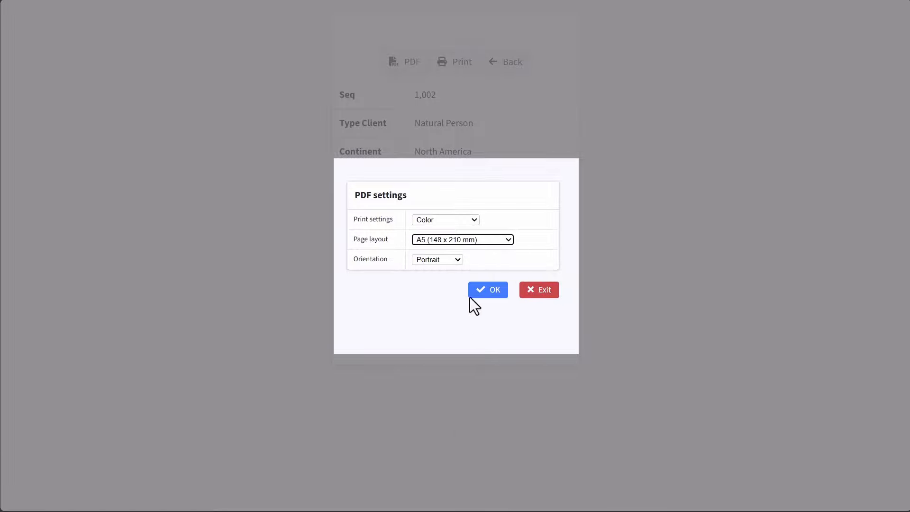
click(442, 260)
click(442, 278)
click(474, 292)
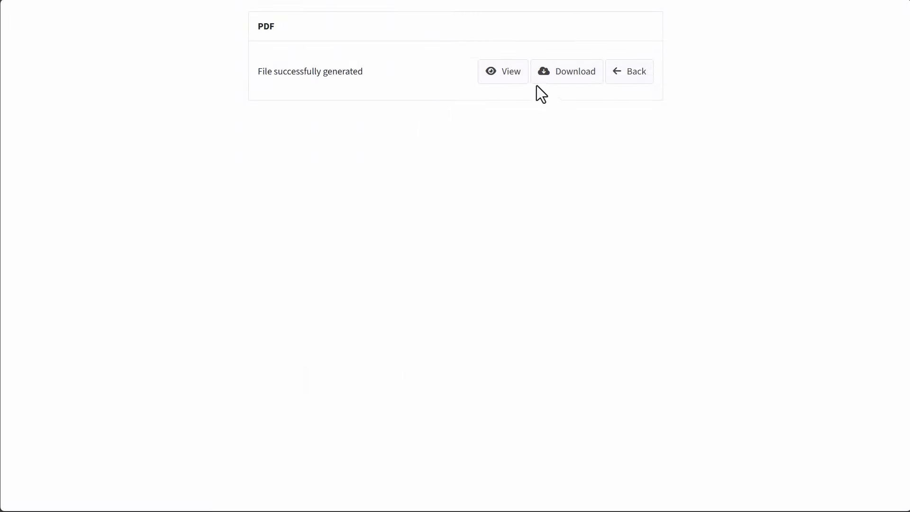
- View the generated PDF, close it, and return through the record details to the comparison report
click(503, 77)
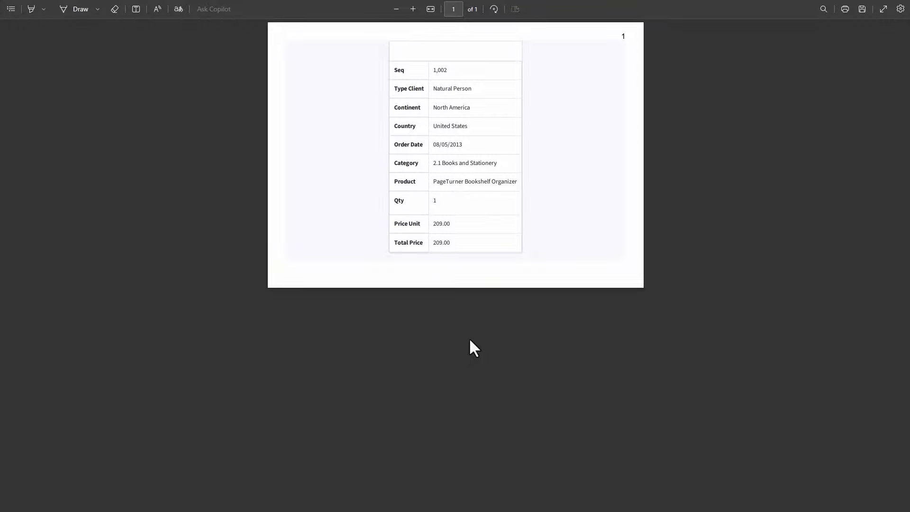
click(0, 170)
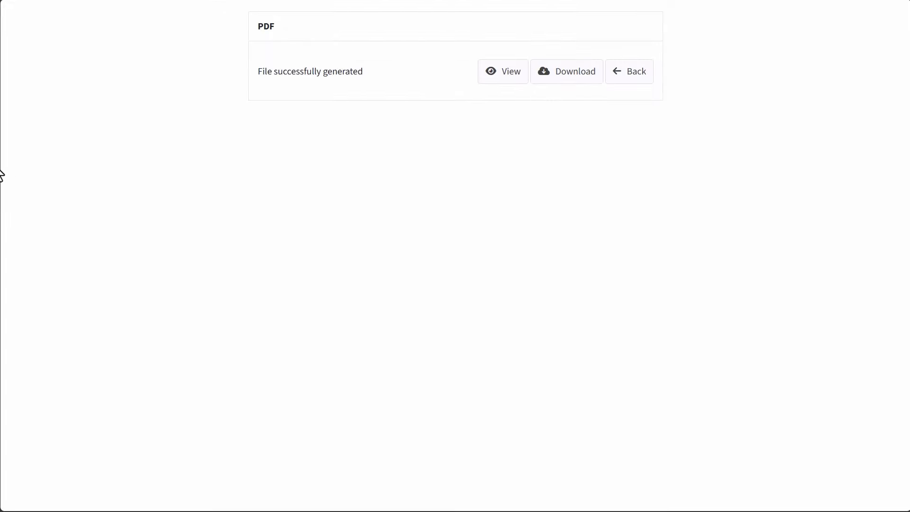
click(630, 72)
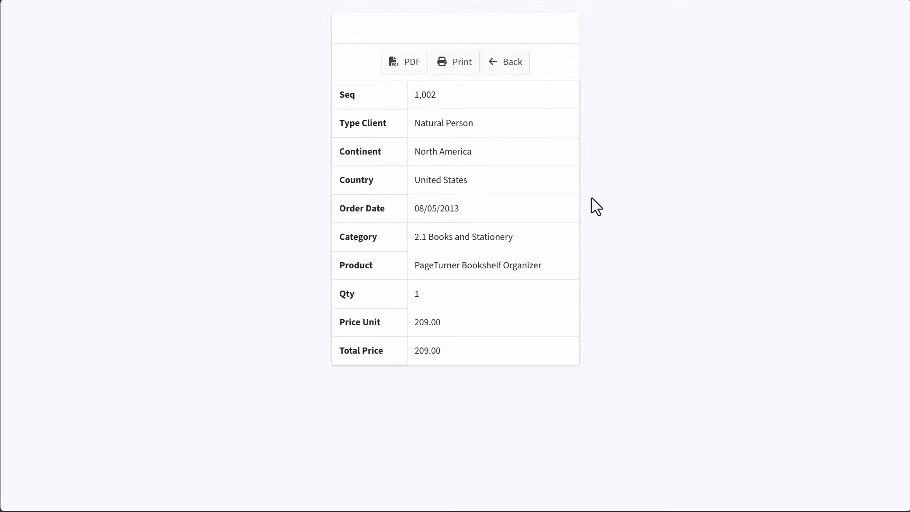
click(517, 66)
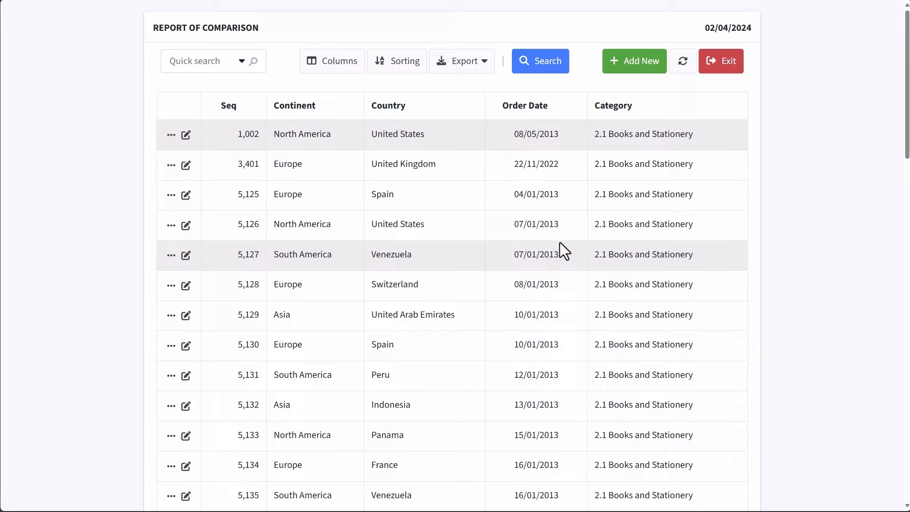
- Open the update form of record 1,002, go back without changing it, and look through the report's records
click(186, 136)
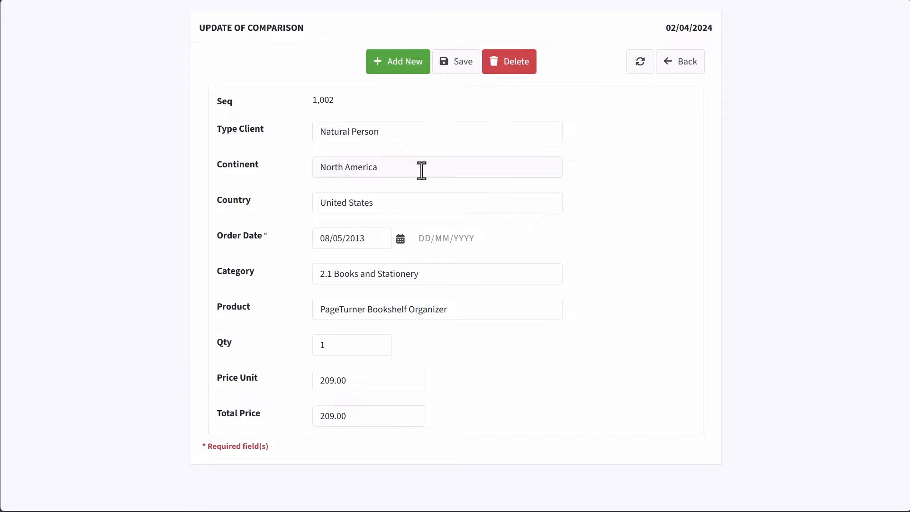
click(681, 62)
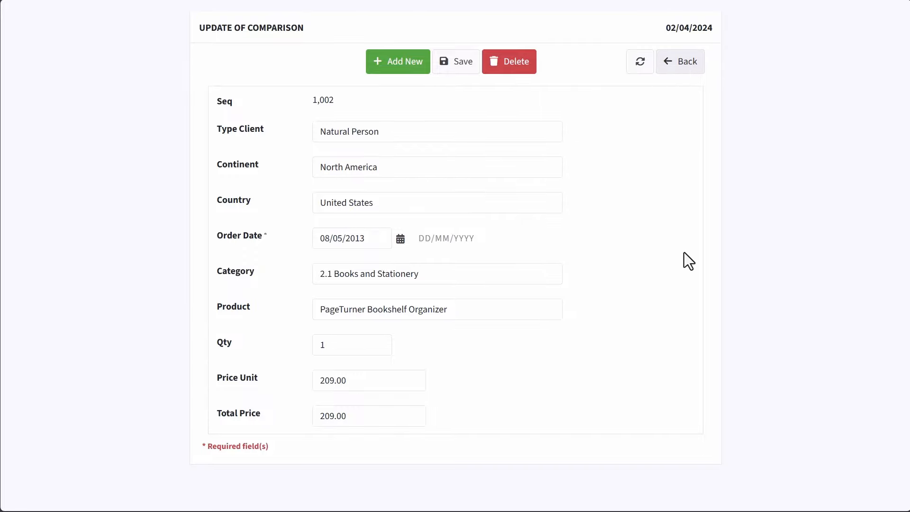
scroll(605, 349, down, 20)
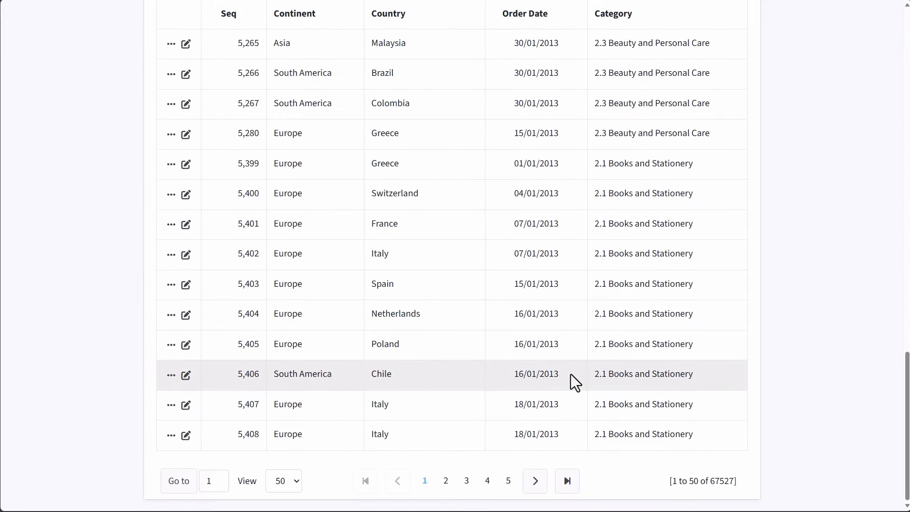
scroll(575, 382, up, 20)
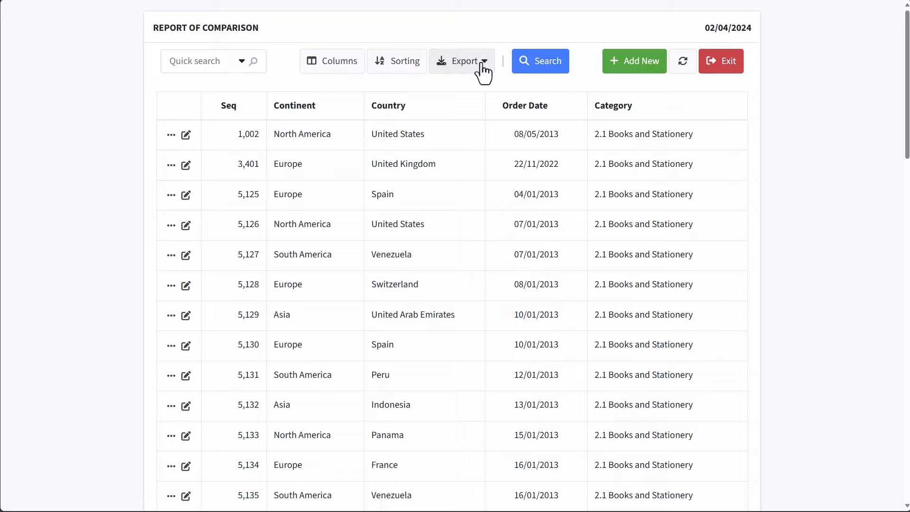
- Review the report's advanced sorting fields without applying changes, and list the available export formats
click(396, 66)
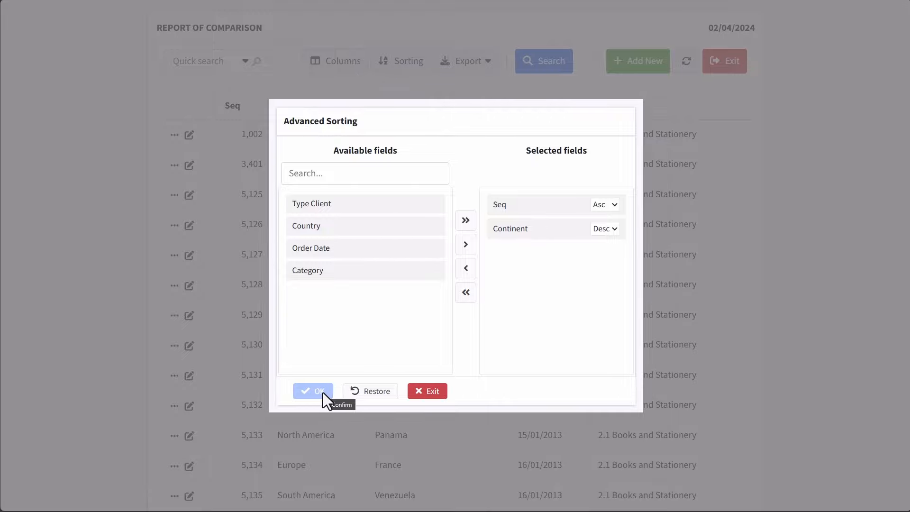
click(428, 392)
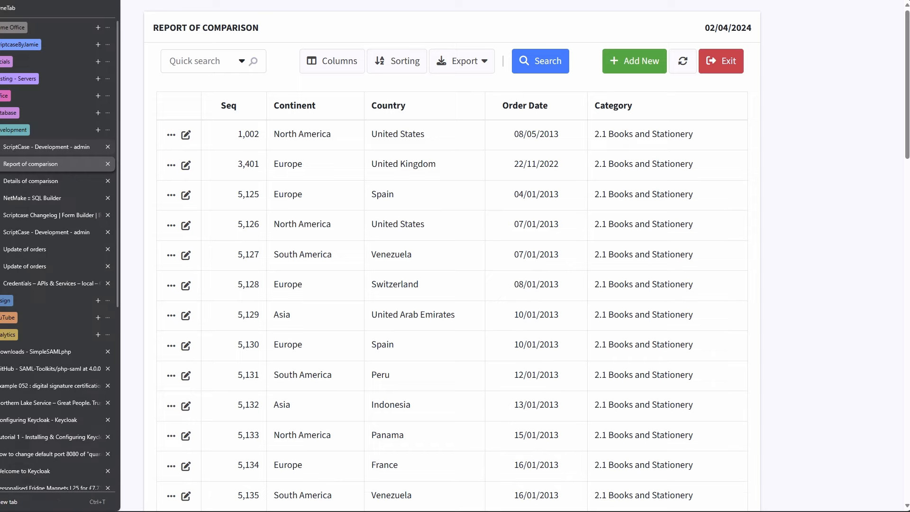
click(10, 148)
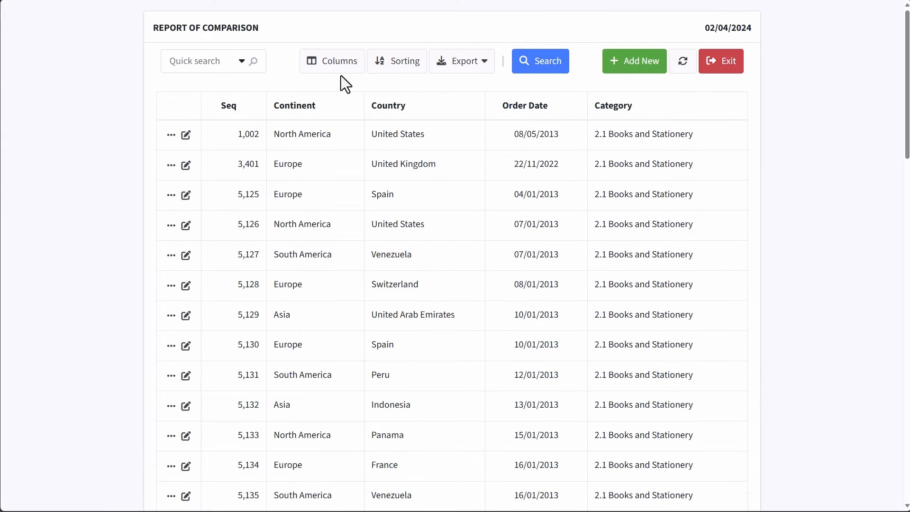
click(473, 65)
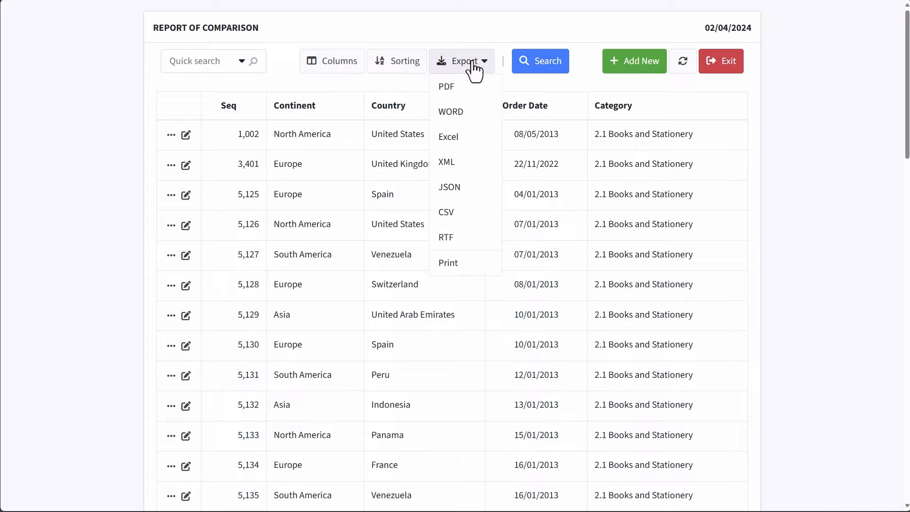
- Switch to the grid_comparison application in Scriptcase, view its column selection settings, and open its sorting settings
click(97, 268)
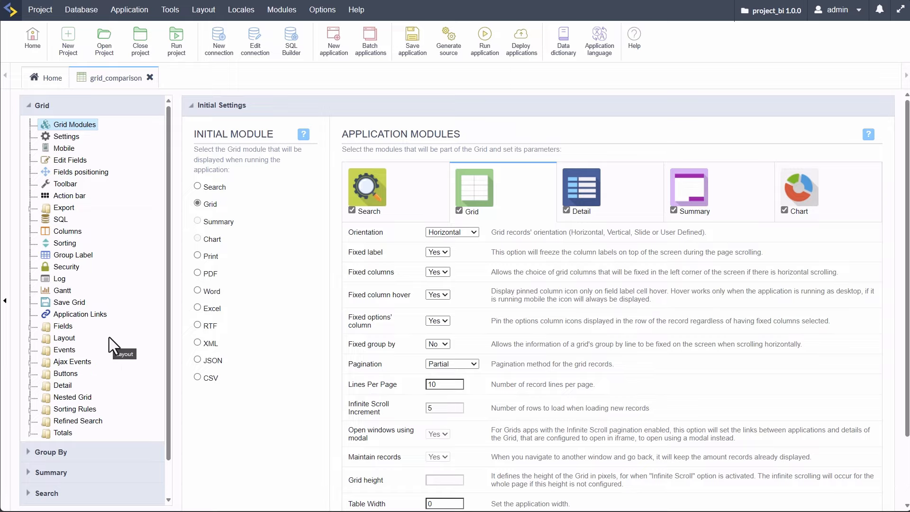
click(71, 232)
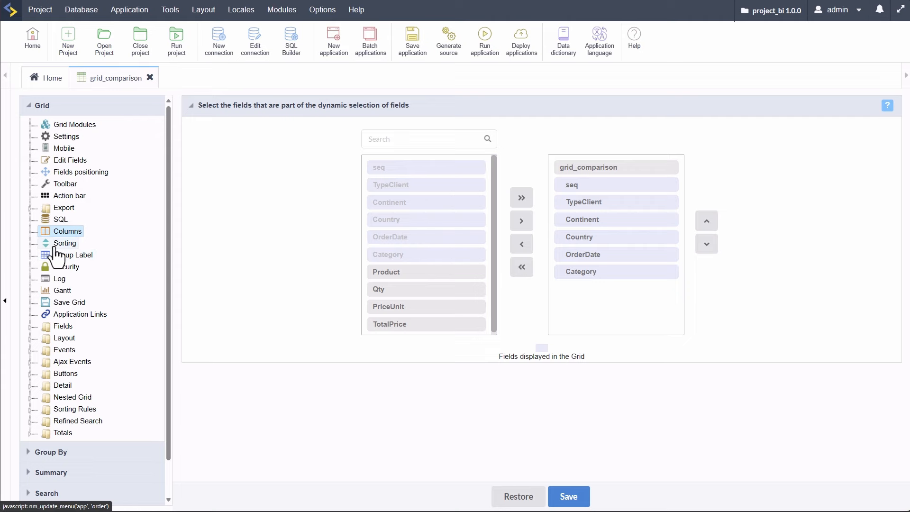
click(63, 243)
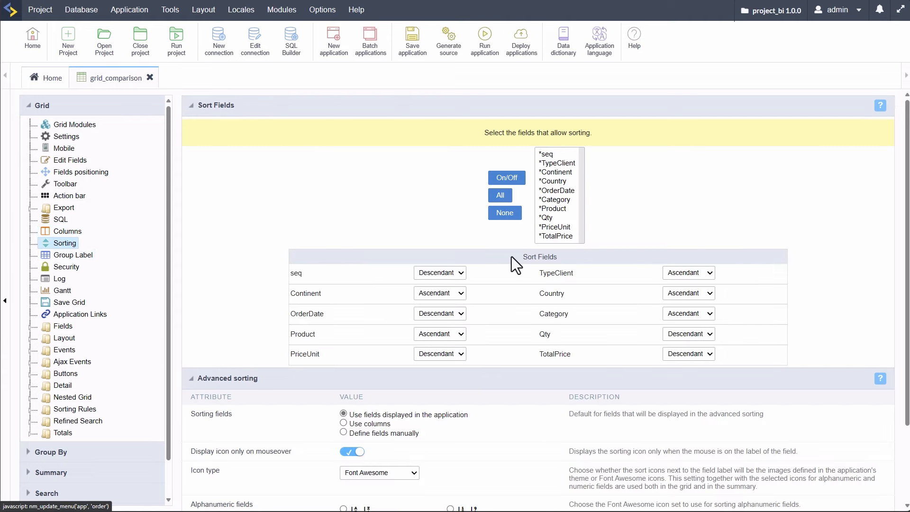
- Try turning sorting off for the Country field, and turn it back on
click(554, 164)
click(555, 181)
click(513, 180)
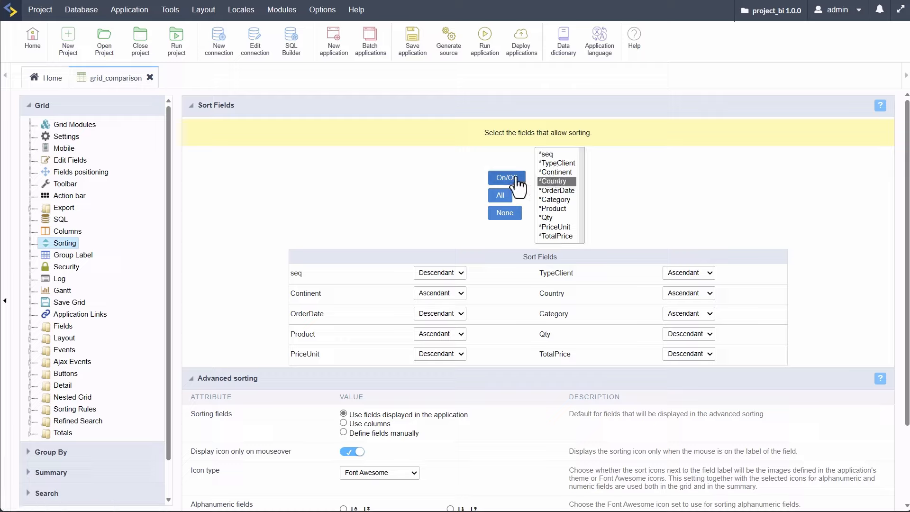
click(550, 182)
click(502, 183)
click(546, 182)
click(514, 180)
click(544, 173)
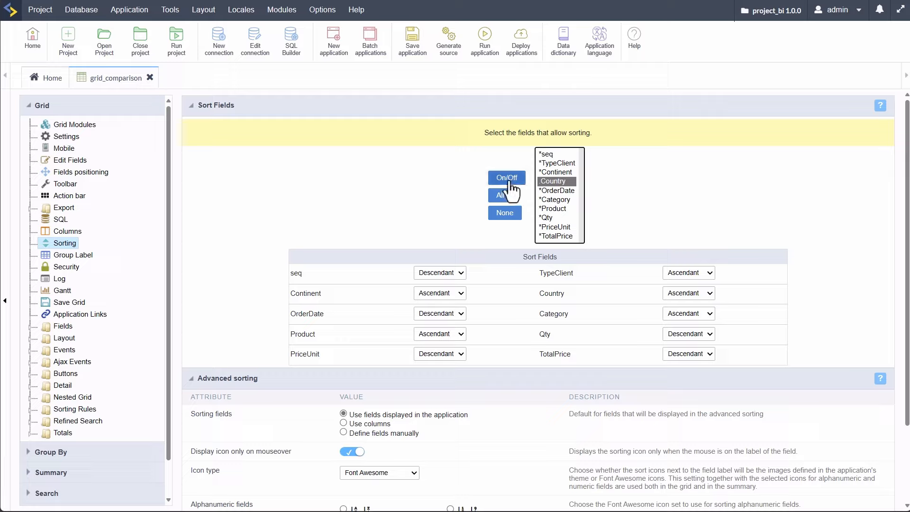
click(515, 183)
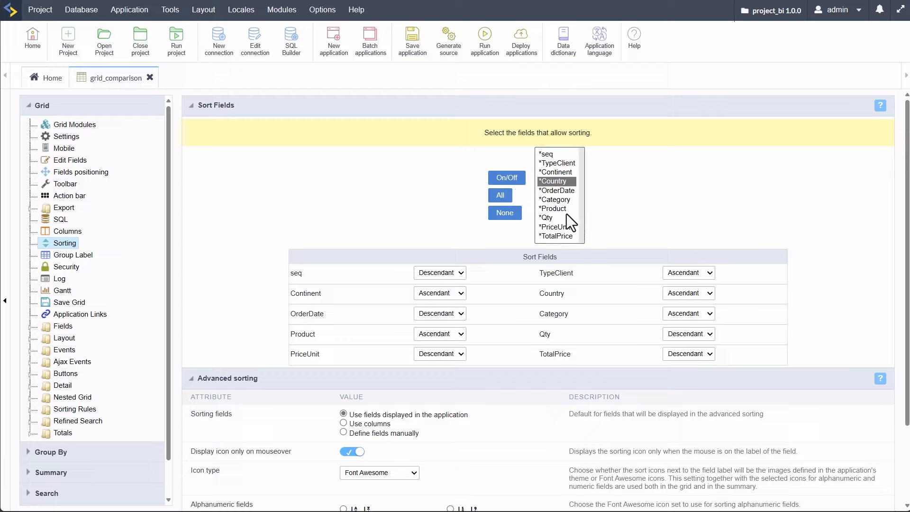
- Disable sorting for the Qty, PriceUnit and TotalPrice fields, and save the application
click(550, 218)
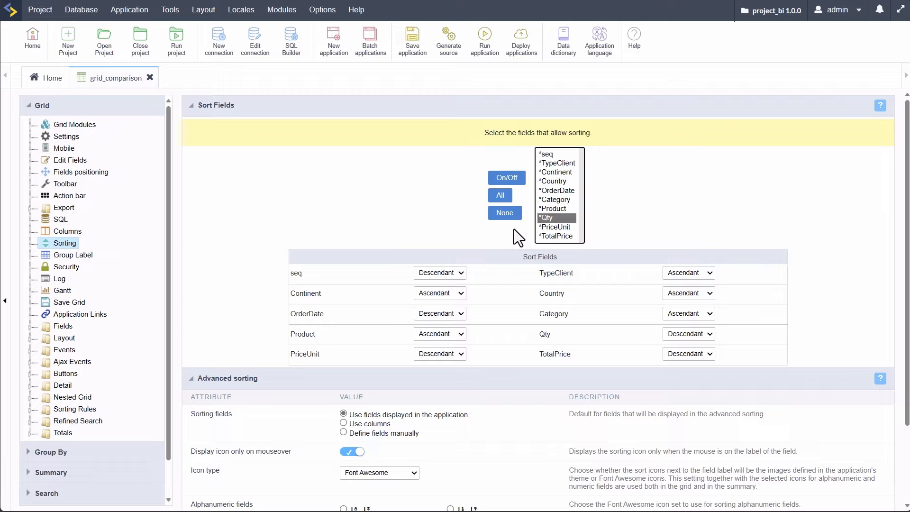
click(505, 179)
click(549, 227)
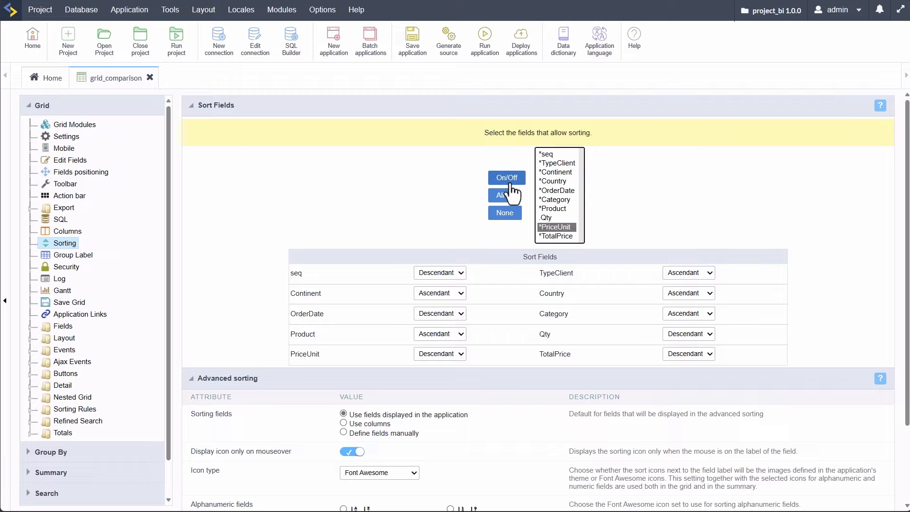
click(505, 179)
click(557, 236)
click(505, 178)
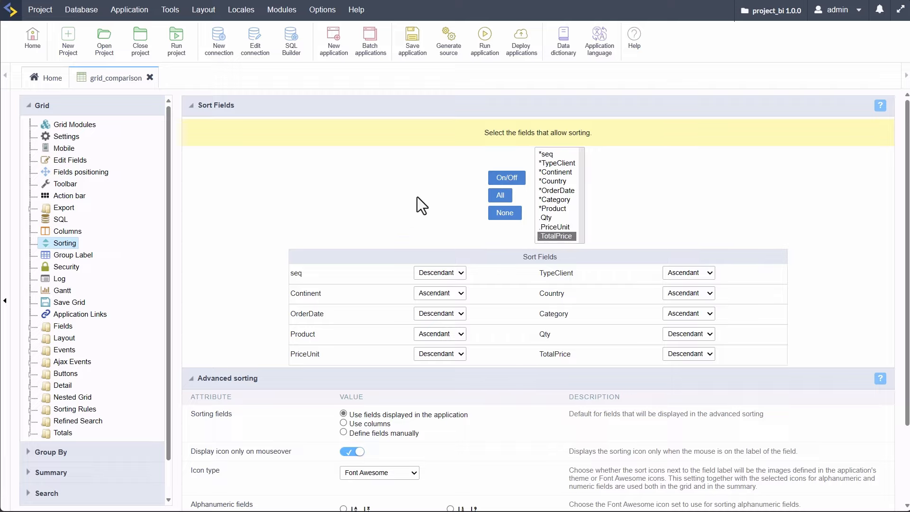
click(414, 40)
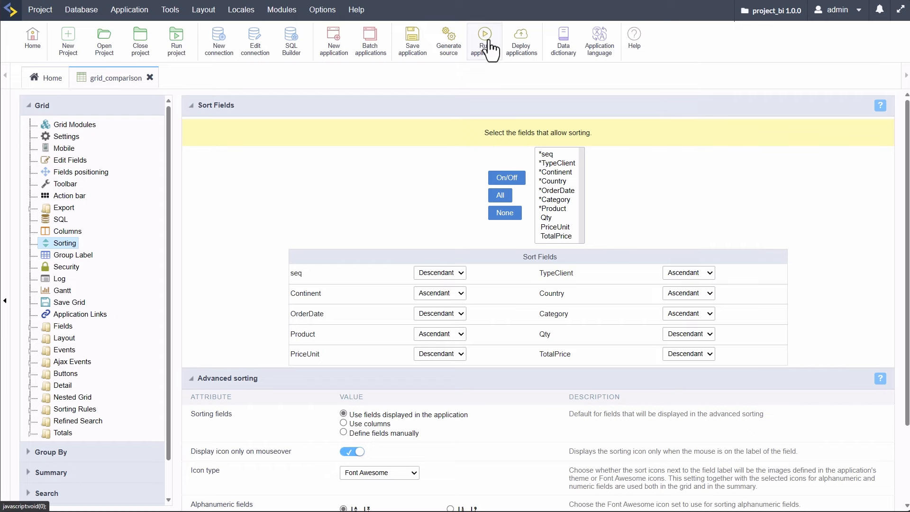
- Run the application and add Category in descending order after Seq in the report's advanced sorting, then apply it
click(488, 42)
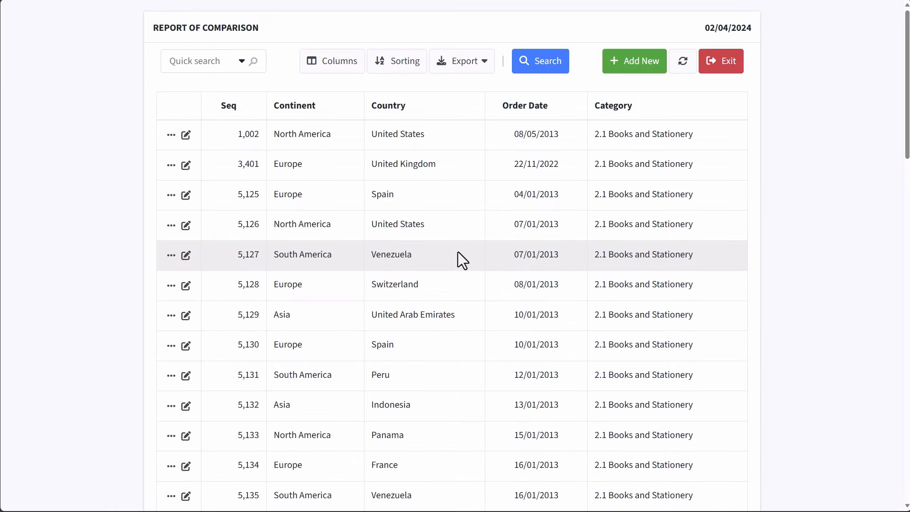
click(403, 64)
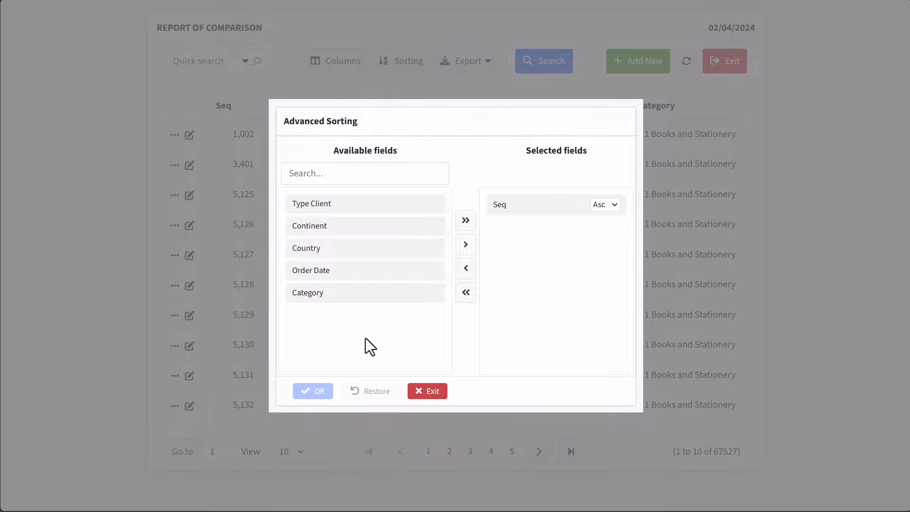
drag(315, 298, 518, 252)
click(606, 229)
click(604, 259)
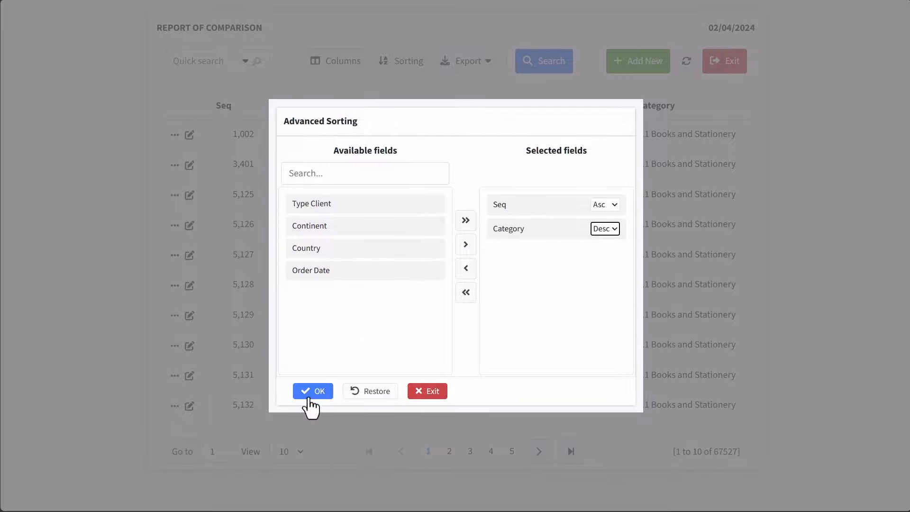
click(311, 392)
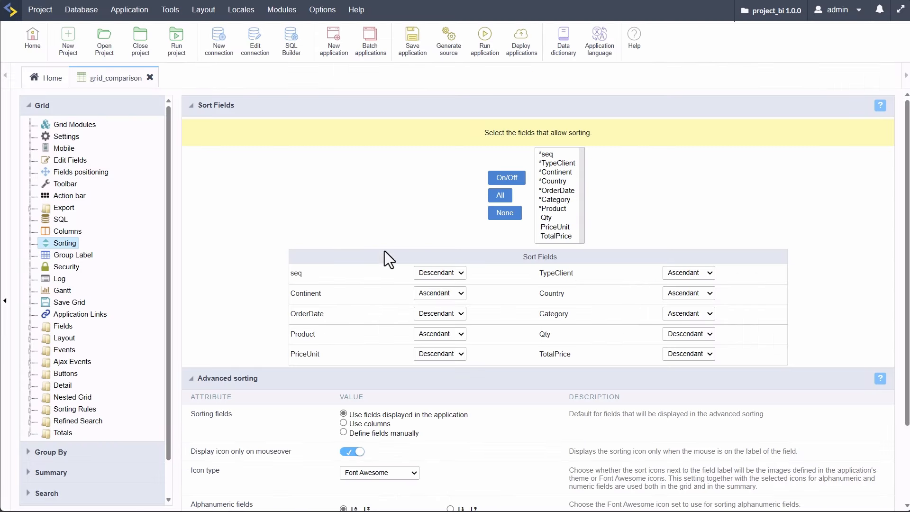
- Re-enable sorting for the Qty, PriceUnit and TotalPrice fields, and review seq's sort direction choices and the advanced sorting options
click(550, 217)
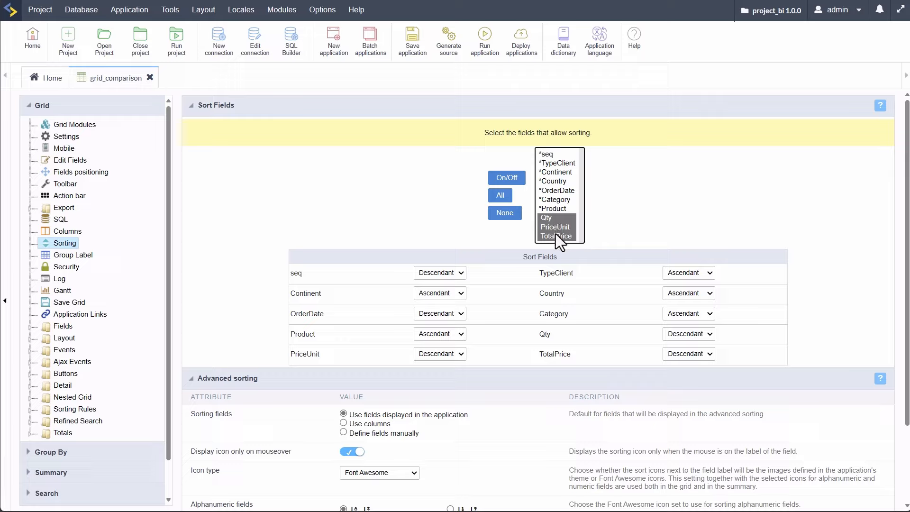
click(505, 180)
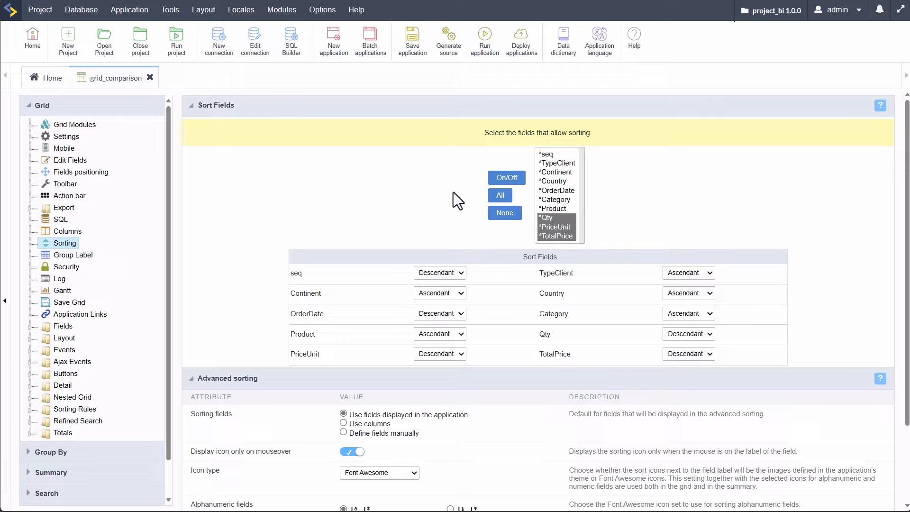
click(446, 273)
click(435, 229)
scroll(363, 243, down, 2)
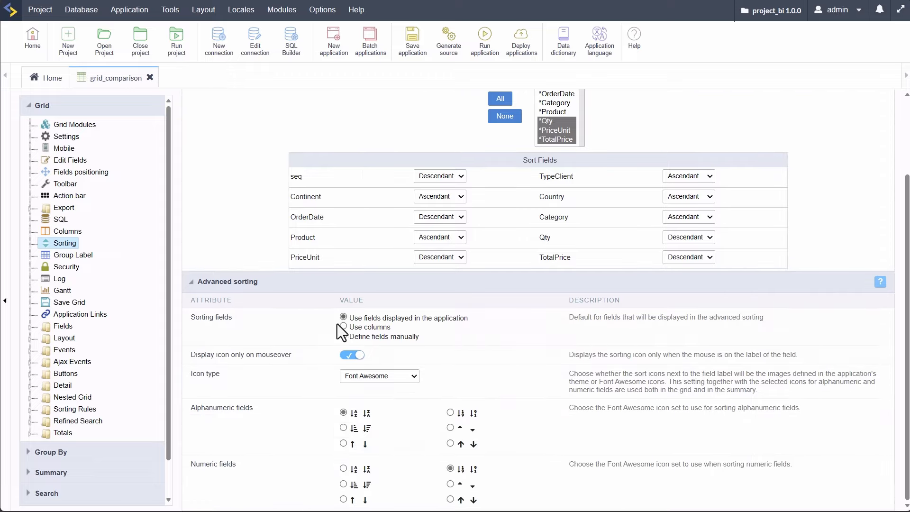
- In the grid's column selection settings, remove Country from the dynamic selection and add Qty
click(67, 231)
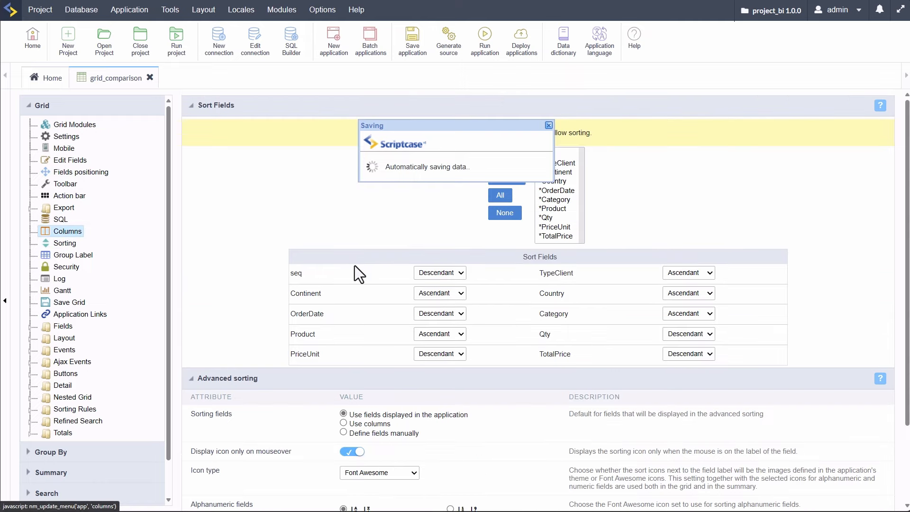
click(578, 237)
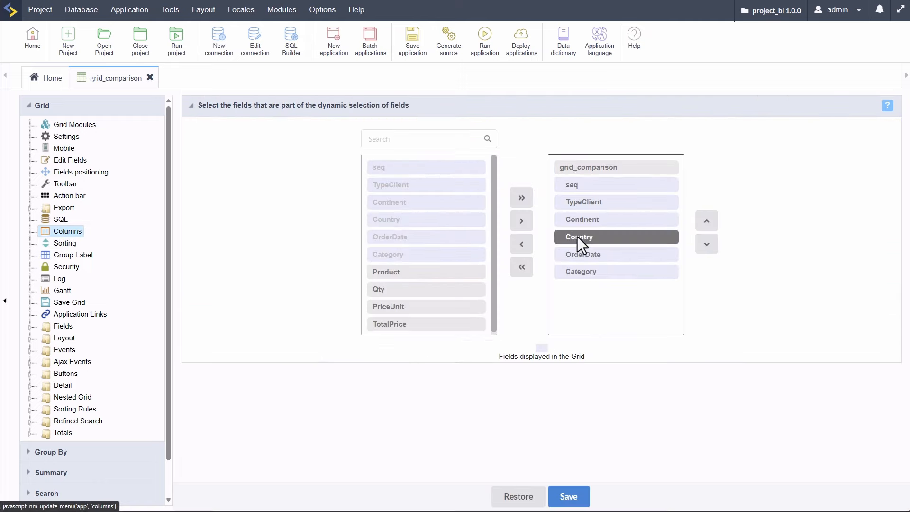
click(522, 244)
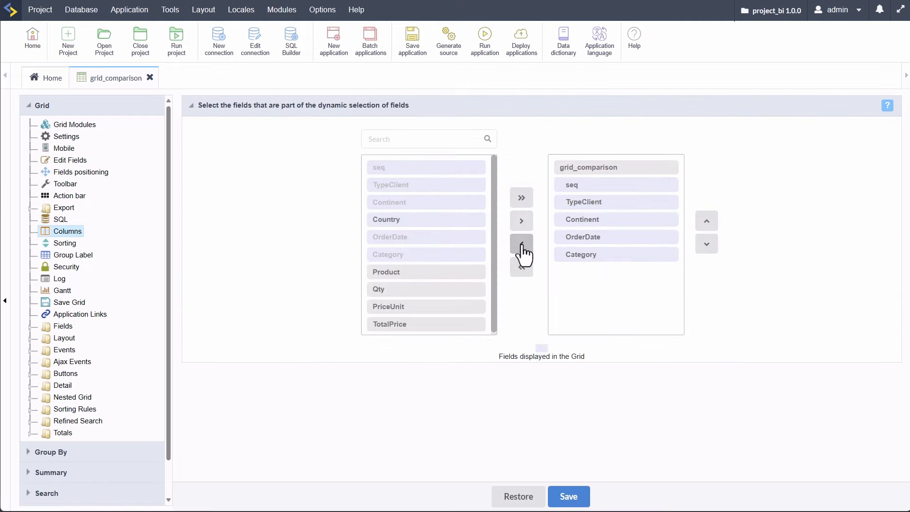
click(425, 288)
click(521, 221)
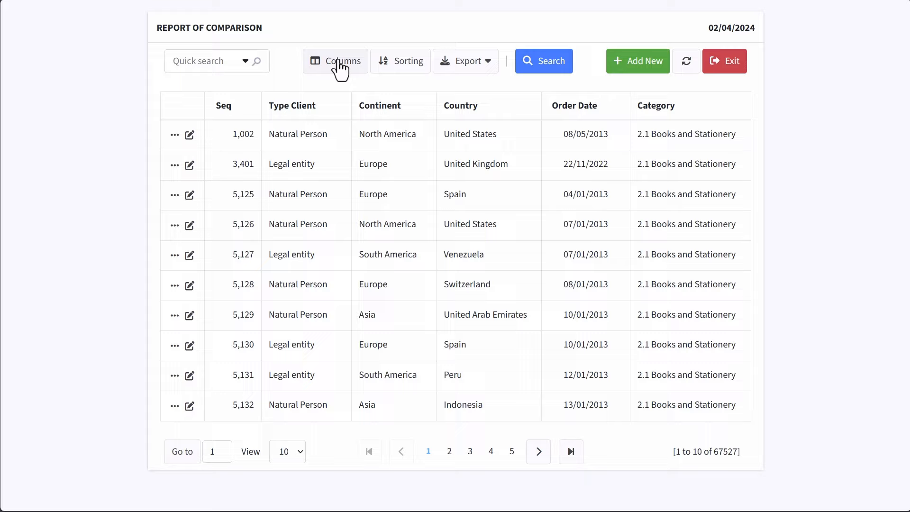
- In the running report's column selection, move Continent, Seq and Type Client out of the selected fields
click(364, 63)
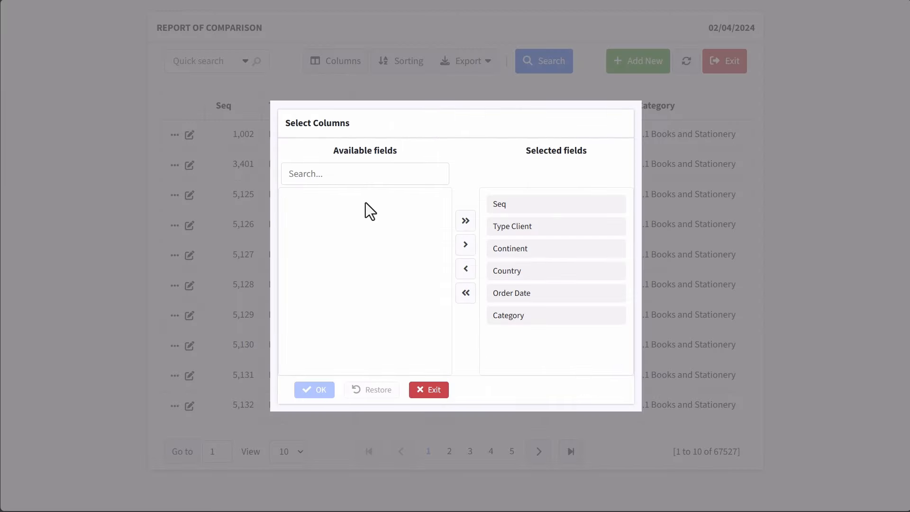
drag(521, 259, 339, 260)
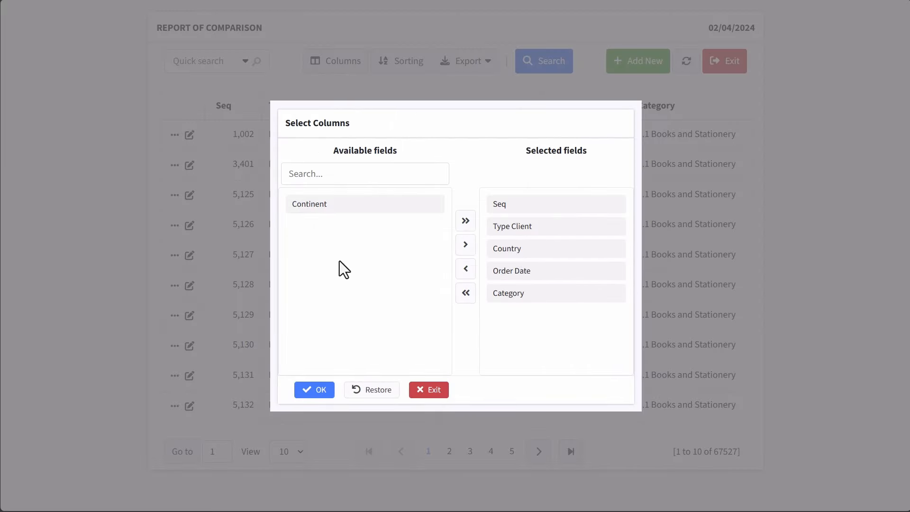
drag(518, 205, 364, 264)
drag(549, 203, 348, 240)
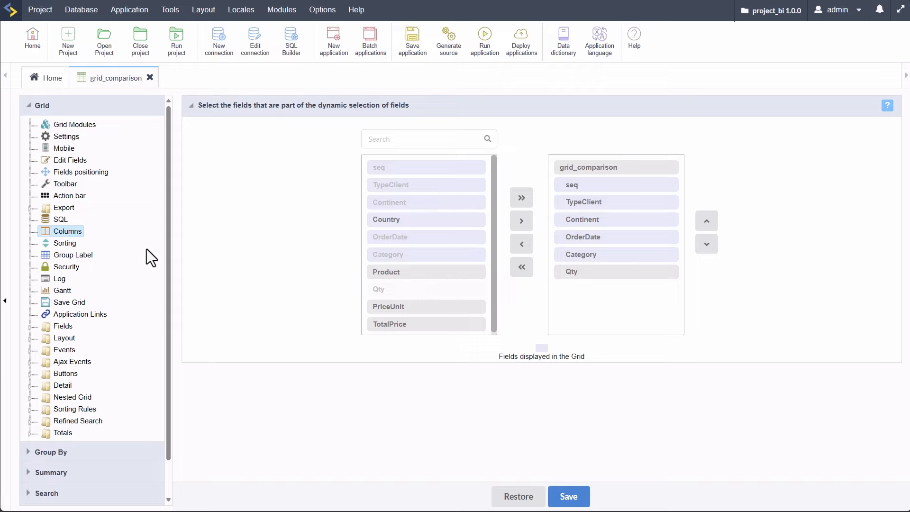
- Open the grid's email export settings and examine the existing APIs and the gateways offered for a new one, without saving anything
click(30, 207)
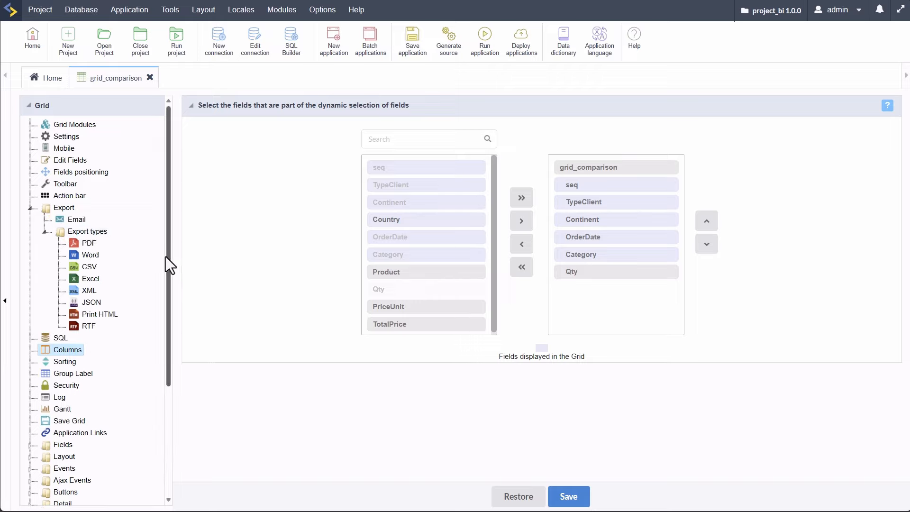
click(77, 219)
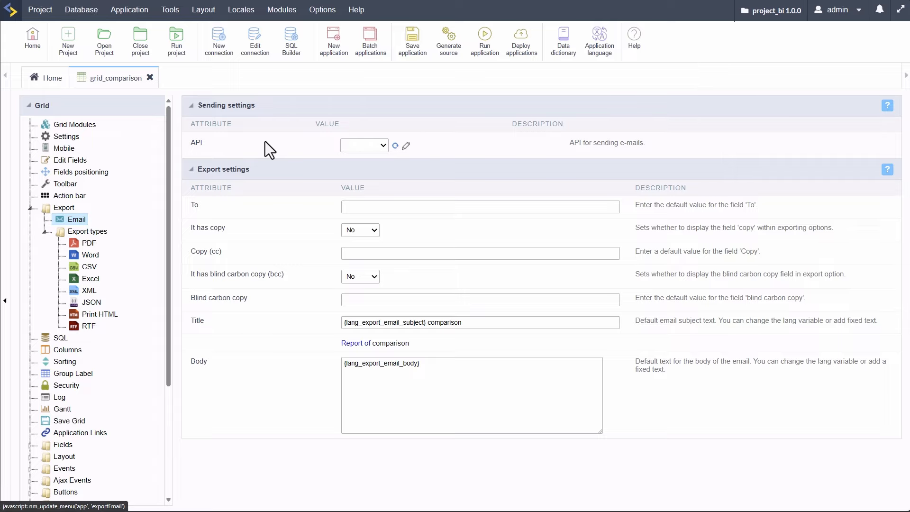
click(406, 146)
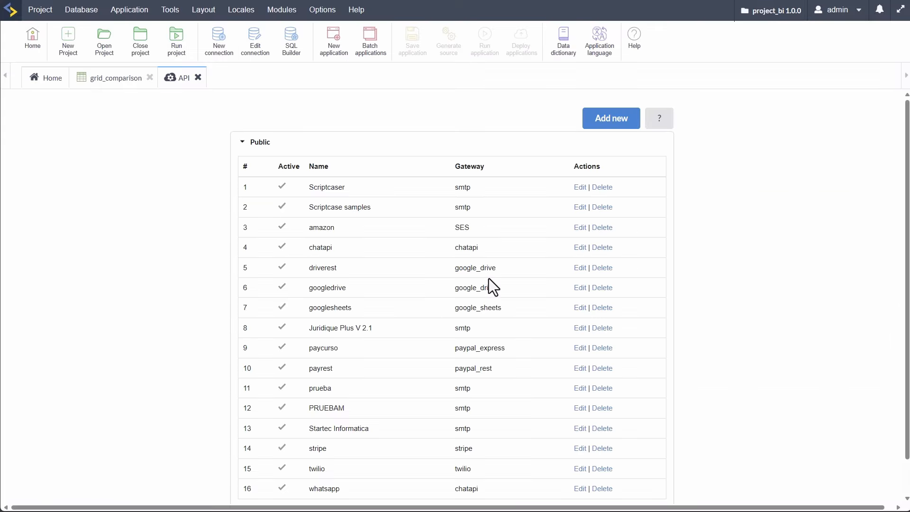
click(611, 121)
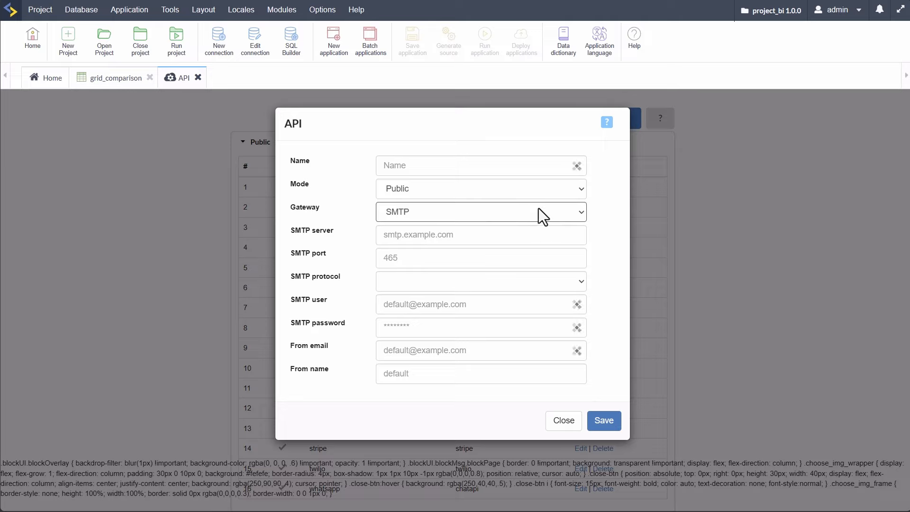
click(511, 213)
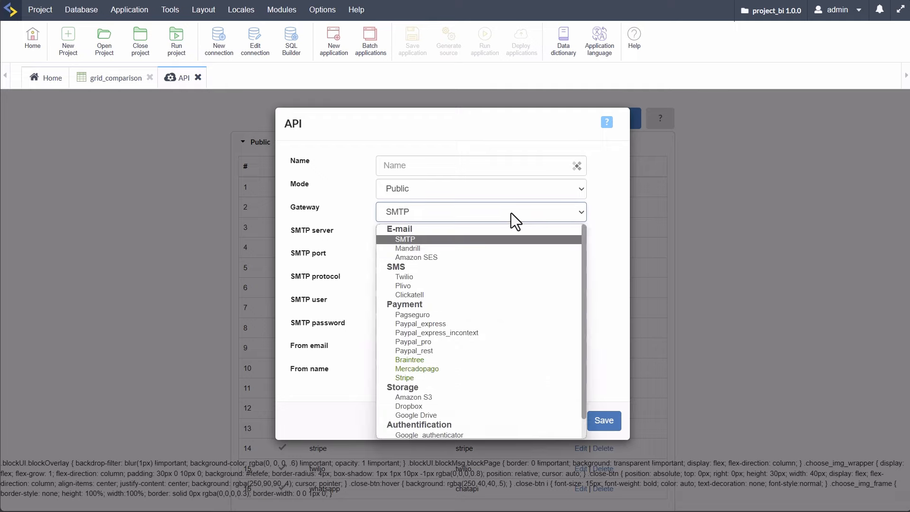
scroll(505, 320, down, 1)
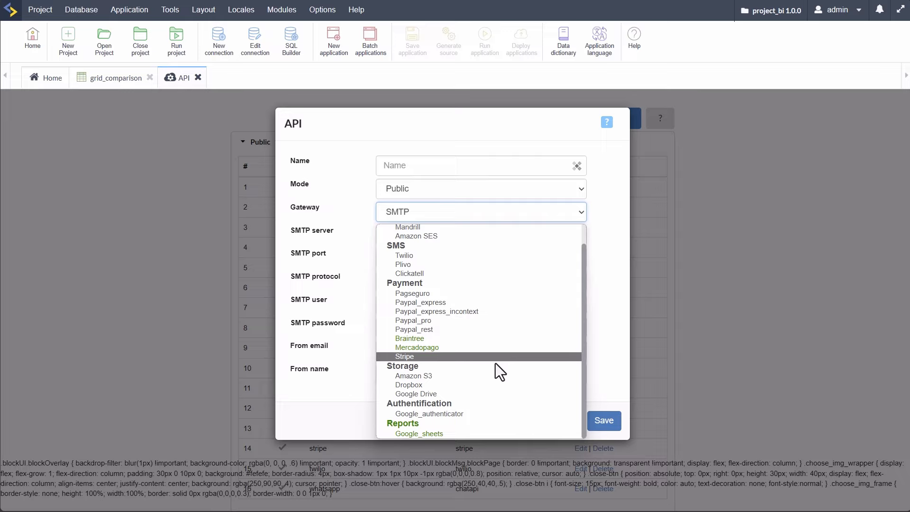
scroll(493, 351, up, 1)
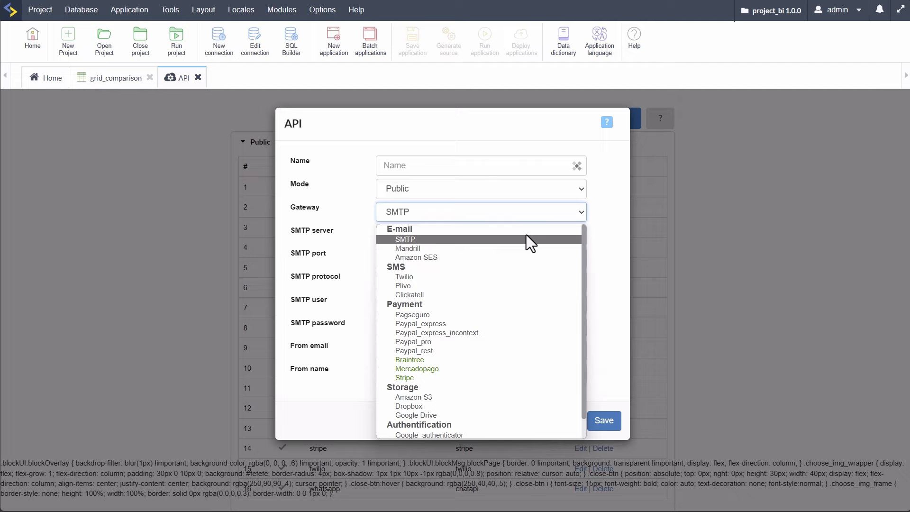
click(605, 229)
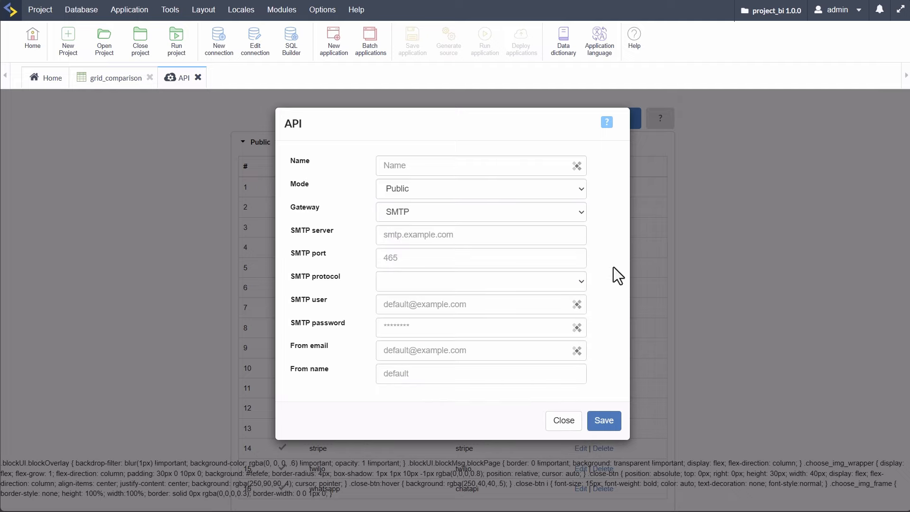
click(569, 425)
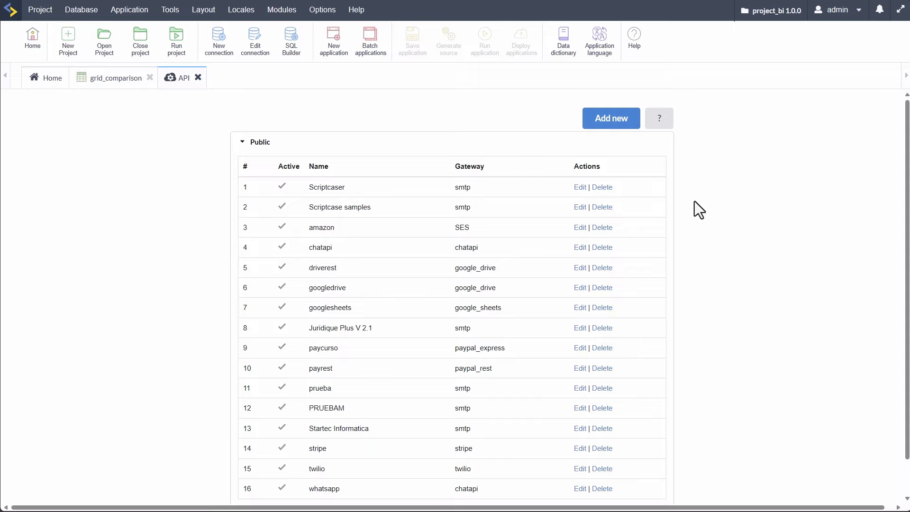
click(198, 78)
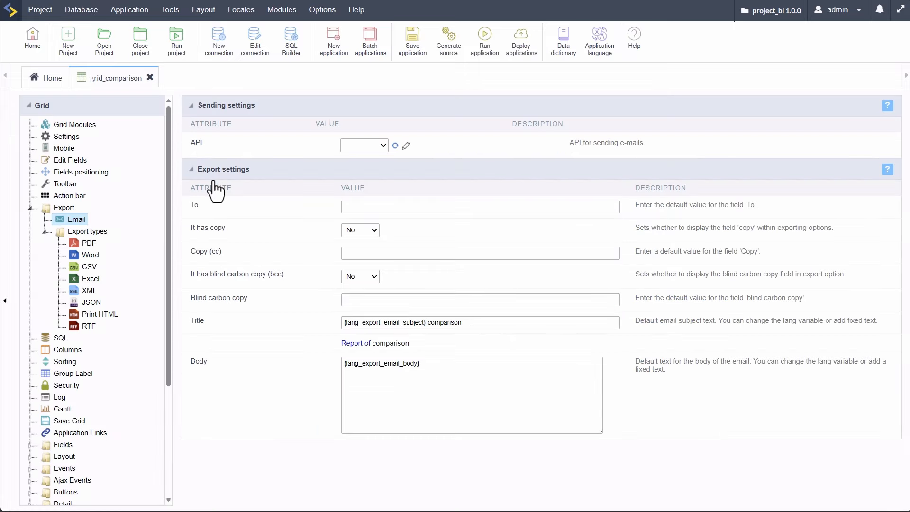
- Activate the public amazon API and choose amazon - SES as the API for sending export e-mails
click(381, 152)
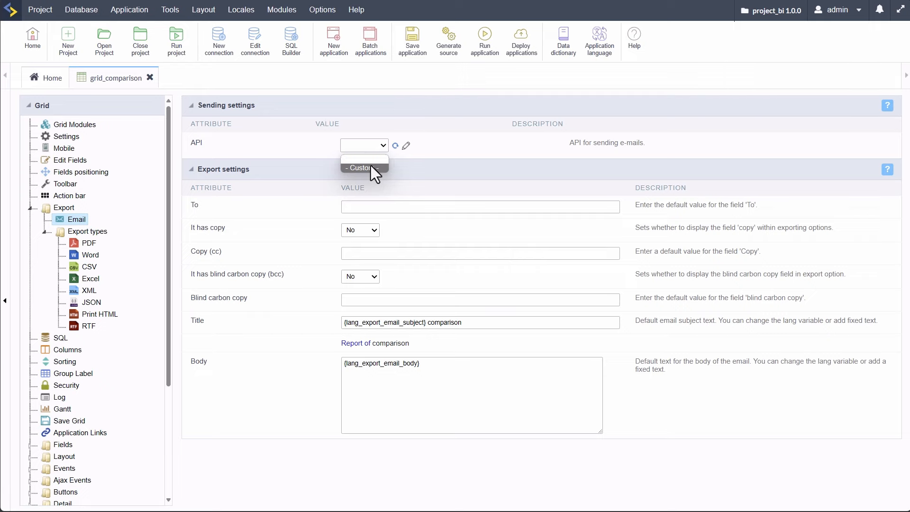
click(406, 146)
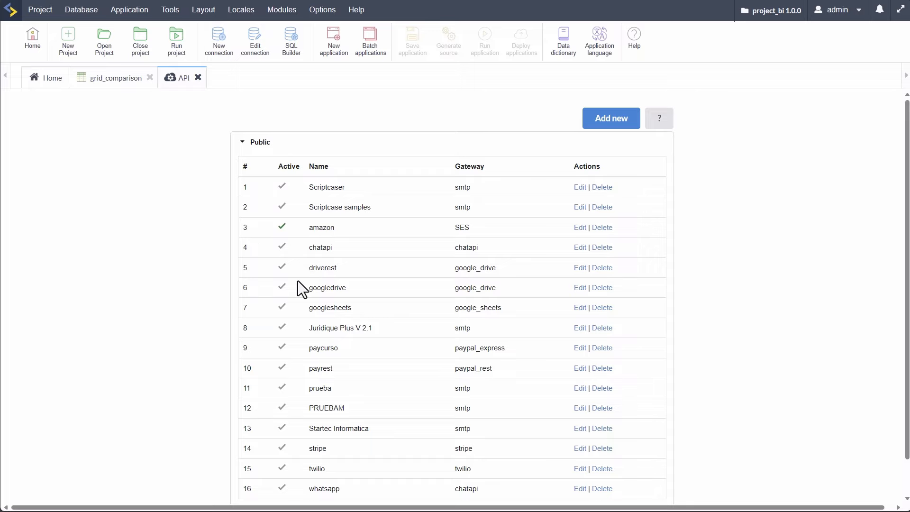
click(197, 77)
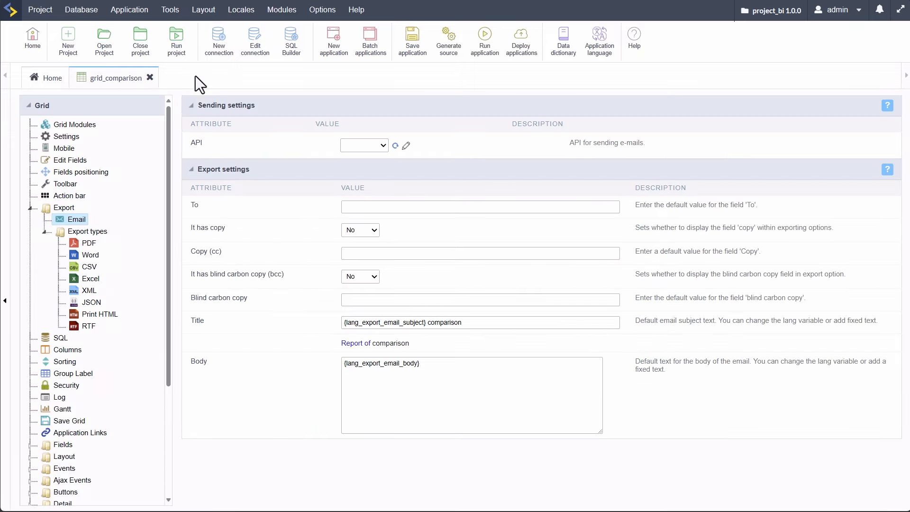
click(396, 146)
click(374, 146)
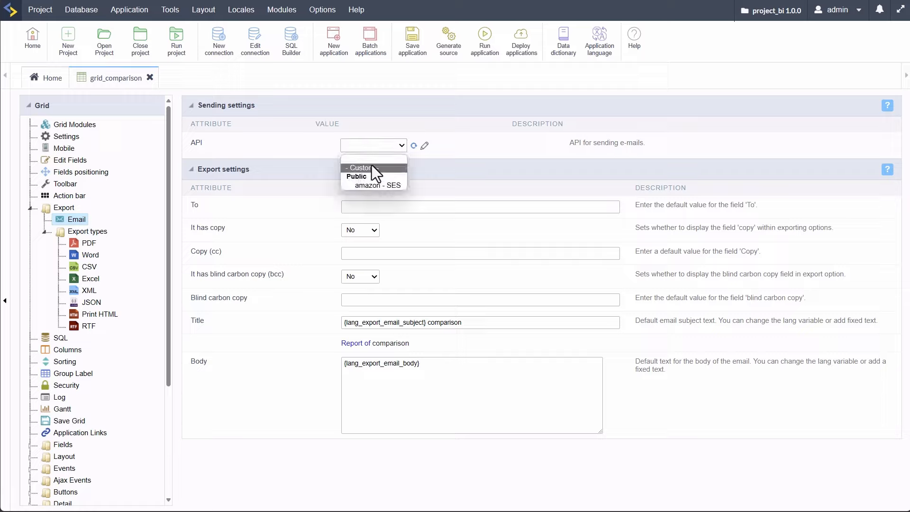
click(366, 185)
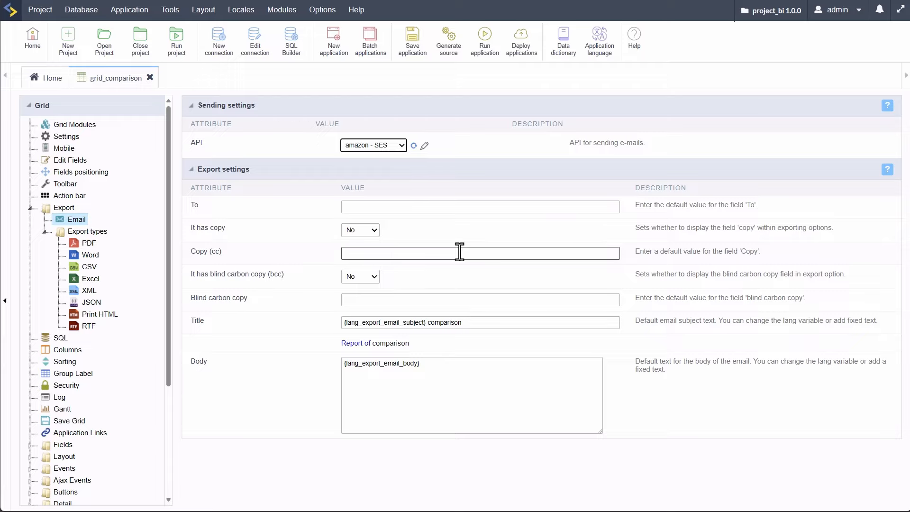
- Examine the email export's recipient and copy fields and the default Title and Body texts
click(388, 207)
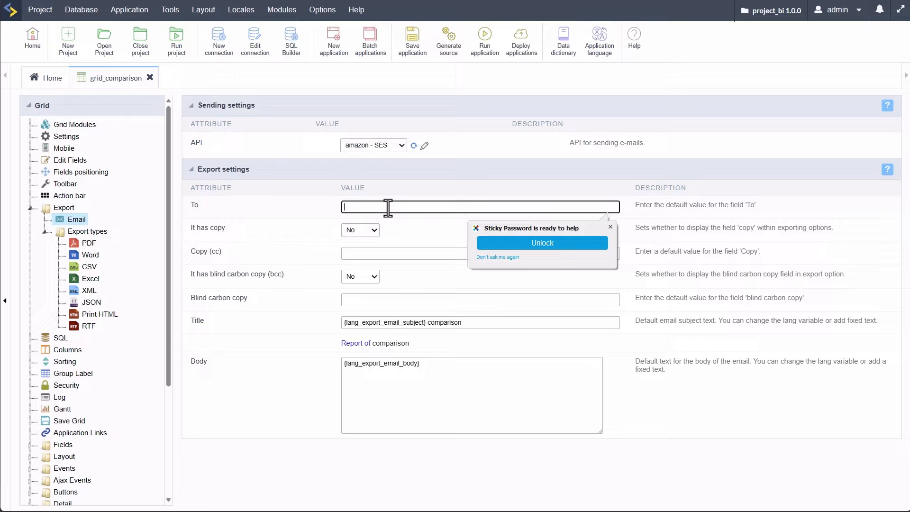
click(400, 253)
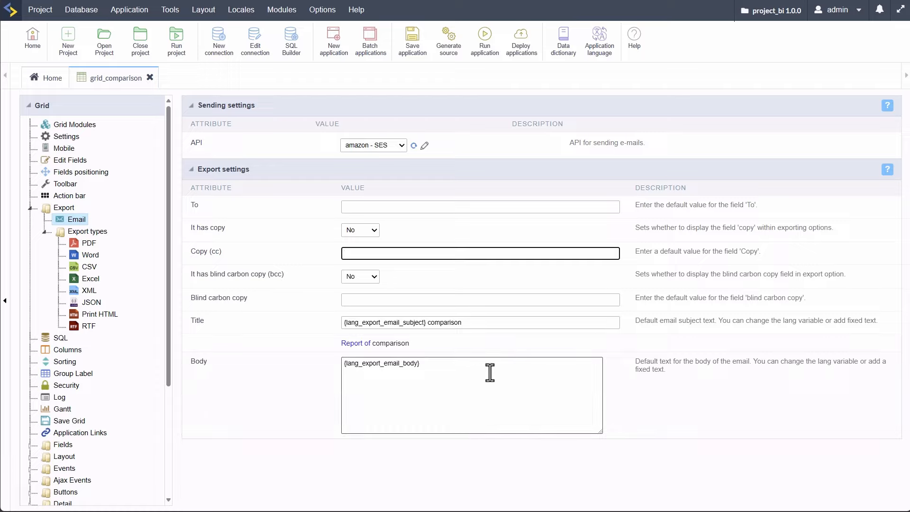
triple_click(372, 365)
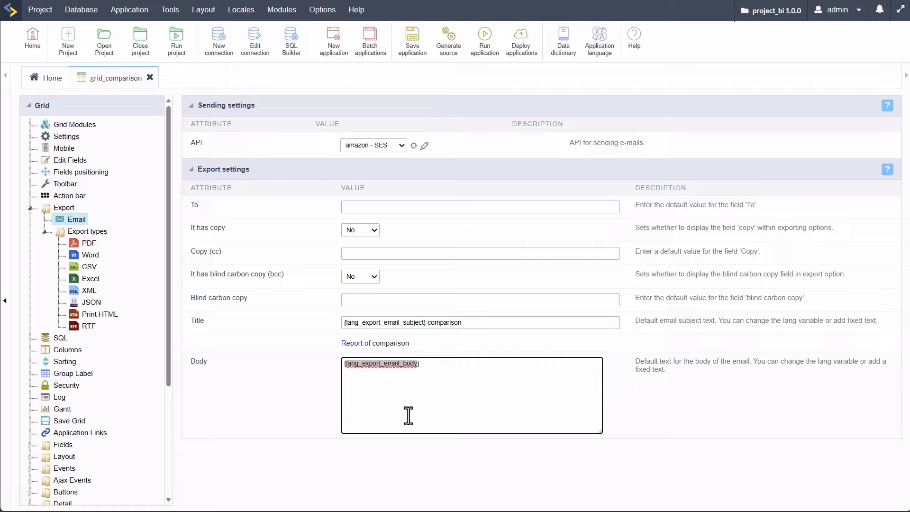
click(473, 340)
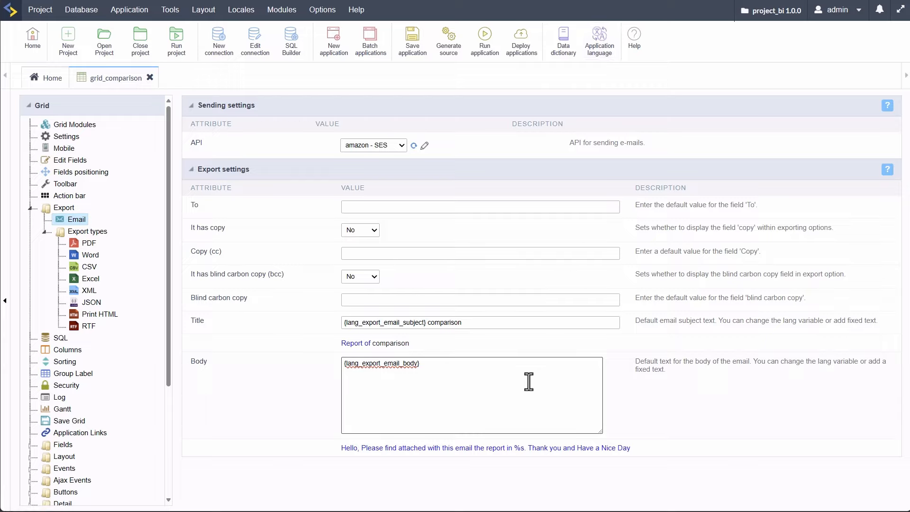
drag(341, 343, 410, 343)
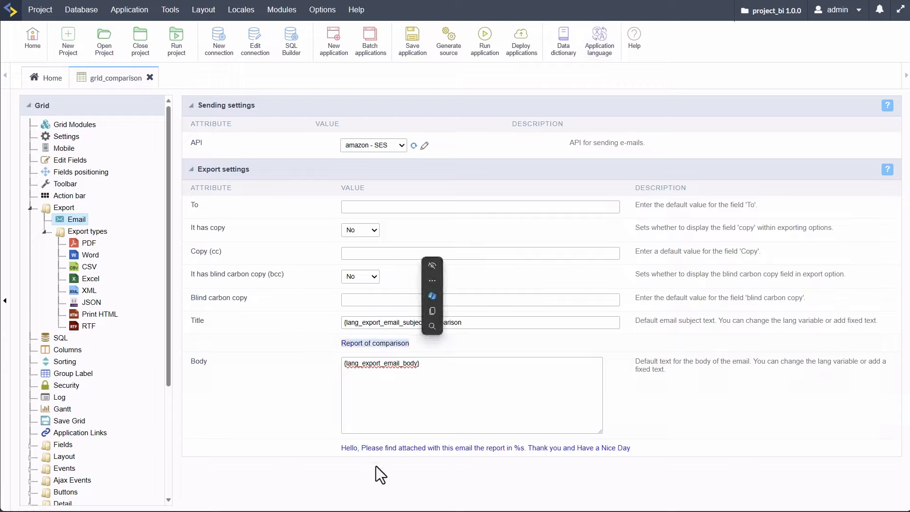
drag(339, 449, 631, 449)
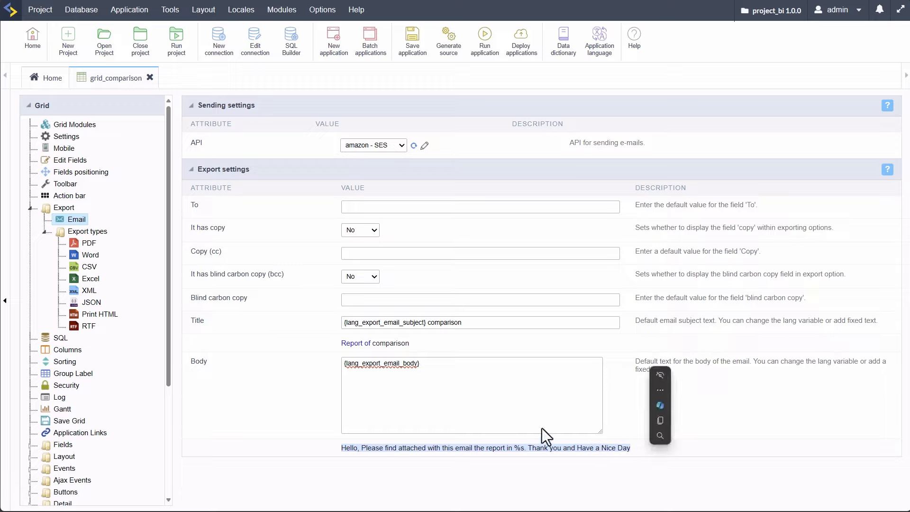
- Compare the email Title's variable and fixed text with the parts of its preview
drag(340, 343, 372, 343)
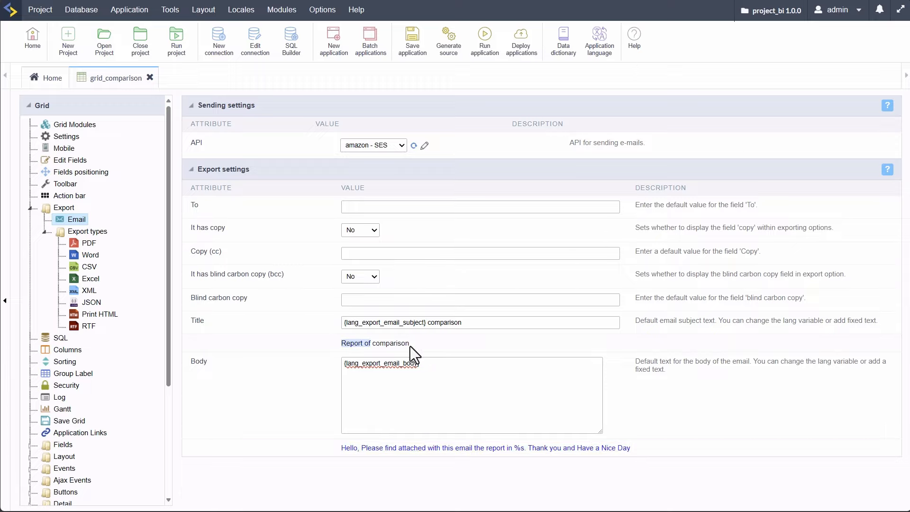
click(394, 361)
double_click(398, 343)
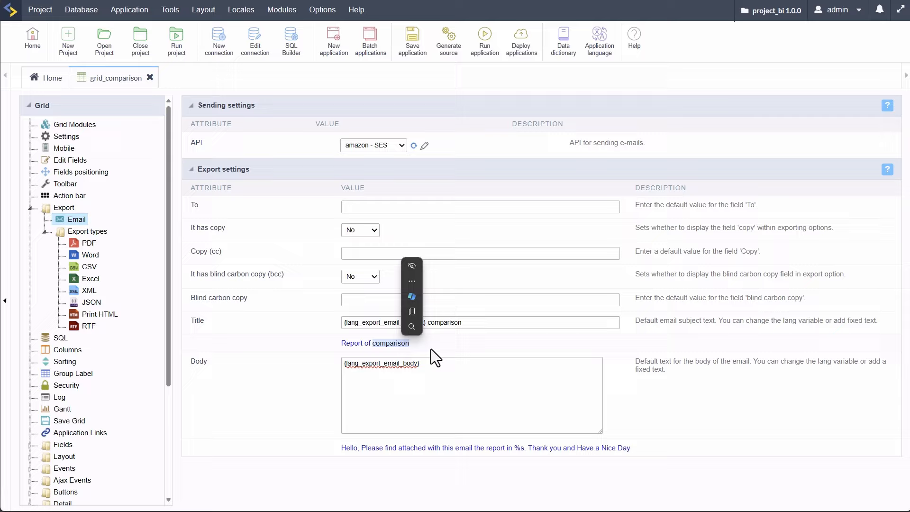
double_click(446, 322)
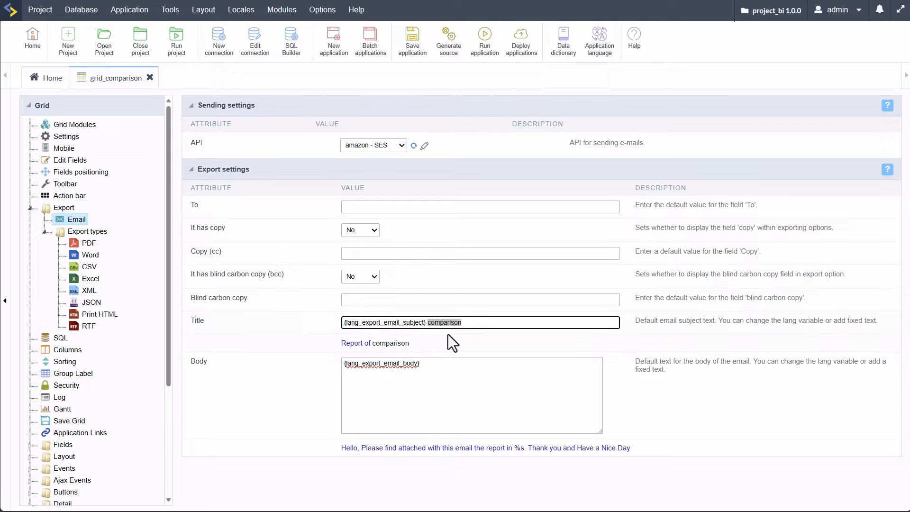
click(451, 342)
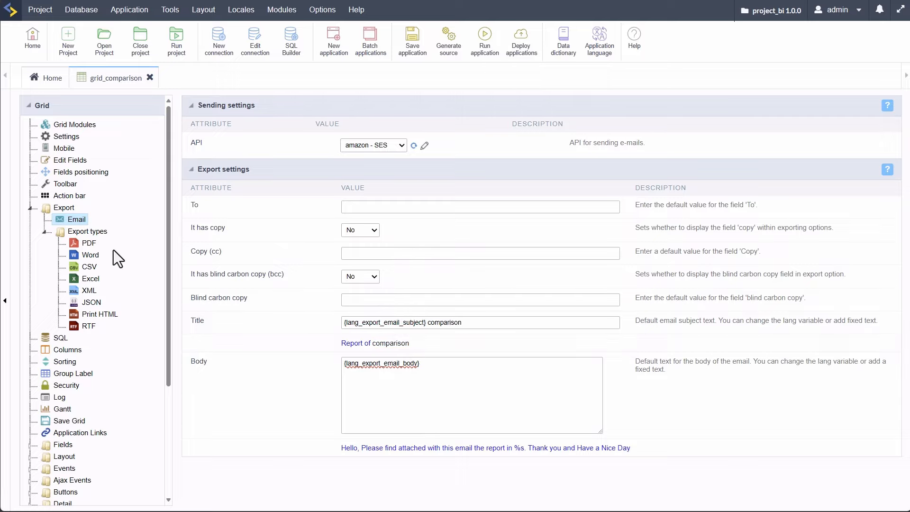
- Open the PDF export settings, enable Export with password and enter the password for the exported file
click(88, 244)
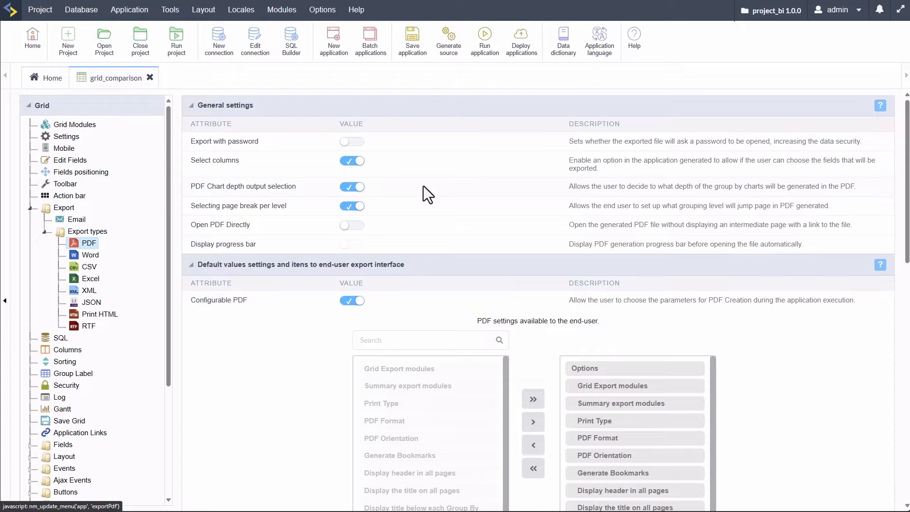
click(352, 141)
click(395, 162)
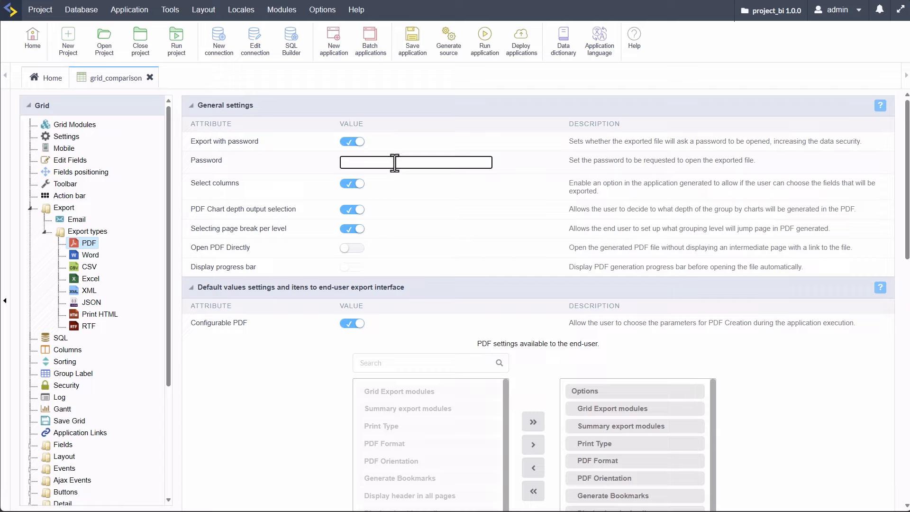
text(password)
click(421, 223)
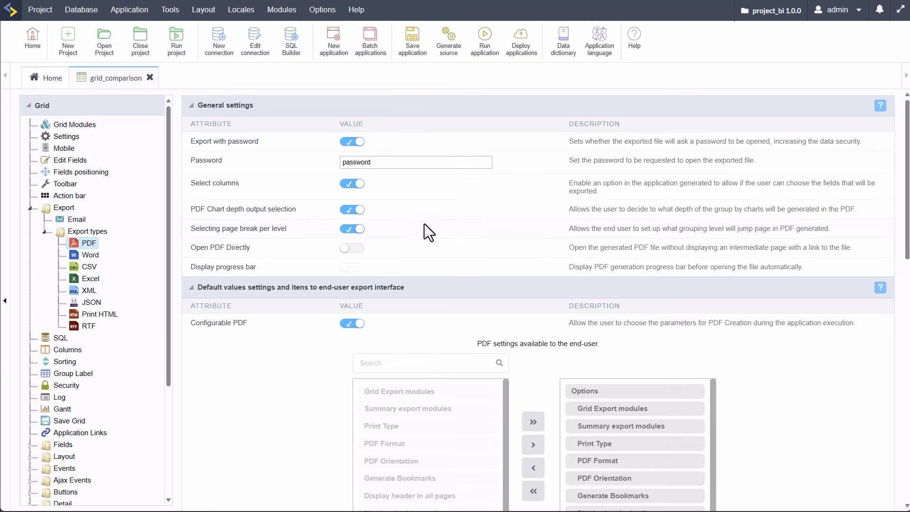
- Run the grid and export the report to PDF with the default settings, after checking its column selection
click(485, 35)
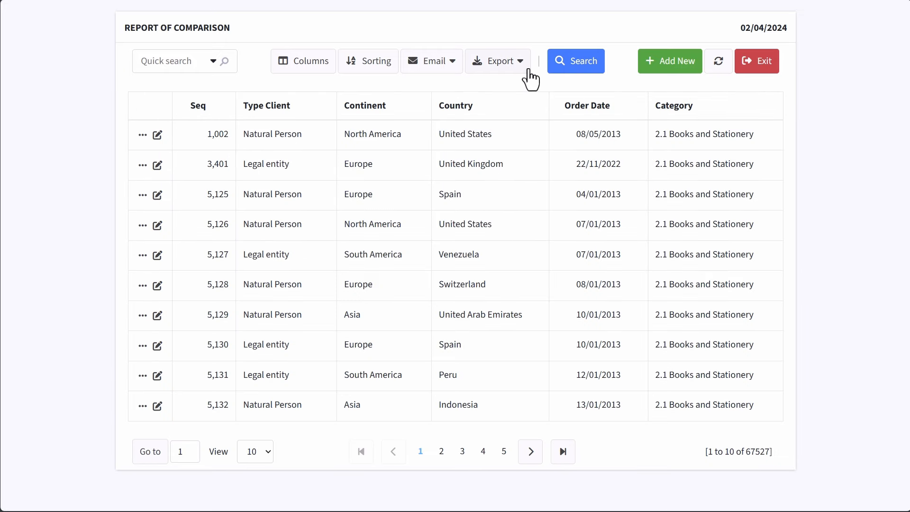
click(516, 66)
click(481, 87)
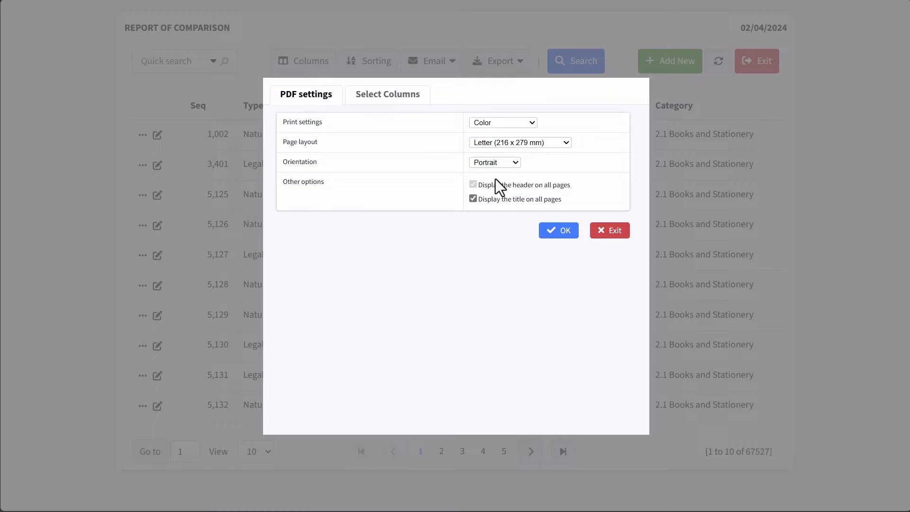
click(373, 98)
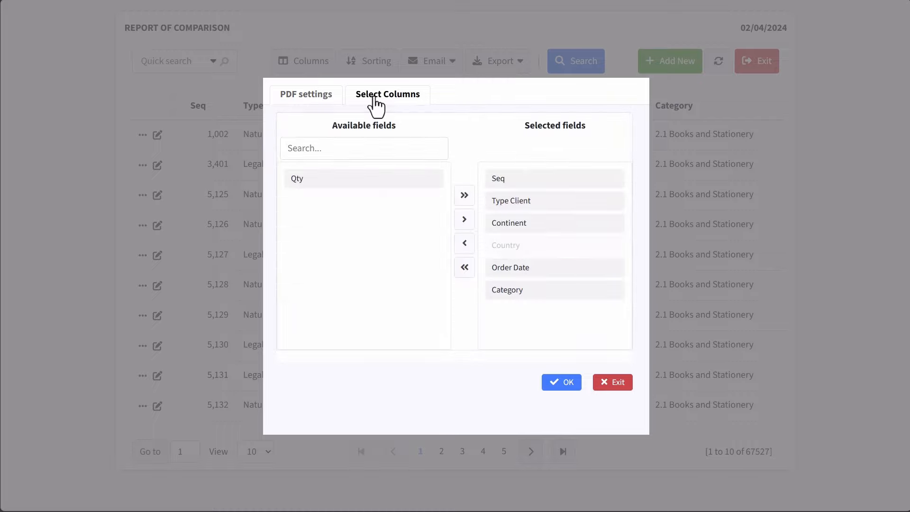
click(315, 97)
click(567, 233)
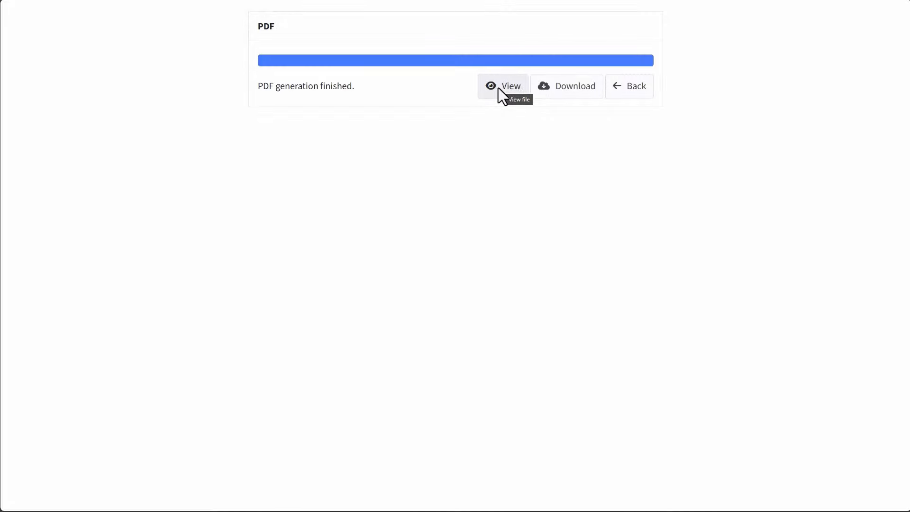
- View the generated PDF by entering the file's password, and return from the PDF export page to the report
click(502, 93)
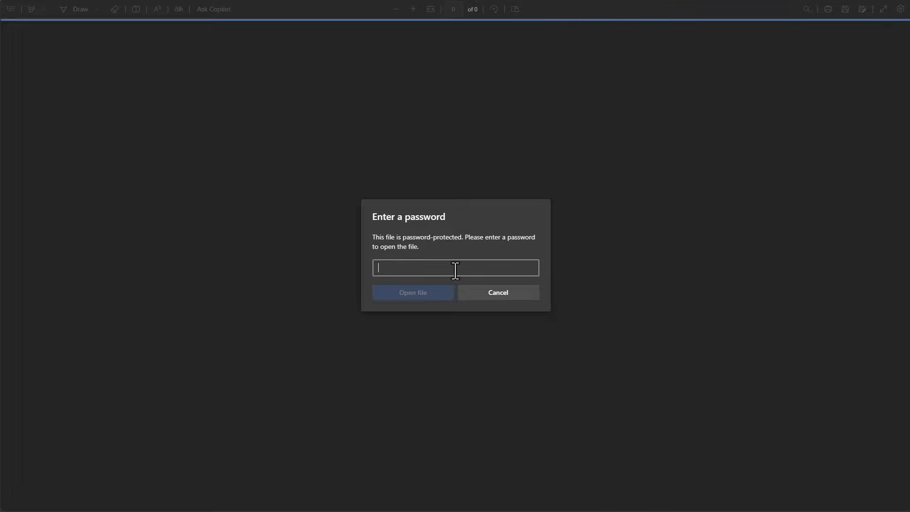
text(*********)
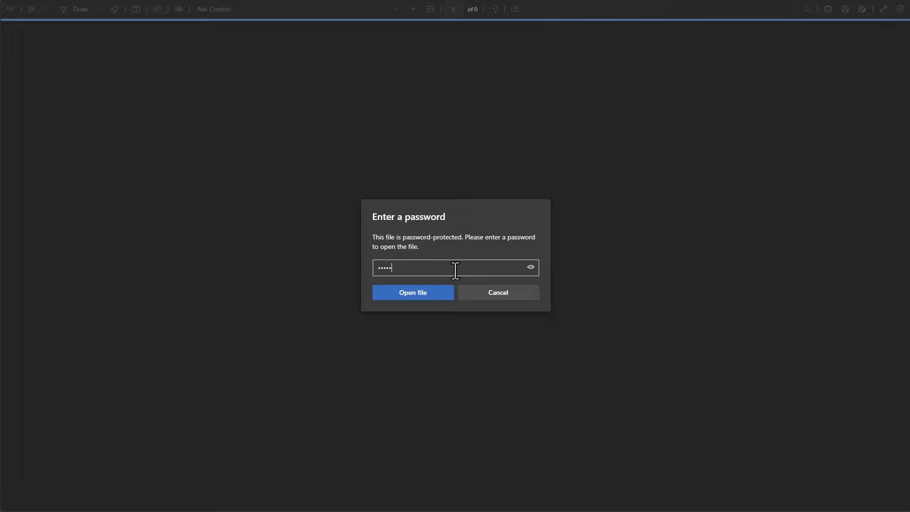
click(449, 291)
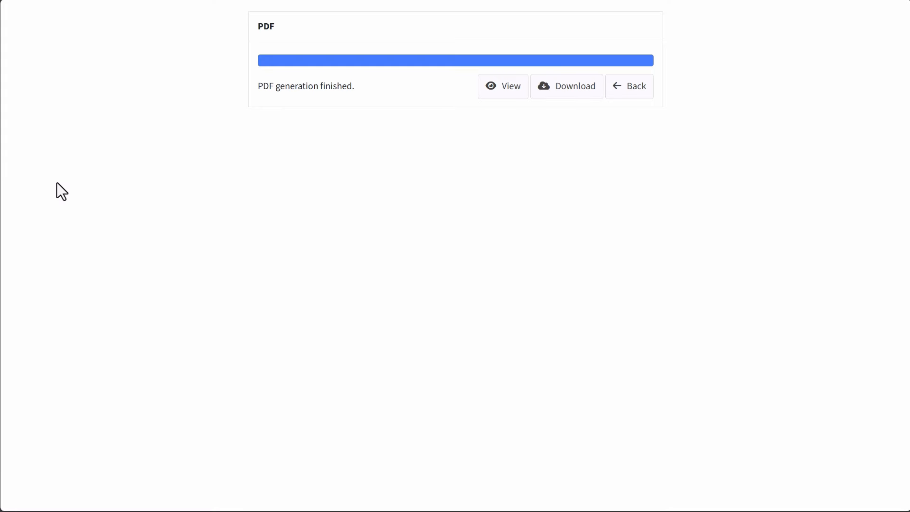
click(634, 88)
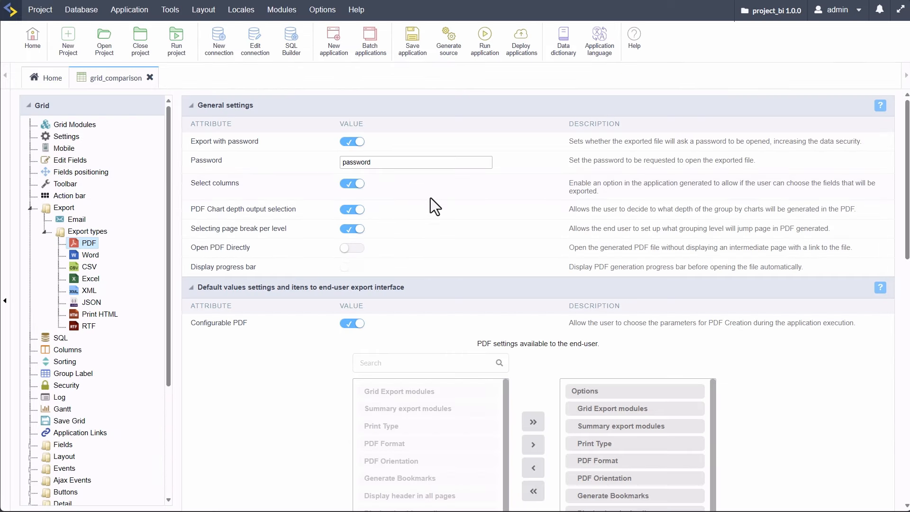
- Disable Export with password in the grid's PDF export settings
click(386, 163)
drag(387, 165, 348, 165)
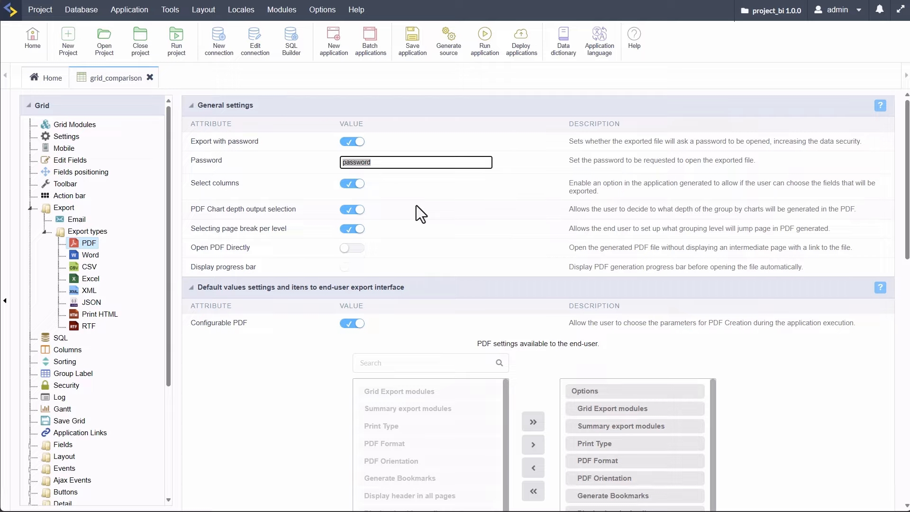
click(356, 142)
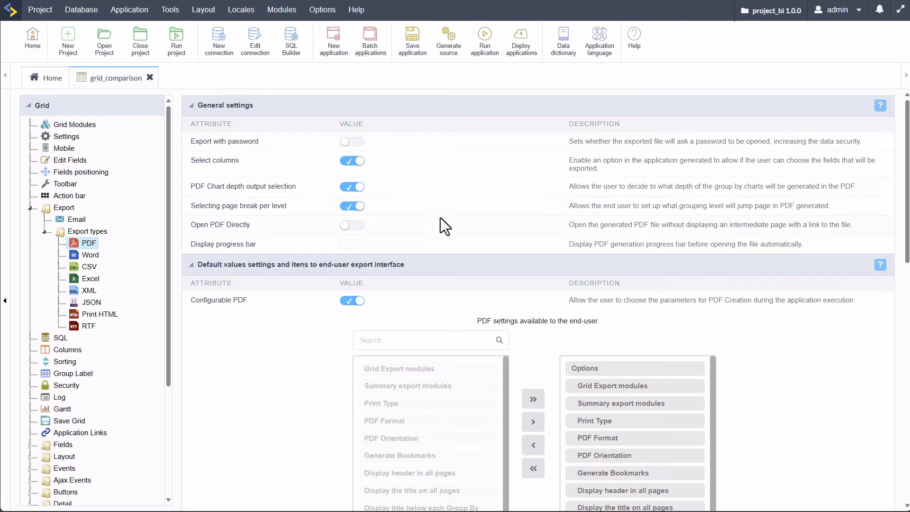
- Review the PDF settings available to the end-user and include Chart in the Grid Export modules
scroll(440, 217, down, 3)
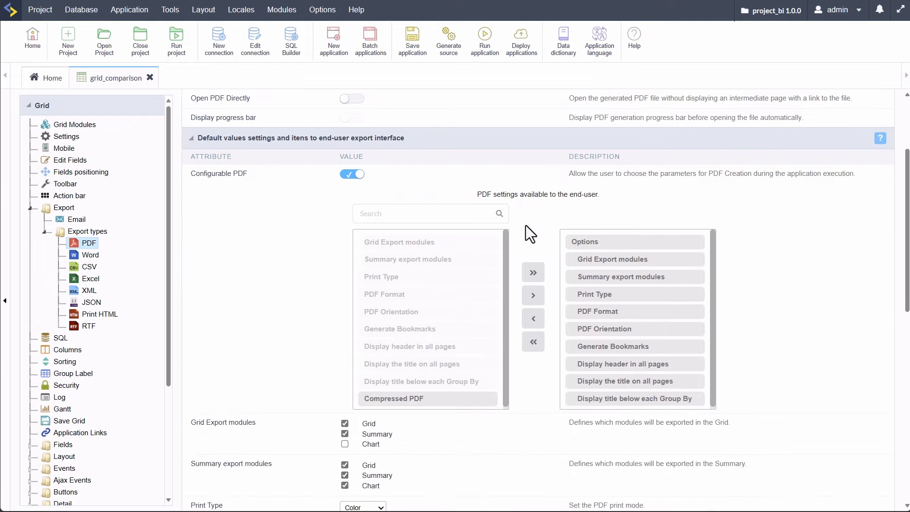
scroll(525, 225, down, 3)
scroll(533, 373, up, 3)
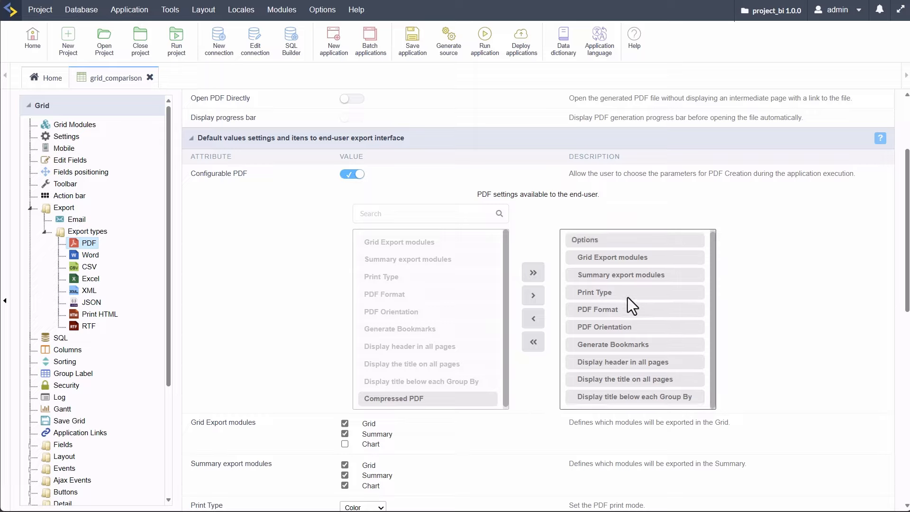
scroll(545, 390, down, 7)
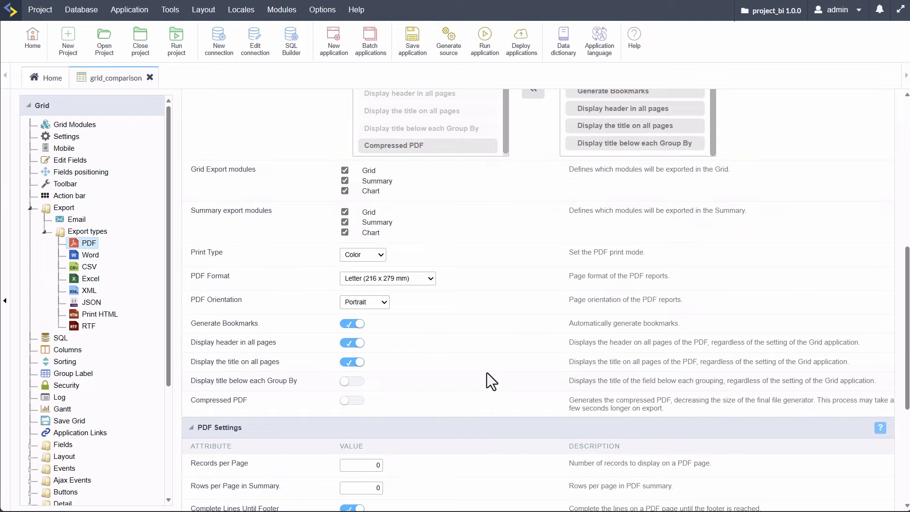
- Examine the PDF default options, the page formats offered, and the page numbering and margin settings
scroll(553, 344, down, 5)
scroll(550, 346, up, 5)
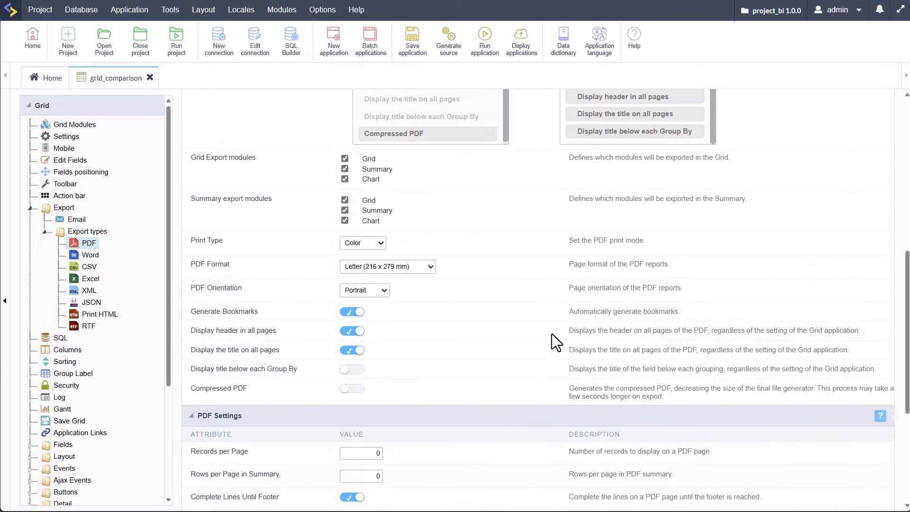
scroll(552, 333, up, 1)
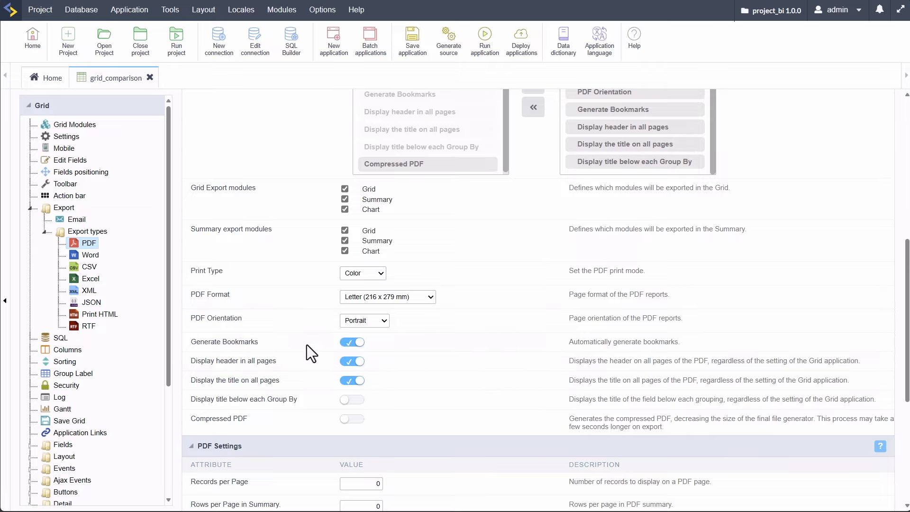
click(373, 295)
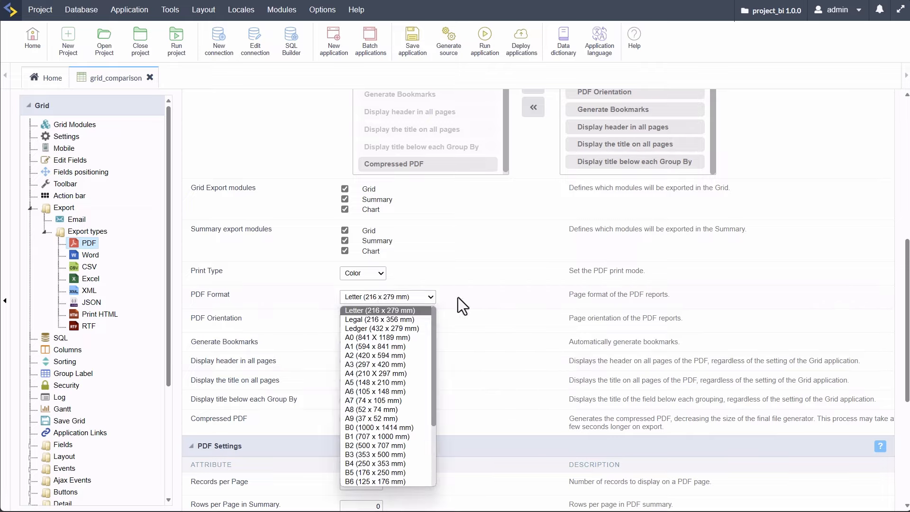
click(482, 298)
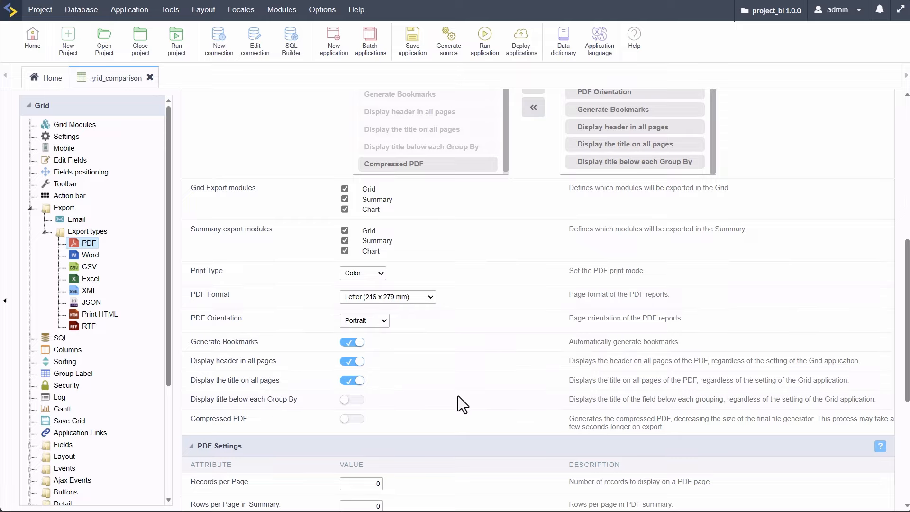
scroll(458, 397, down, 5)
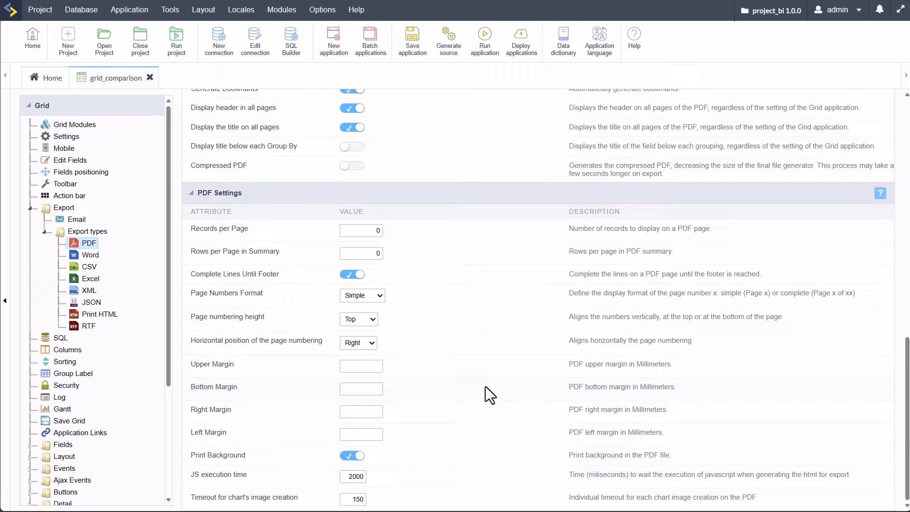
- Open the Word export settings, enable Export with password and check the Image Export options, leaving Embed in document selected
click(91, 255)
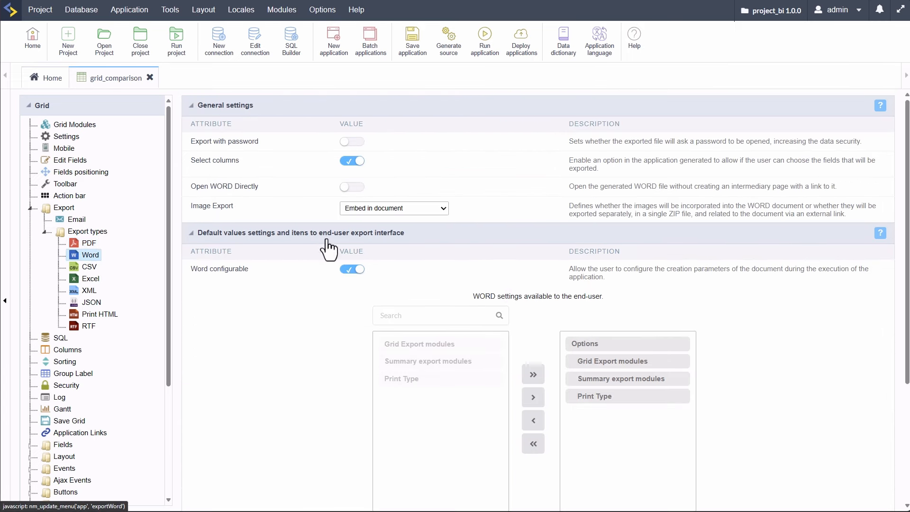
click(352, 141)
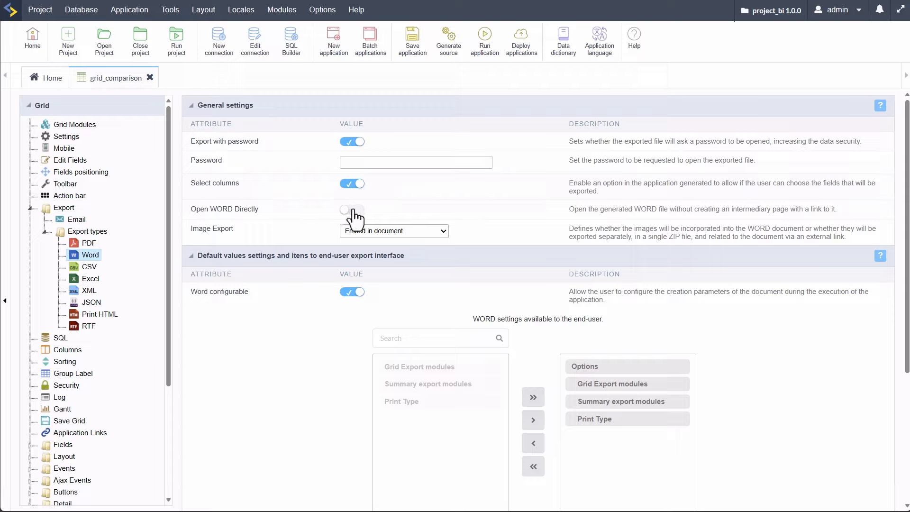
click(412, 233)
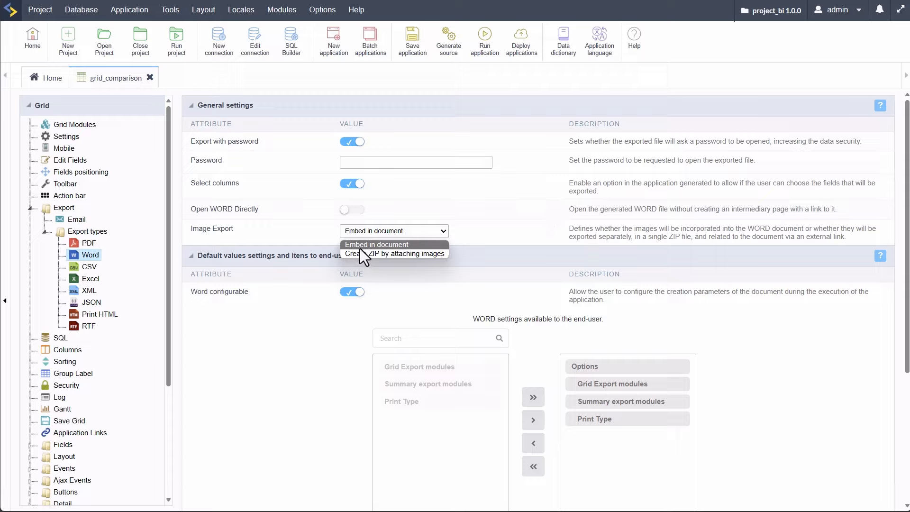
click(547, 227)
- Examine the Word settings available to the end-user: Grid Export modules, Summary export modules and Print Type
scroll(633, 283, down, 4)
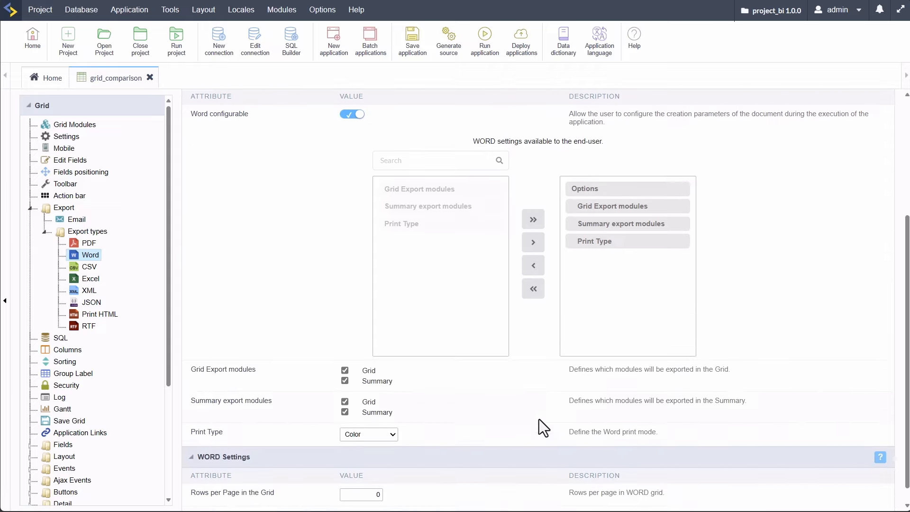
scroll(522, 408, down, 1)
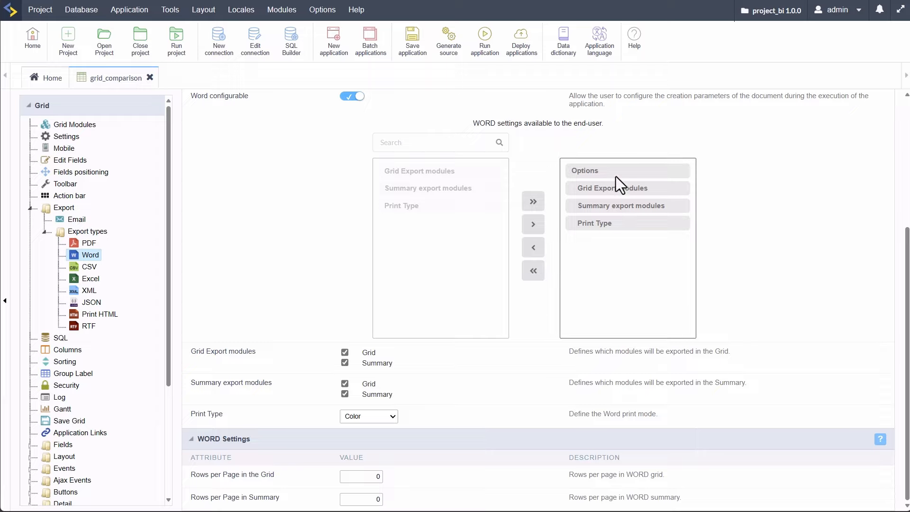
click(604, 192)
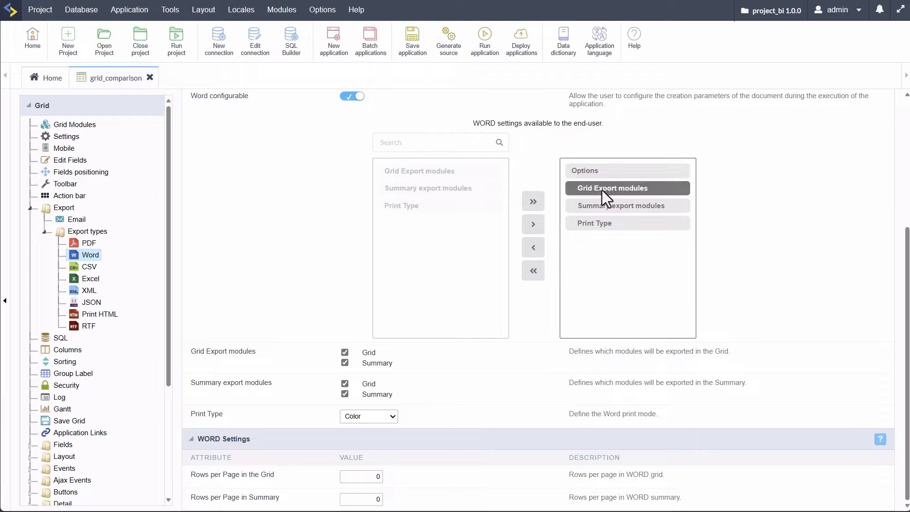
click(621, 206)
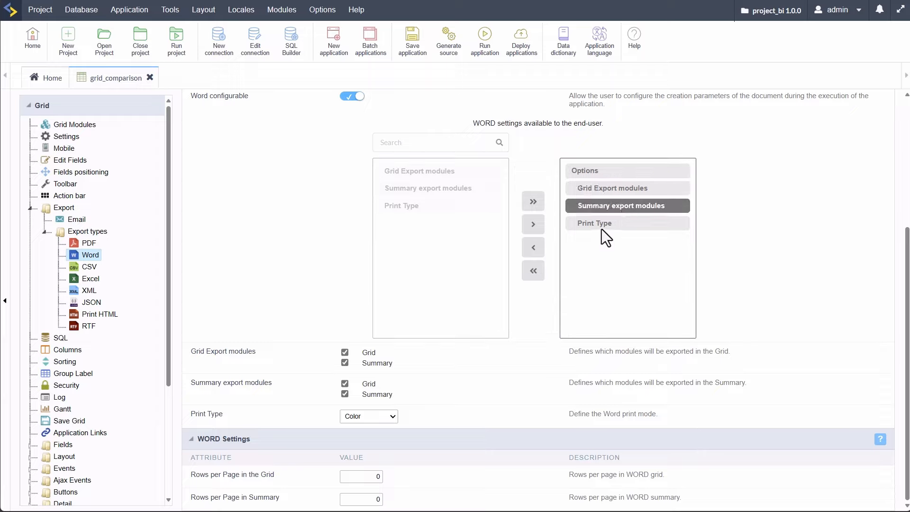
click(600, 226)
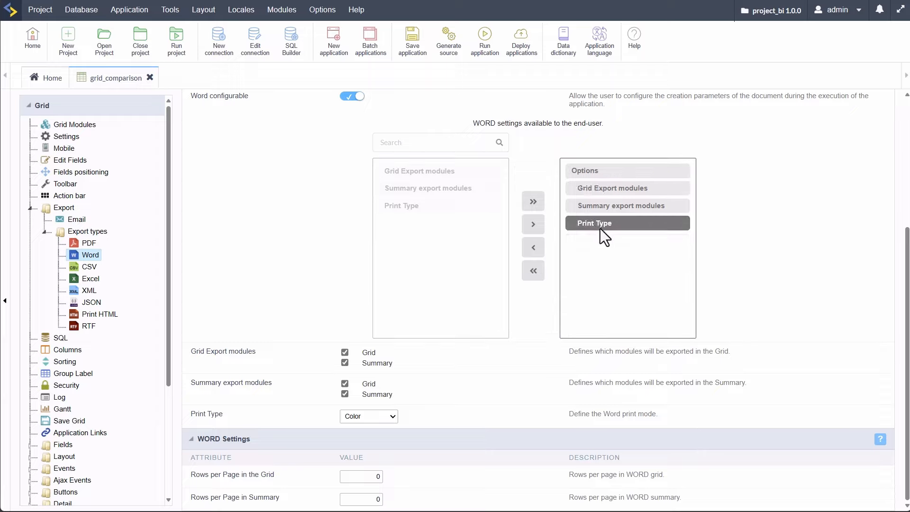
- Run the application and examine the Word export dialog's colour and password settings and its column selection
click(485, 42)
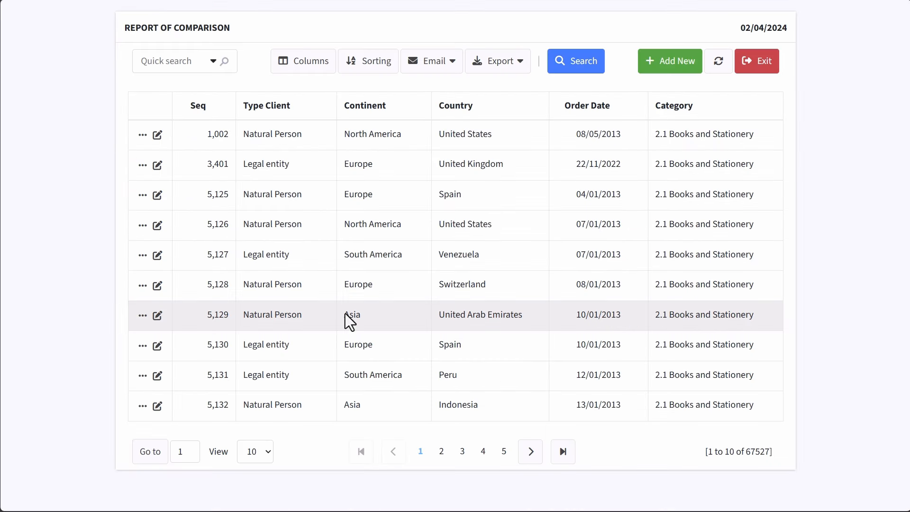
click(504, 64)
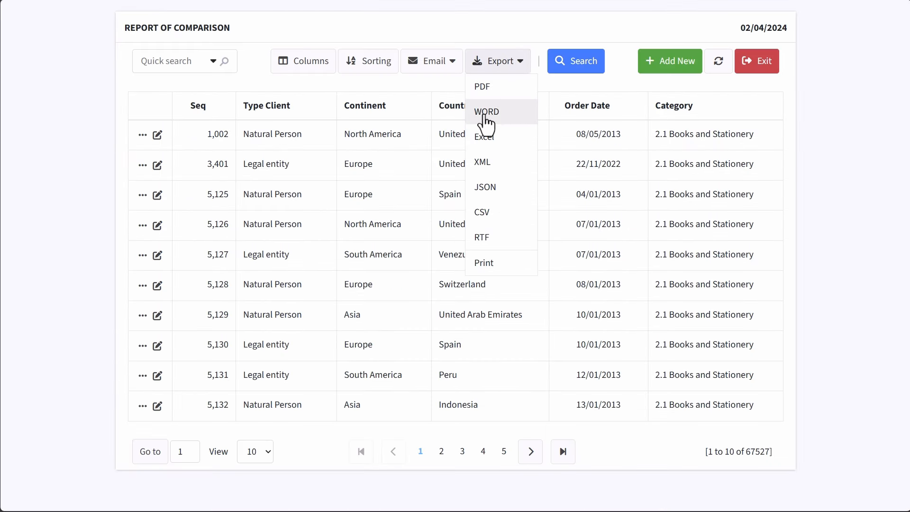
click(486, 114)
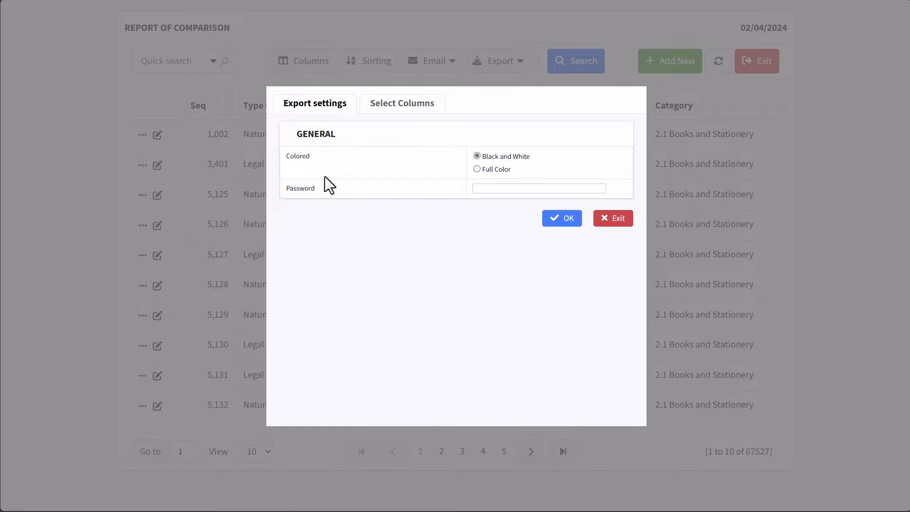
click(385, 105)
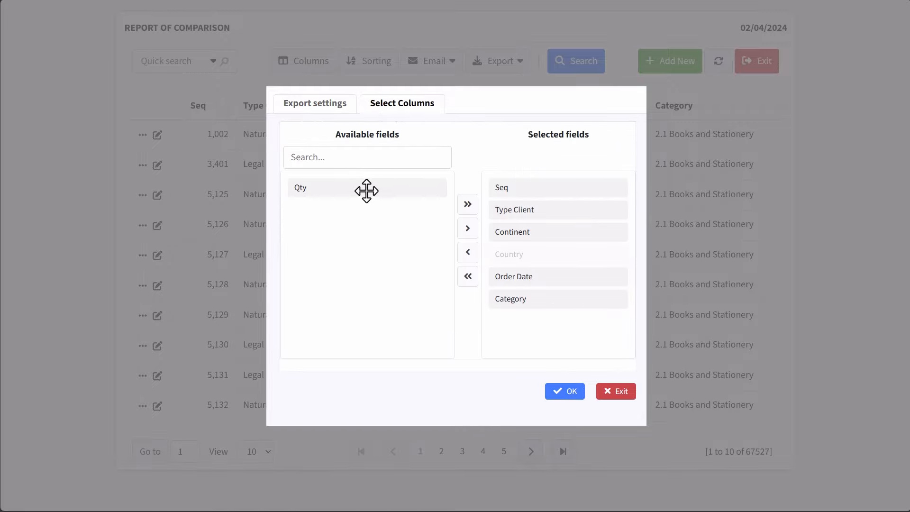
click(315, 105)
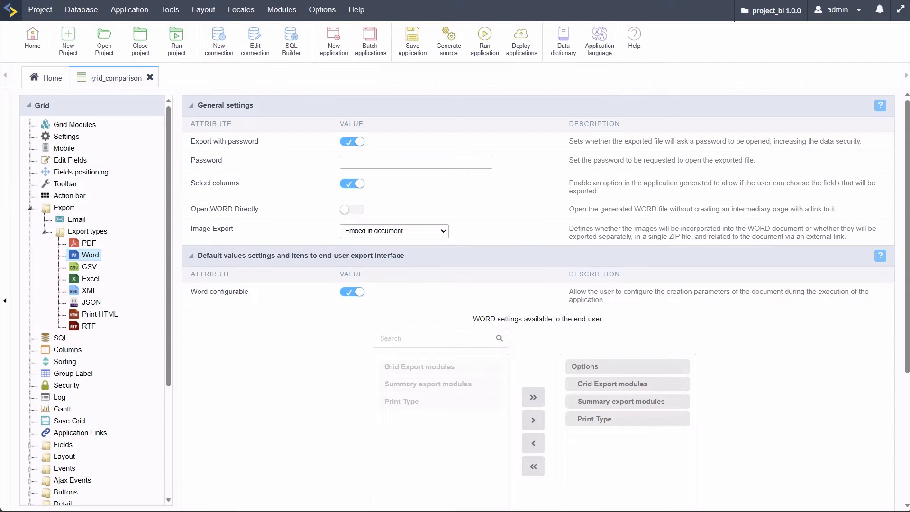
- Remove Print Type and Summary export modules from the Word settings available to the end-user
scroll(606, 379, down, 3)
click(589, 296)
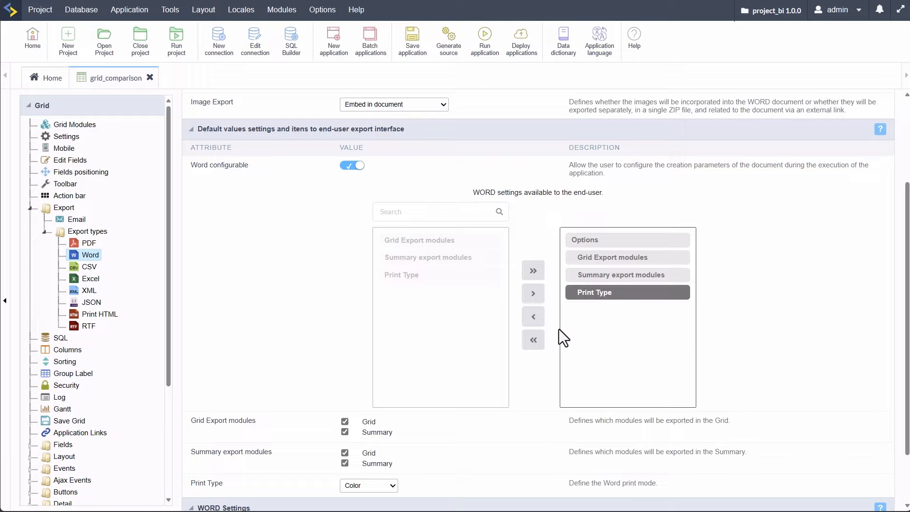
click(532, 318)
click(602, 276)
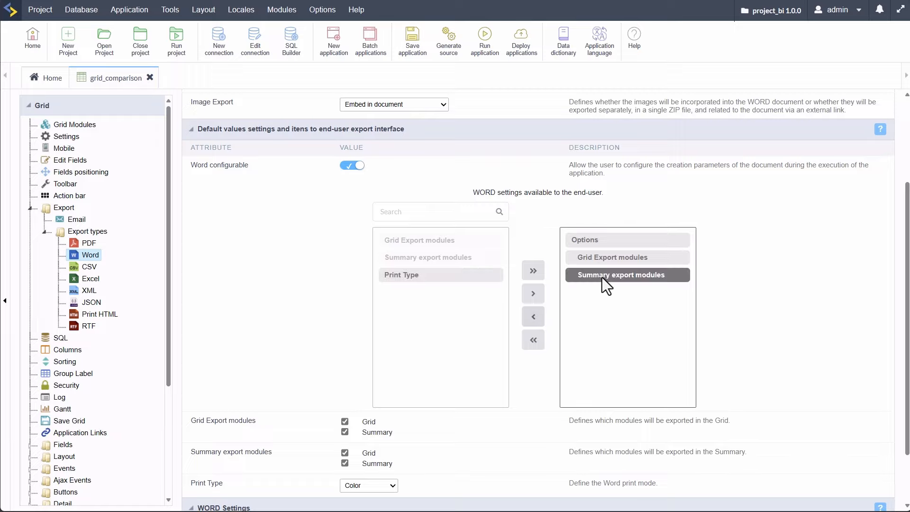
click(533, 317)
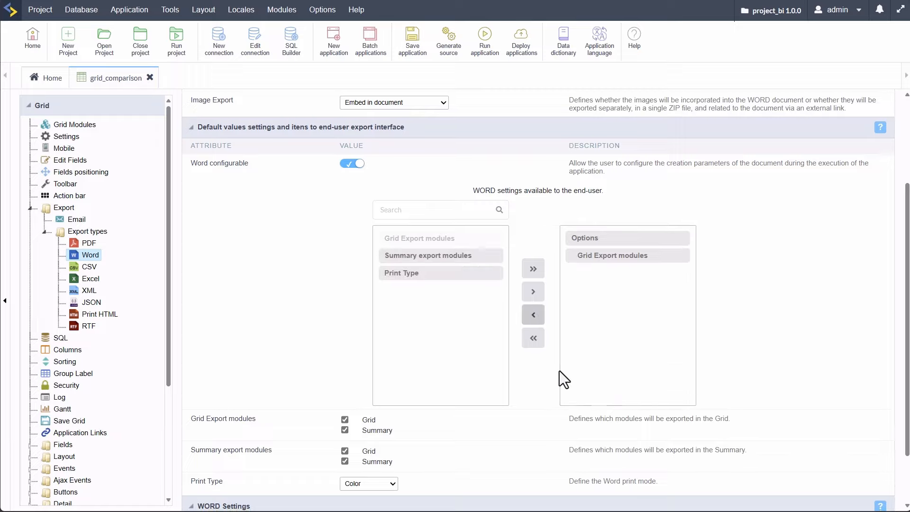
- Set the Word Print Type to Black & White and clear Grid and Summary under Grid Export modules
scroll(559, 371, down, 2)
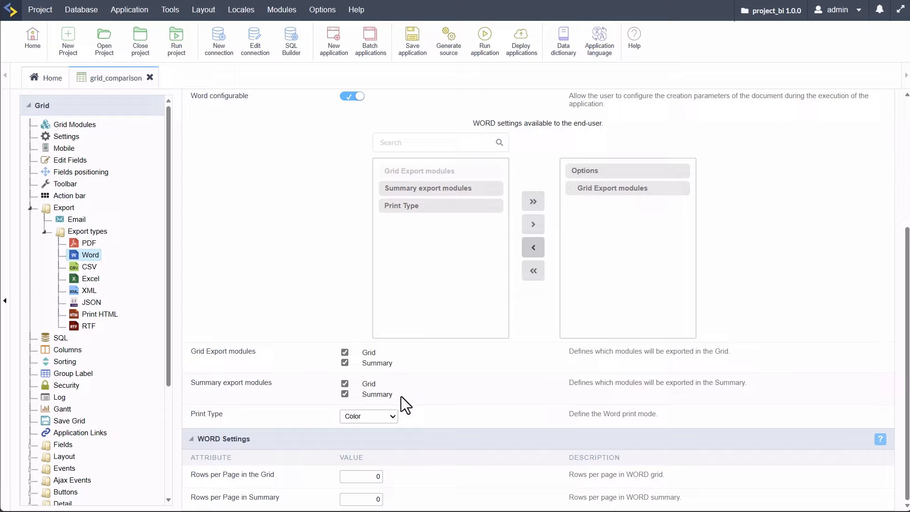
click(387, 415)
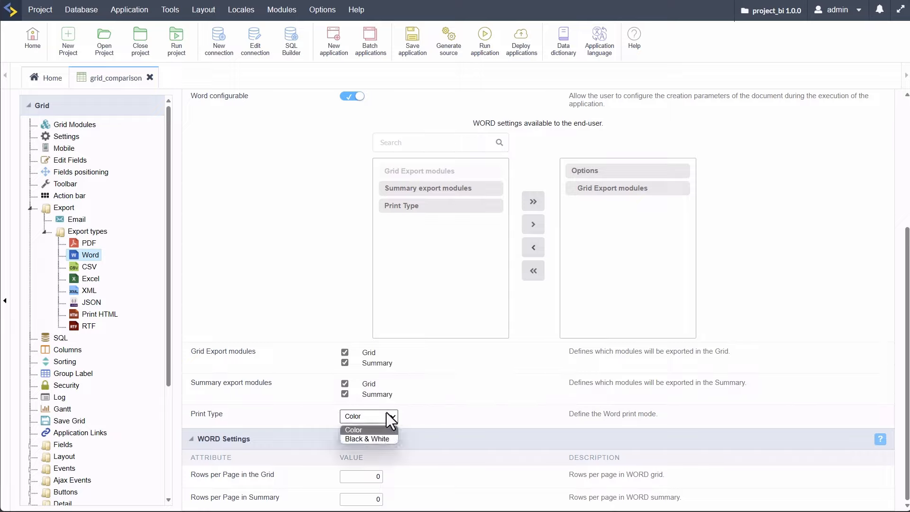
click(360, 438)
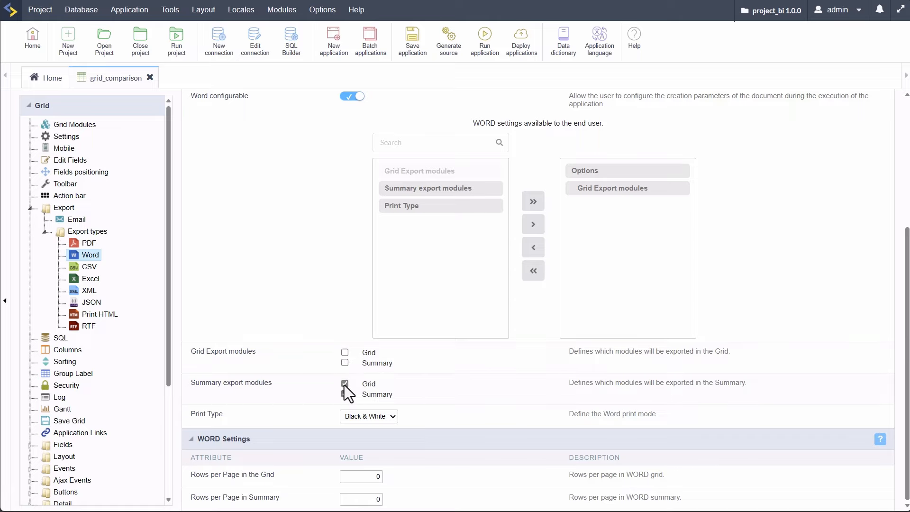
- Run the application again and check the password setting and selectable columns in the Word export dialog
click(486, 49)
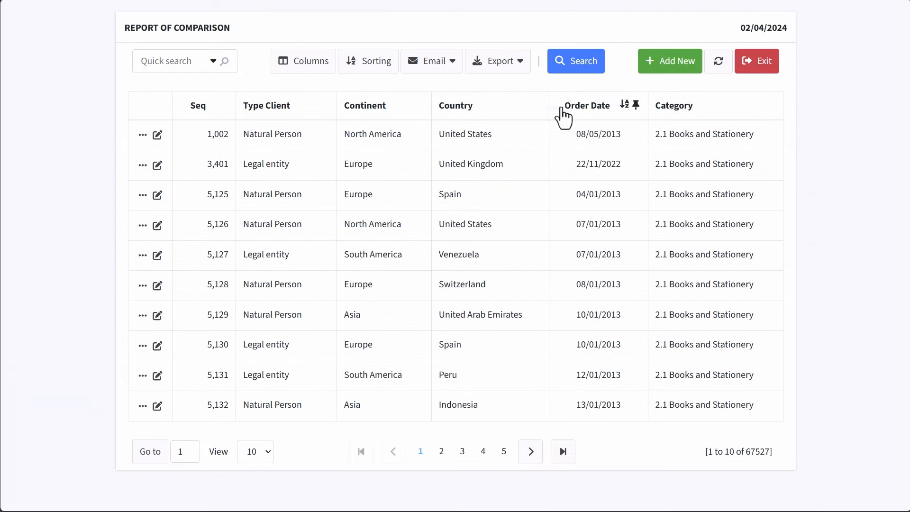
click(498, 61)
click(489, 114)
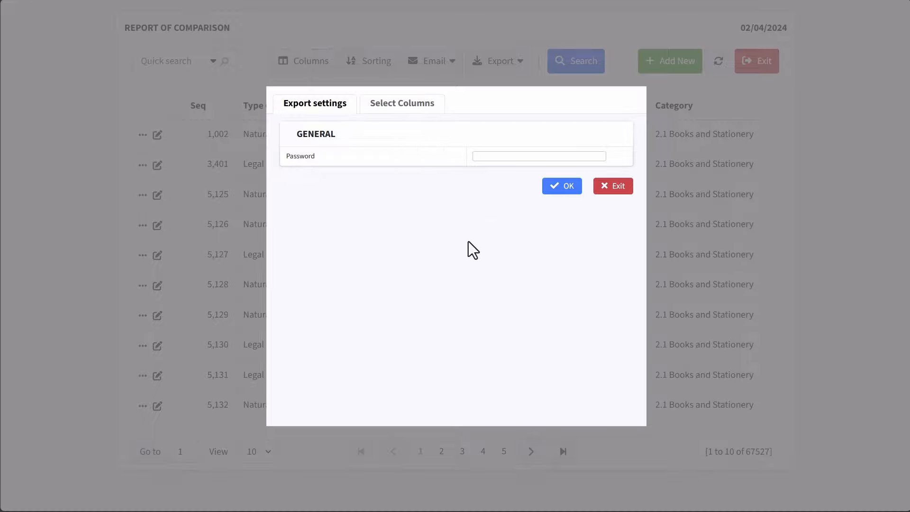
click(504, 156)
click(394, 108)
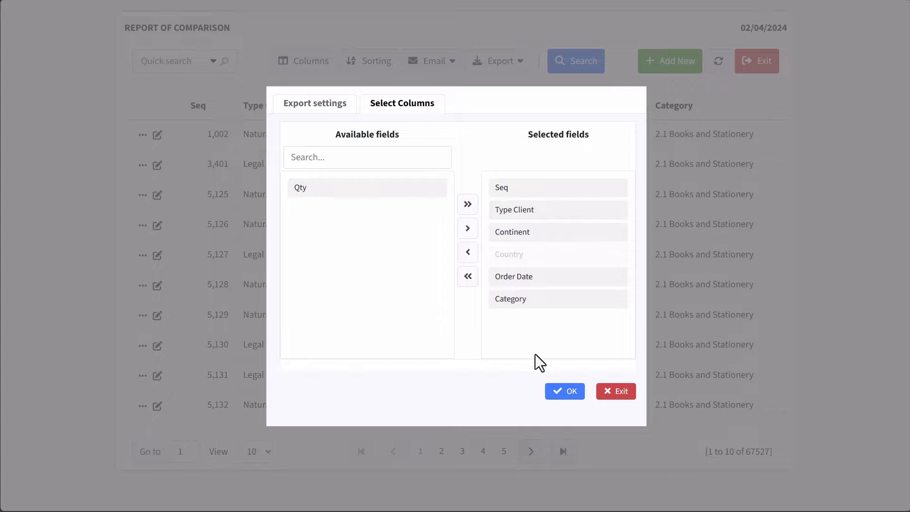
click(302, 110)
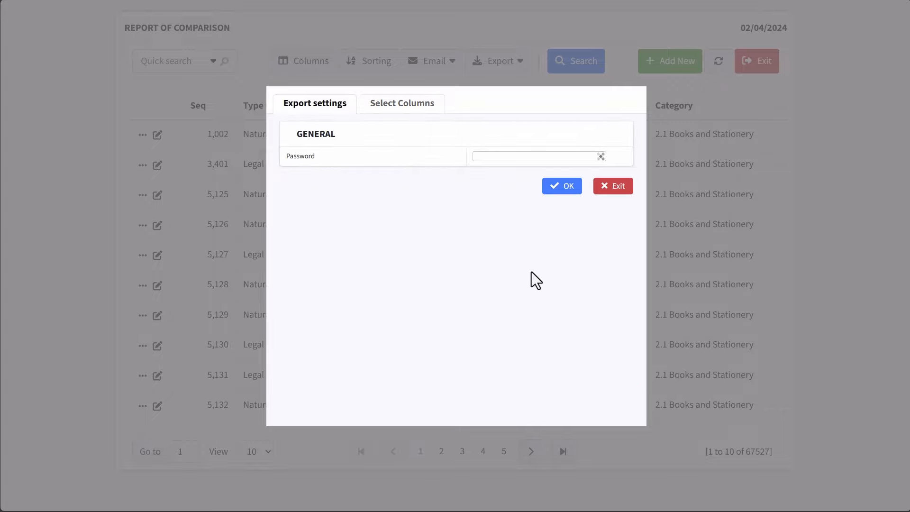
- Enter the export password, generate the Word file and return to the grid_comparison editor
click(524, 156)
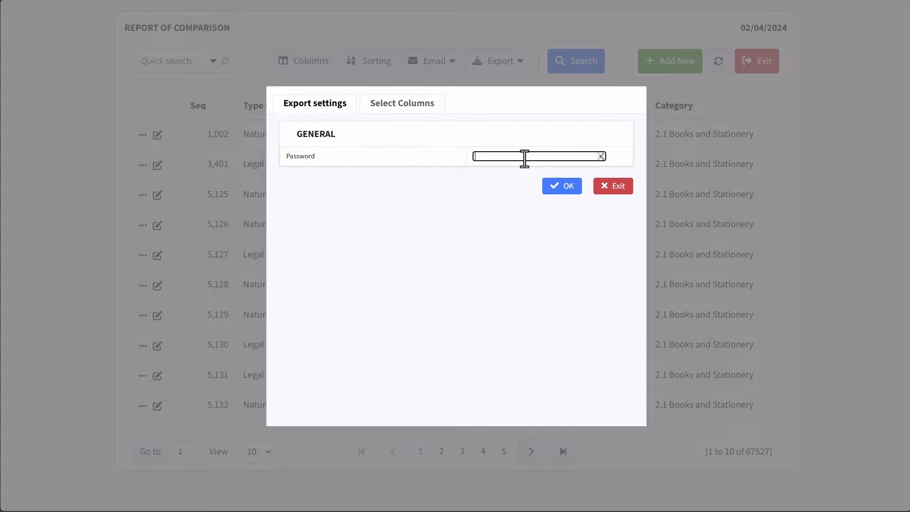
text(••••••••)
click(567, 189)
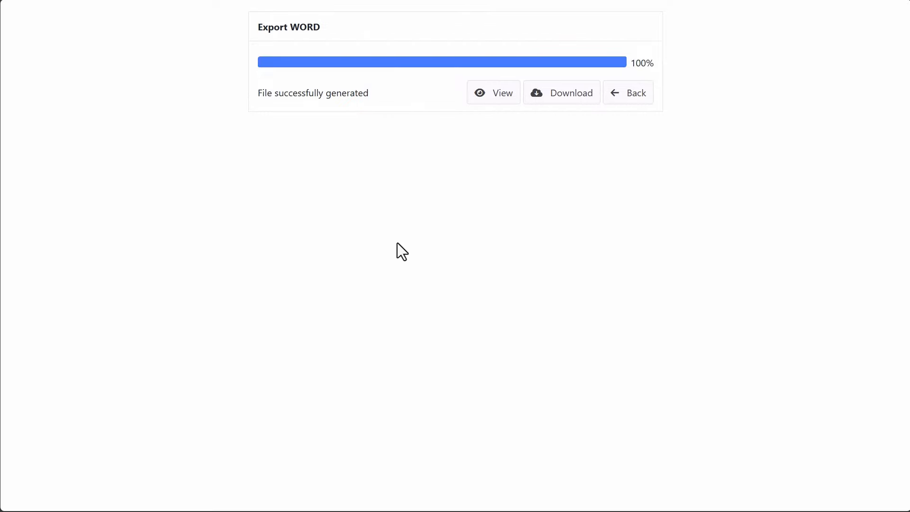
click(47, 1)
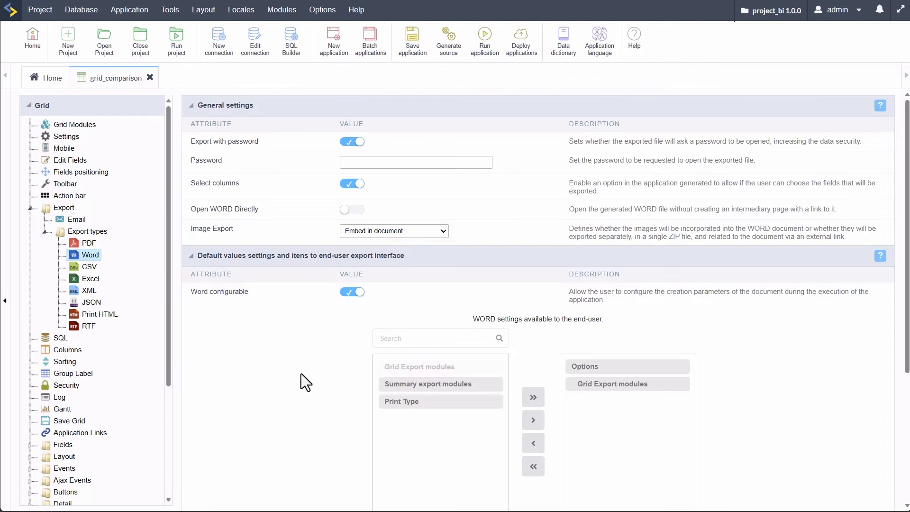
- Review the CSV export settings, including the separators and text delimiter, trying Add Label on and off
click(88, 266)
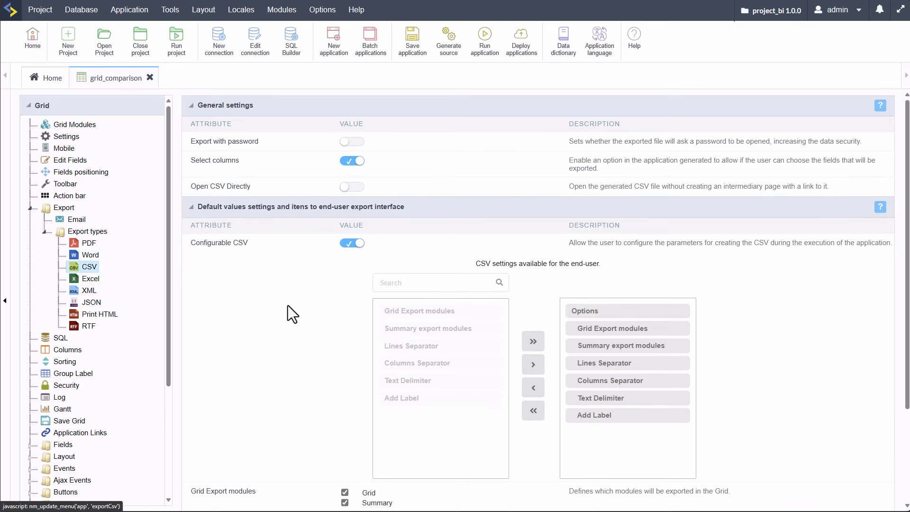
scroll(326, 333, down, 3)
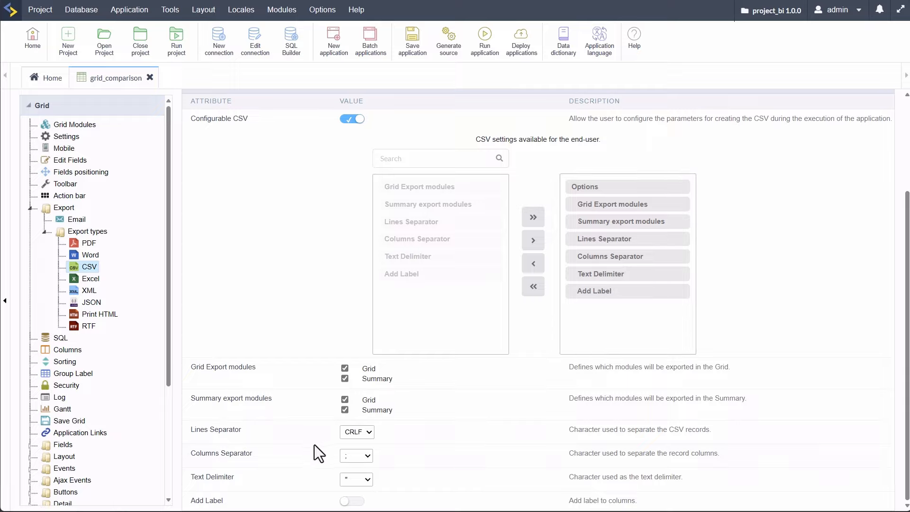
click(351, 502)
click(351, 501)
scroll(516, 462, up, 2)
scroll(515, 462, up, 1)
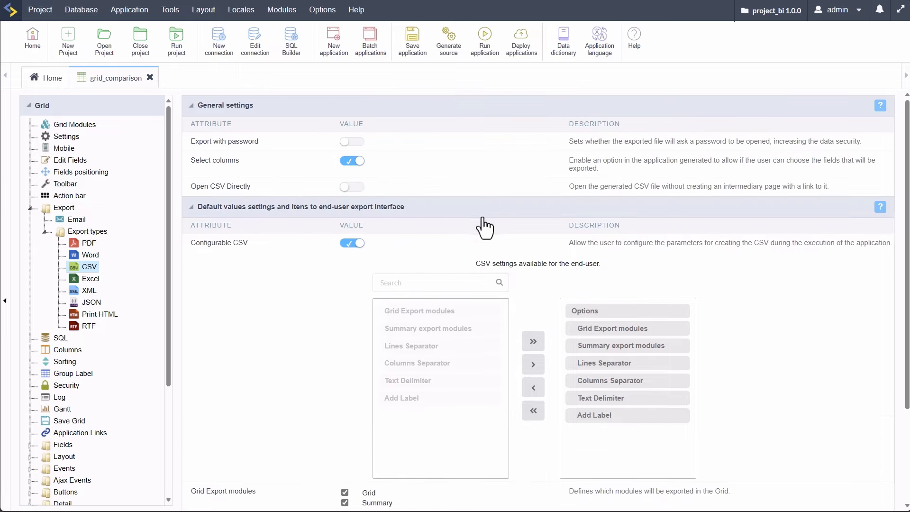
- Review the Excel export settings, trying Open Excel Directly on and off and checking the file formats offered
click(91, 280)
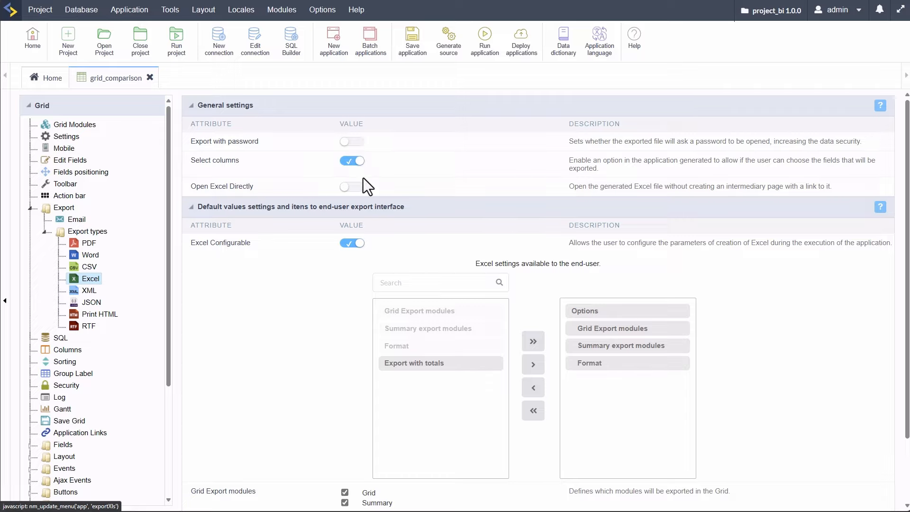
click(352, 187)
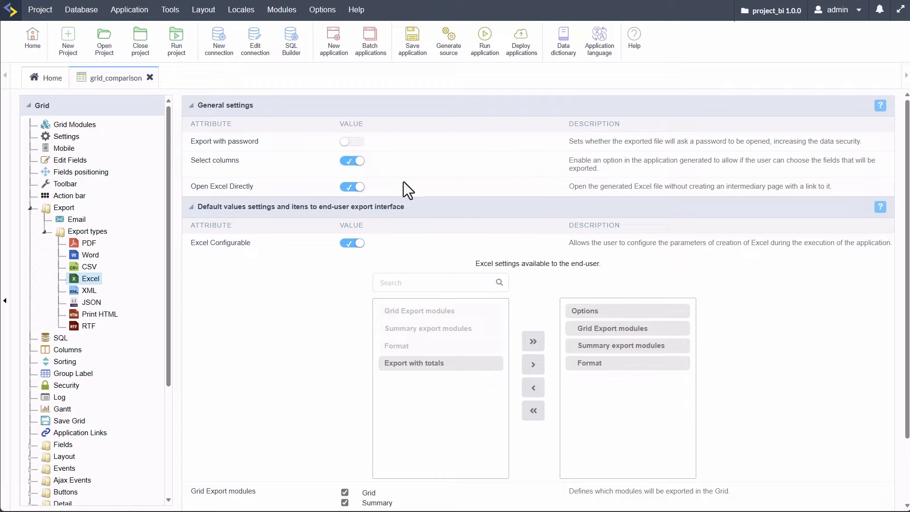
click(351, 187)
scroll(348, 292, down, 2)
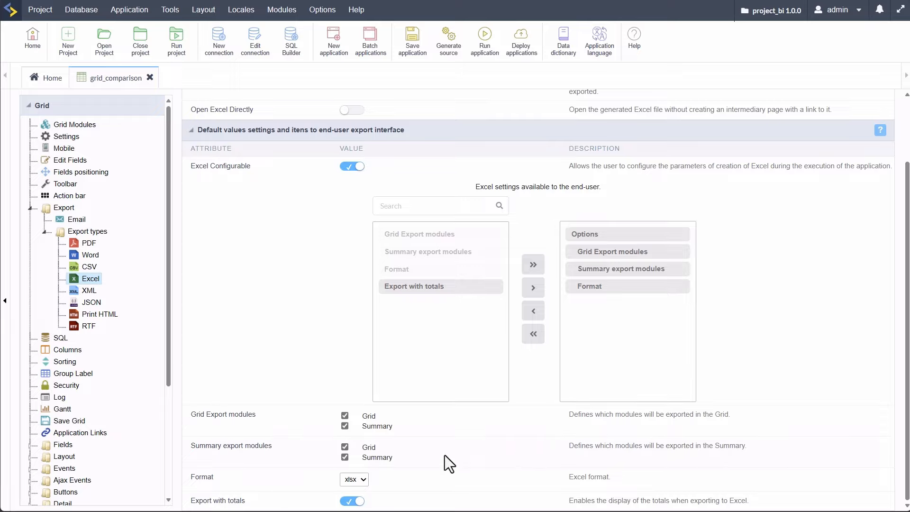
click(354, 479)
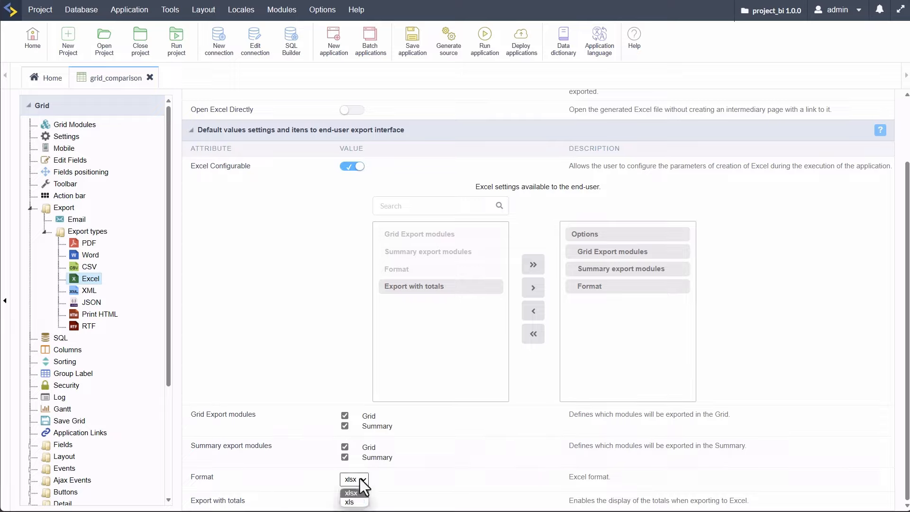
click(454, 475)
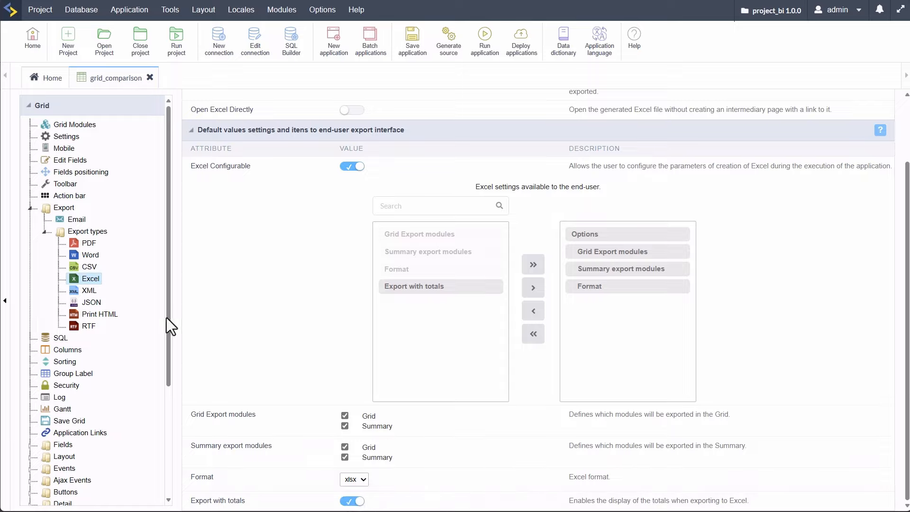
- Review the XML export settings, trying Open XML Directly on and off and checking XML Format and Use Label on the Tag
click(87, 290)
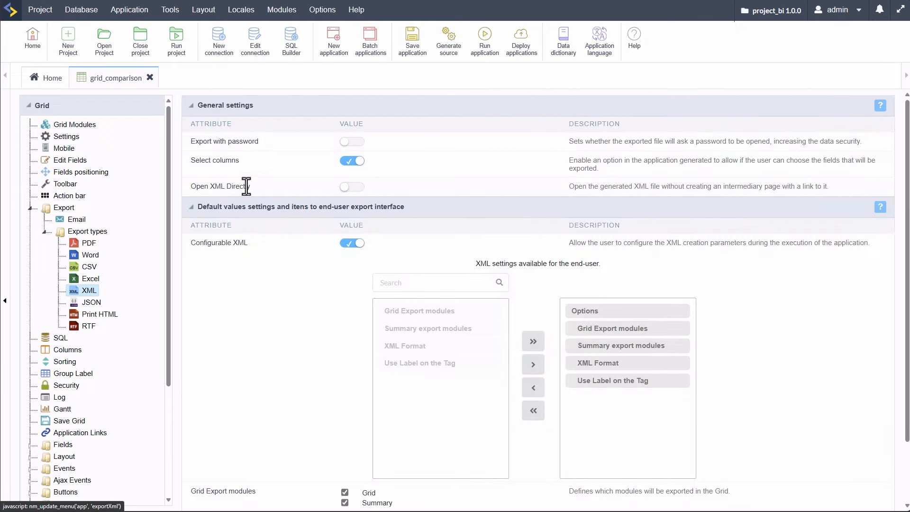
click(360, 187)
click(360, 188)
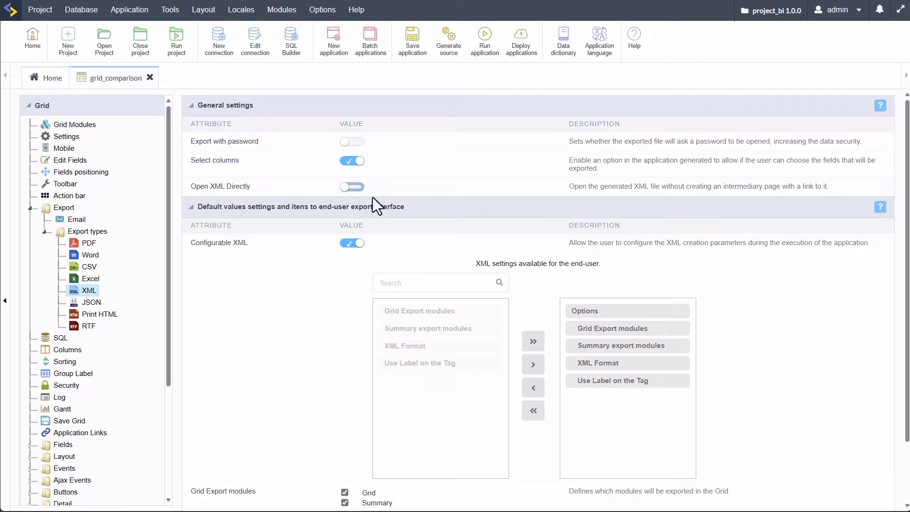
scroll(333, 351, down, 2)
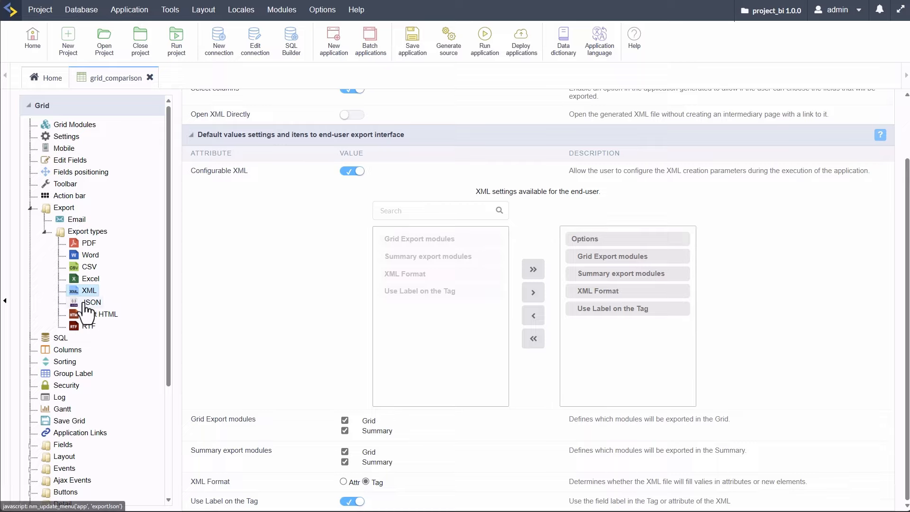
- Examine the JSON, Print HTML and RTF export settings
click(90, 302)
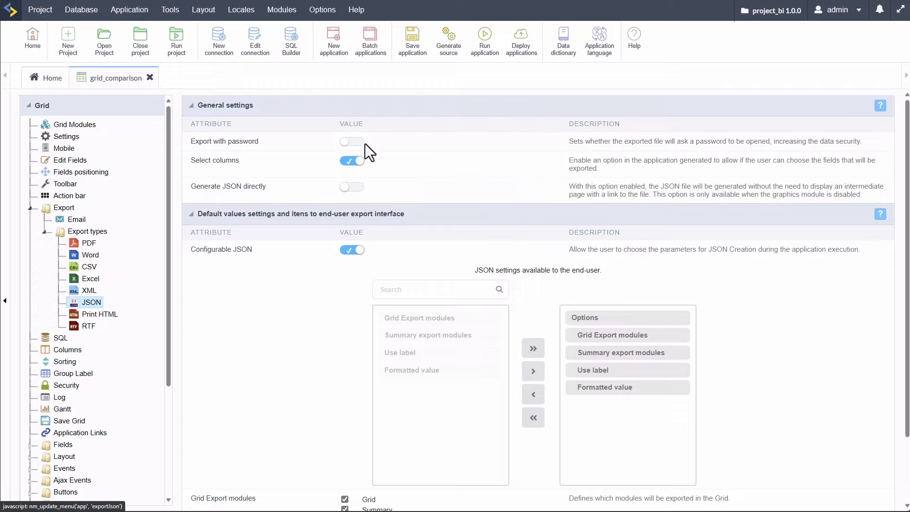
scroll(293, 350, down, 2)
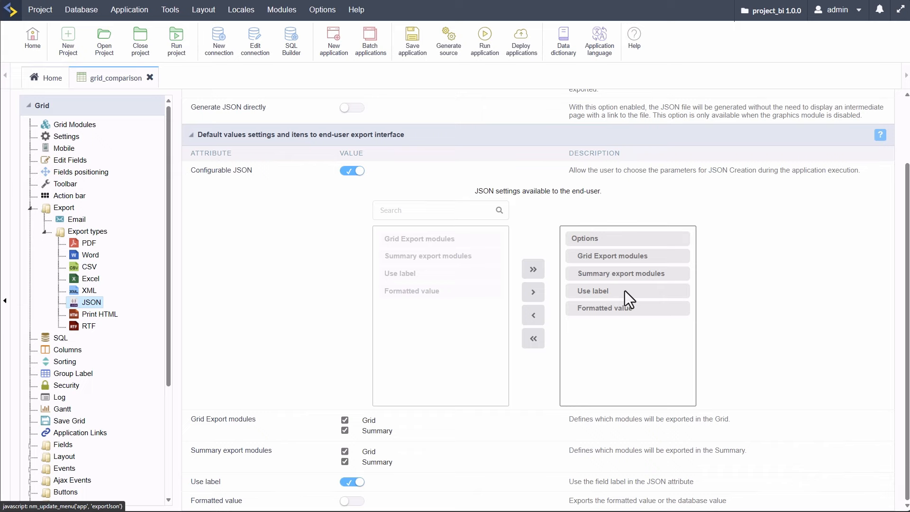
click(92, 314)
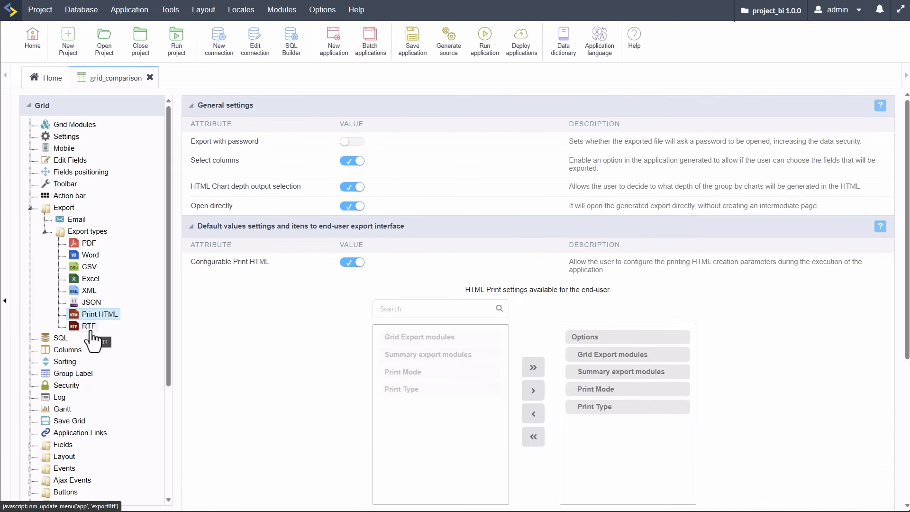
click(90, 327)
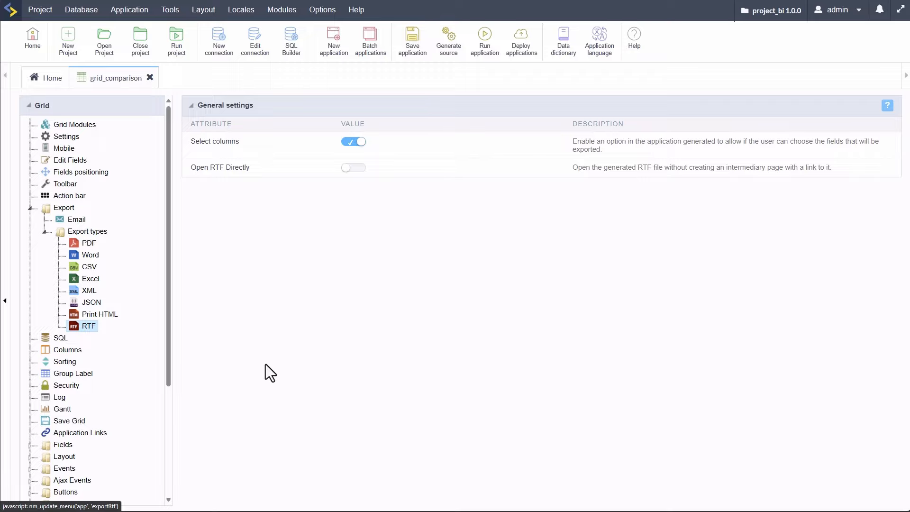